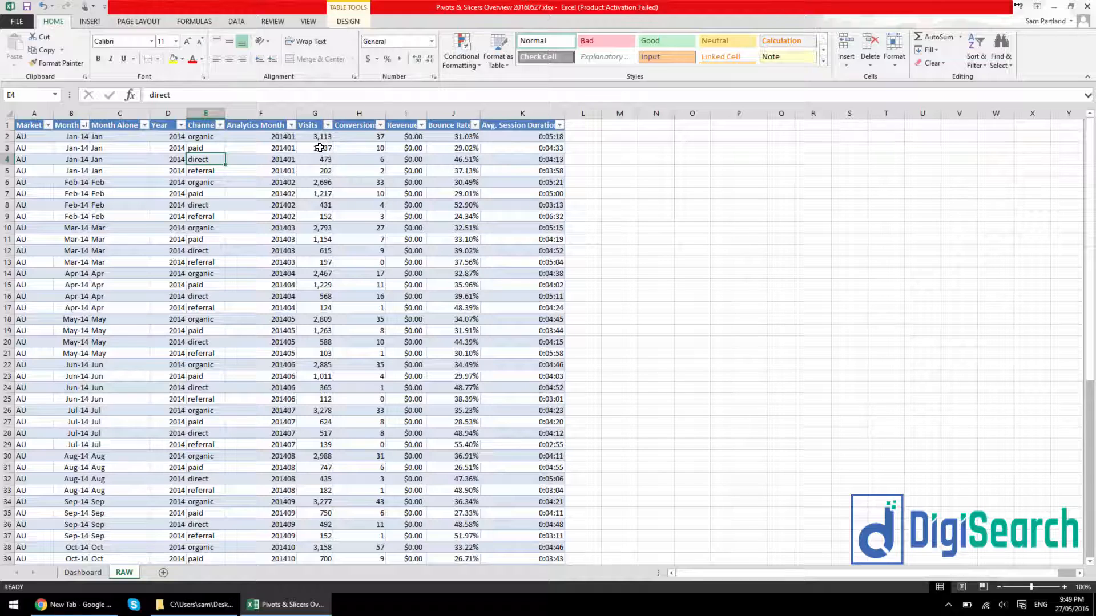
left_click(319, 148)
left_click(377, 149)
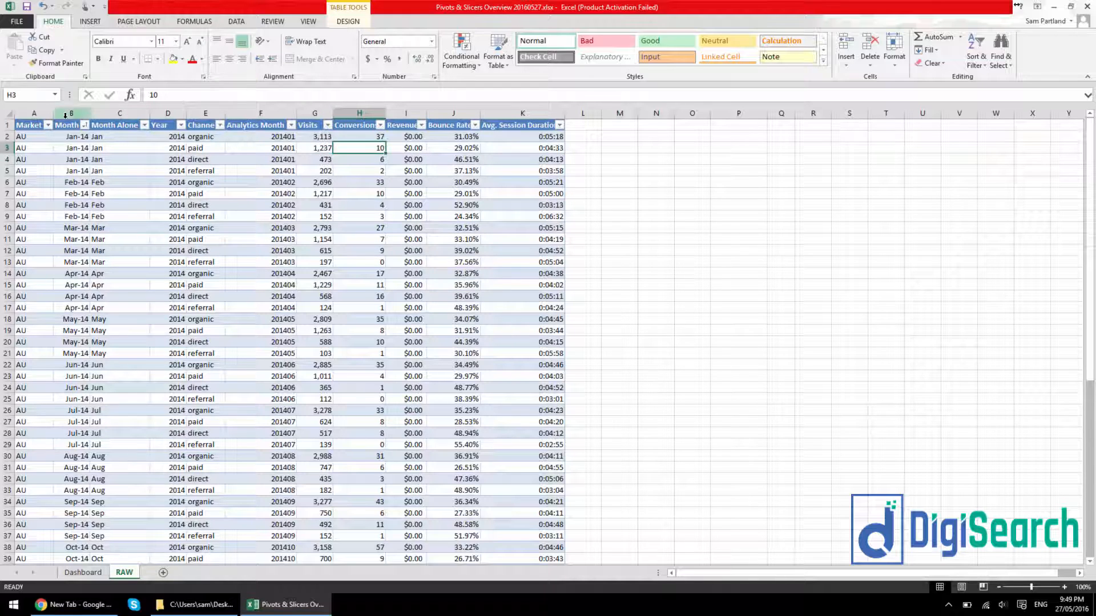
left_click(123, 159)
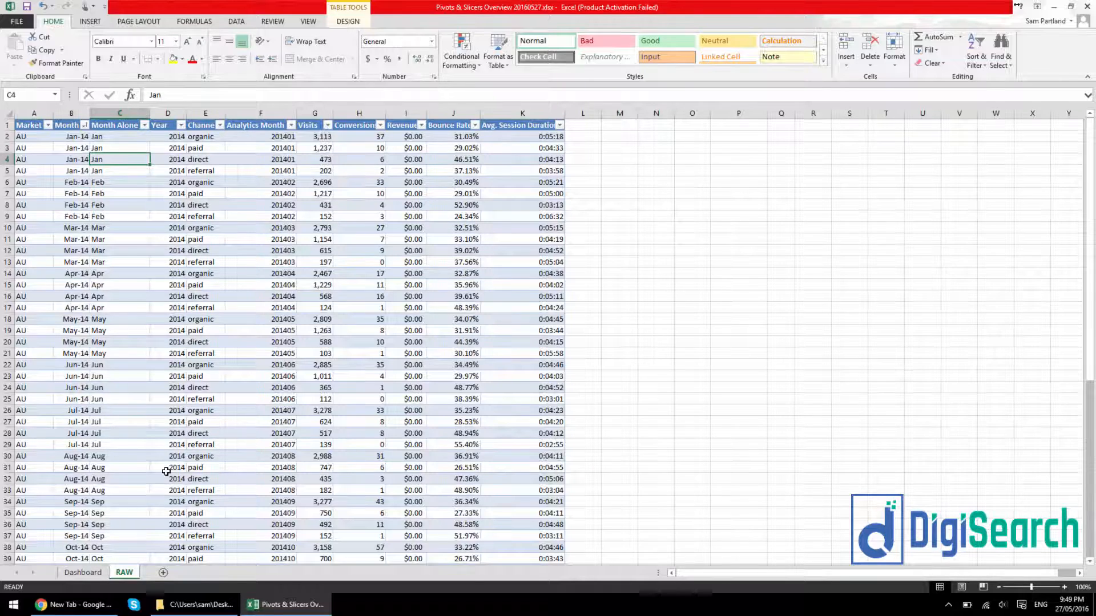
key("ctrl+Page_Up")
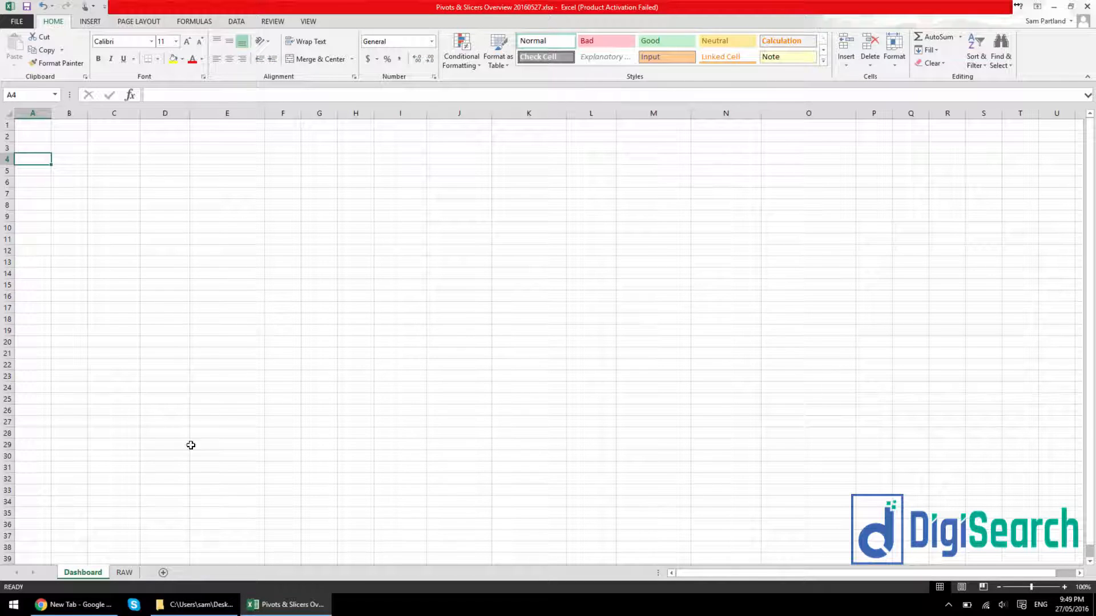
left_click(124, 572)
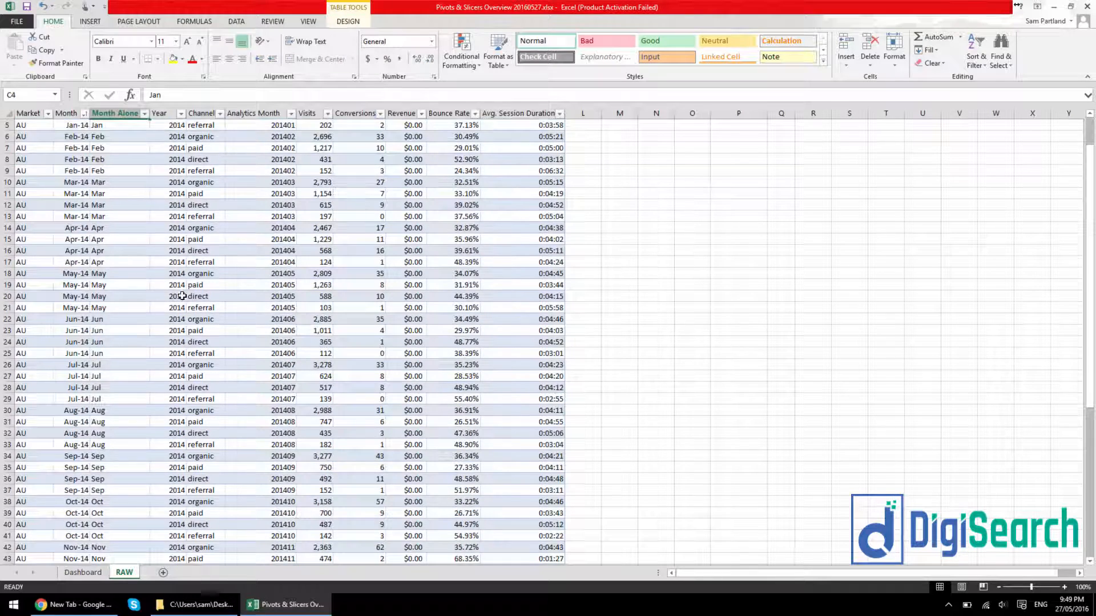
Create a PivotTable from the RAW_3 table, placed on the existing Dashboard worksheet at cell C8
left_click(109, 187)
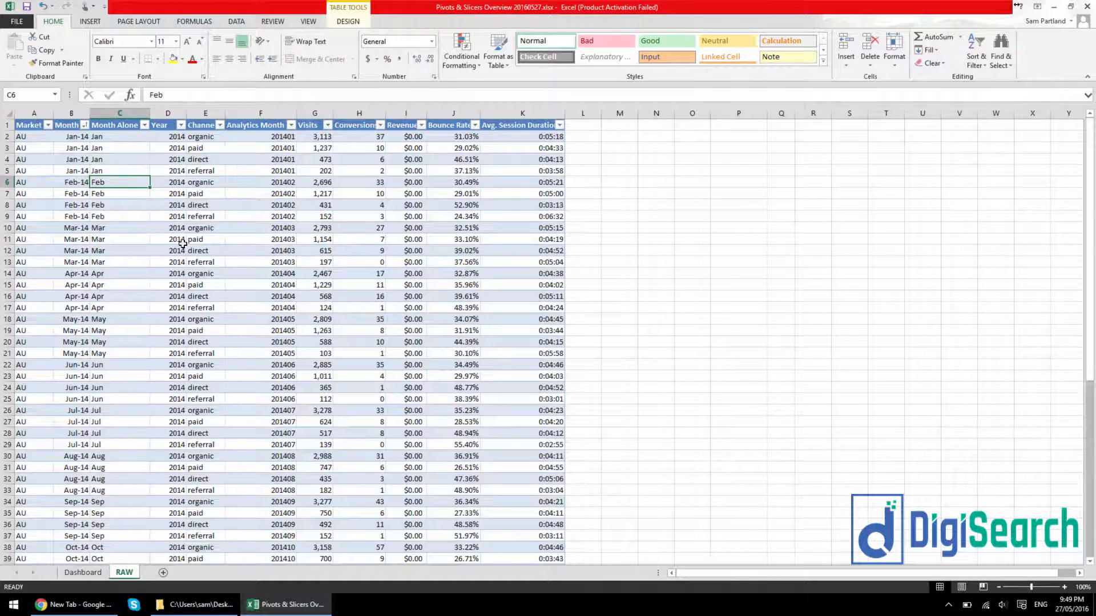
left_click(91, 21)
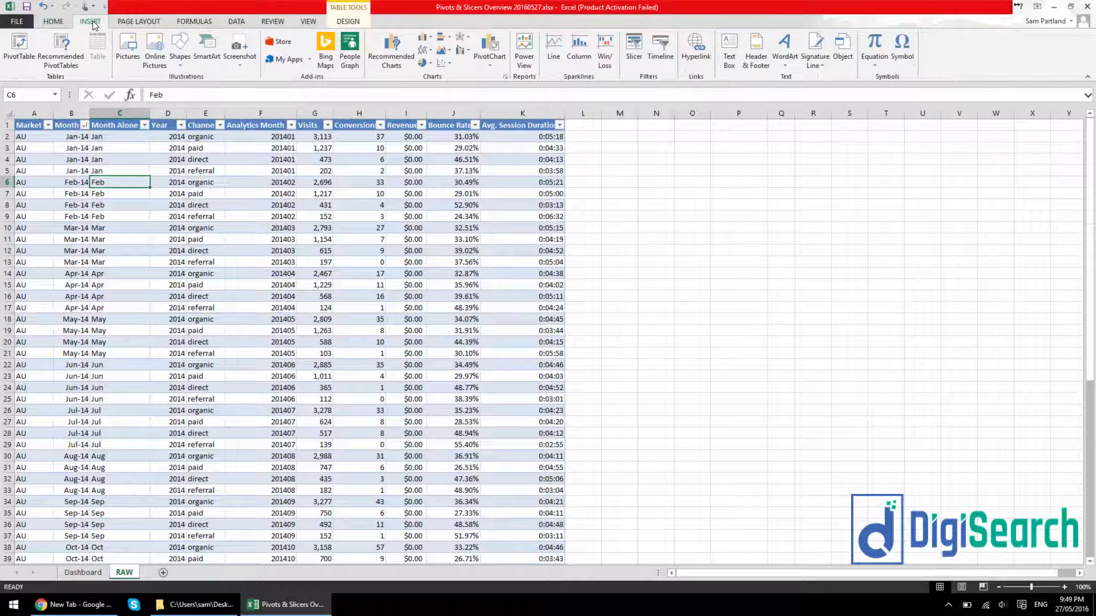
left_click(17, 51)
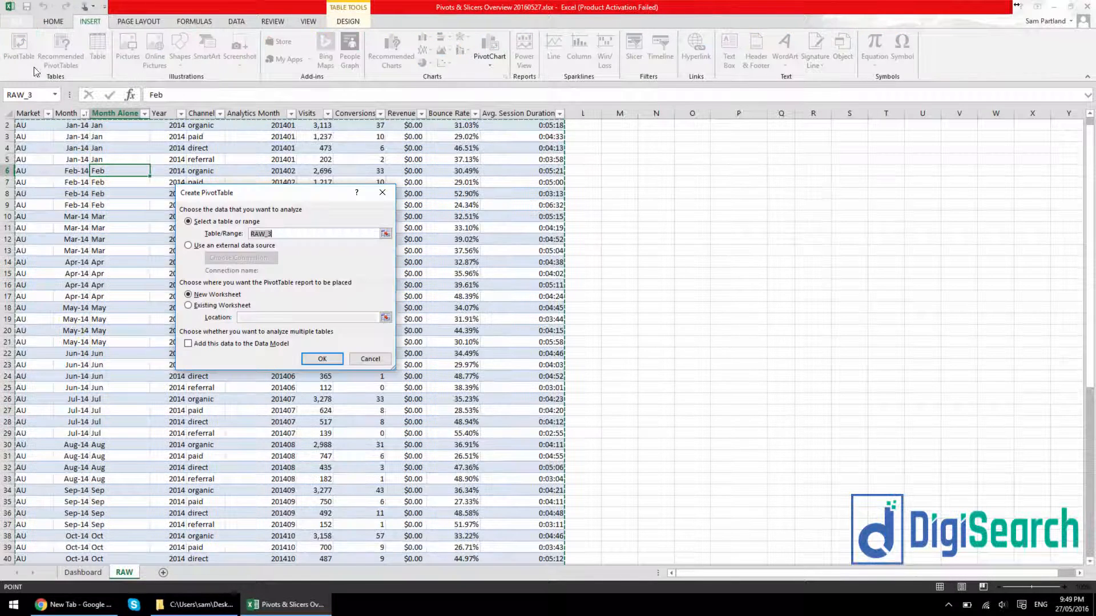
left_click(205, 307)
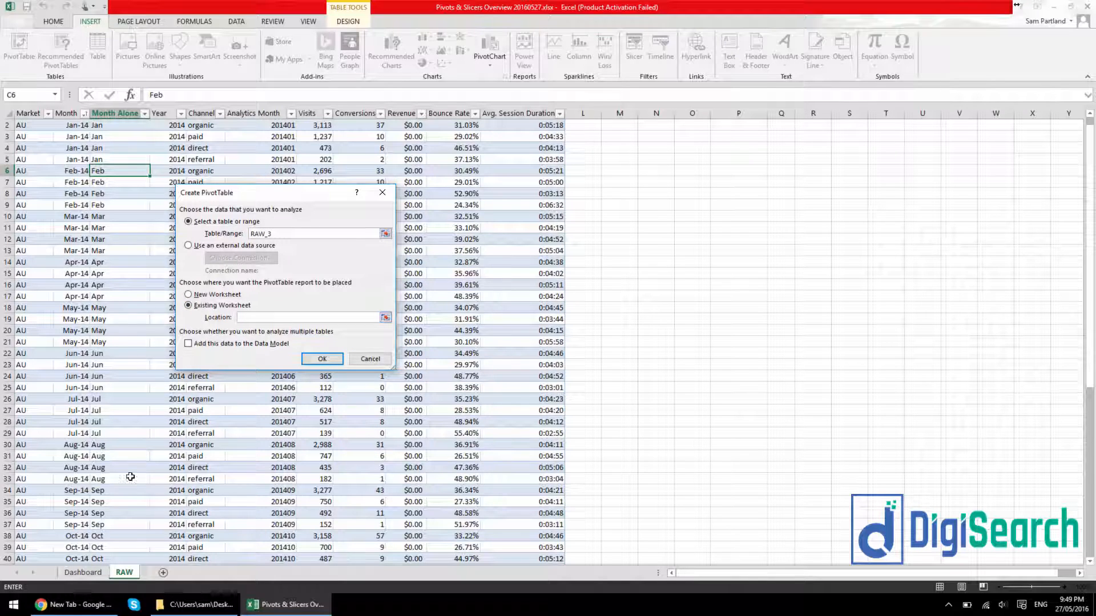
left_click(80, 577)
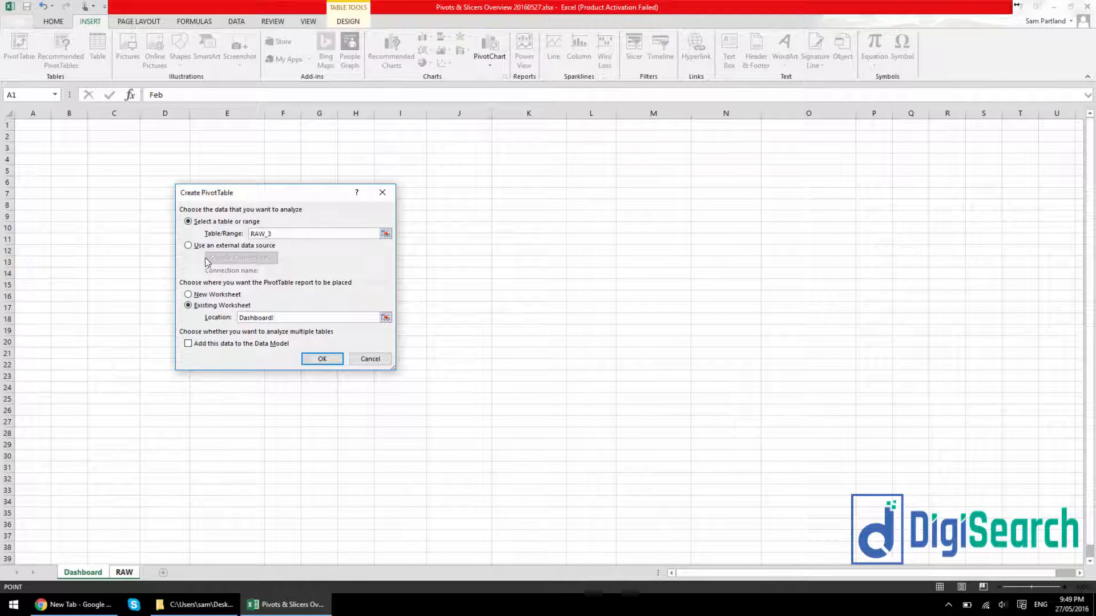
left_click(107, 203)
left_click(322, 359)
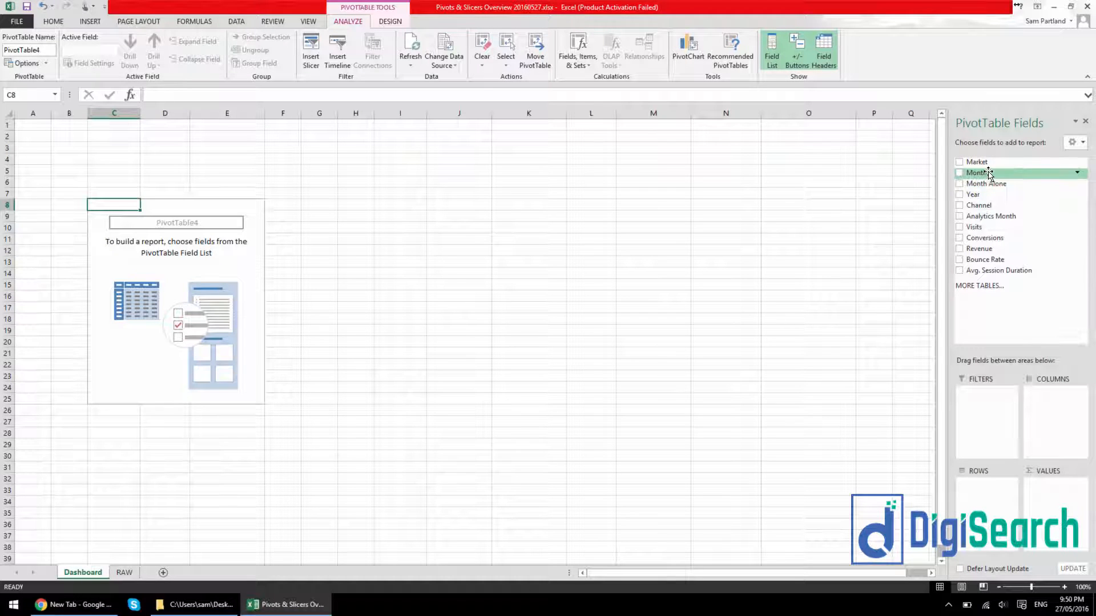
Lay out the PivotTable with Month as rows and Visits and Conversions as summed values
left_click_drag(990, 174, 989, 502)
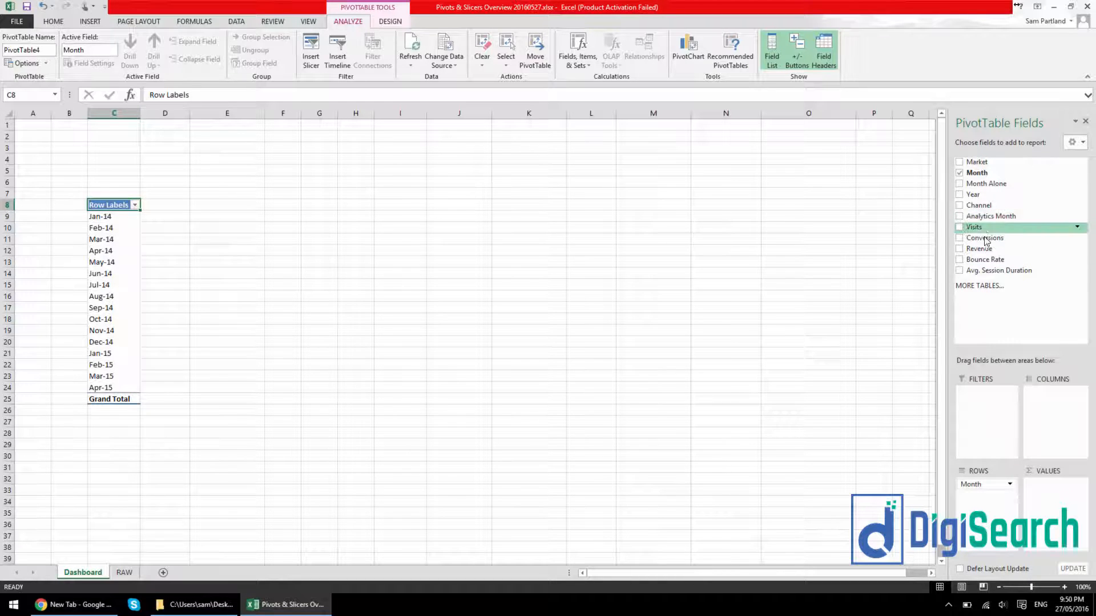
left_click_drag(977, 228, 1056, 491)
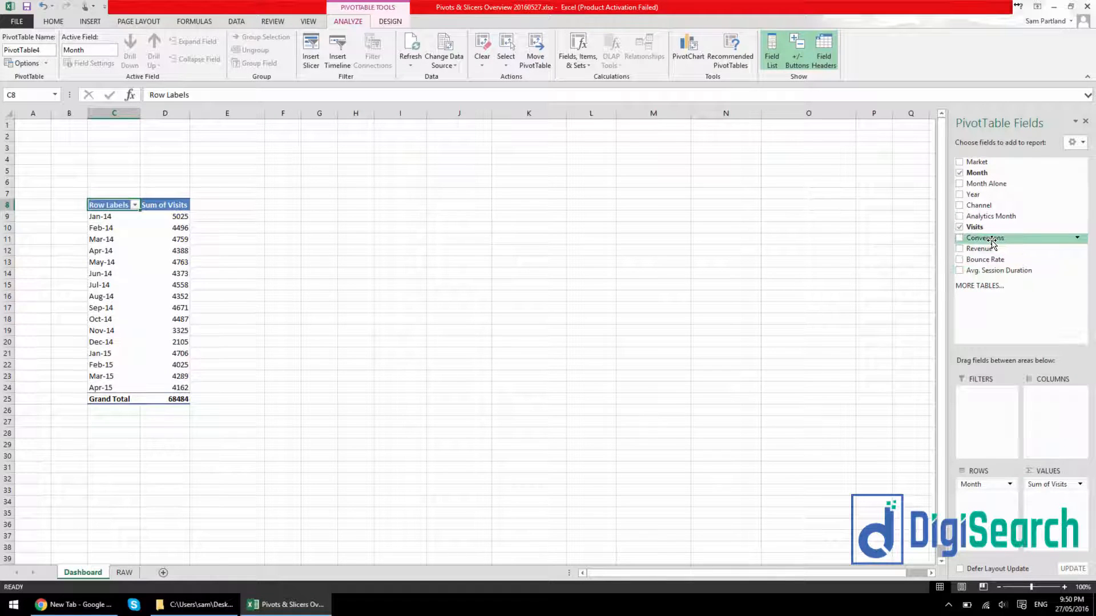
left_click_drag(985, 238, 1045, 513)
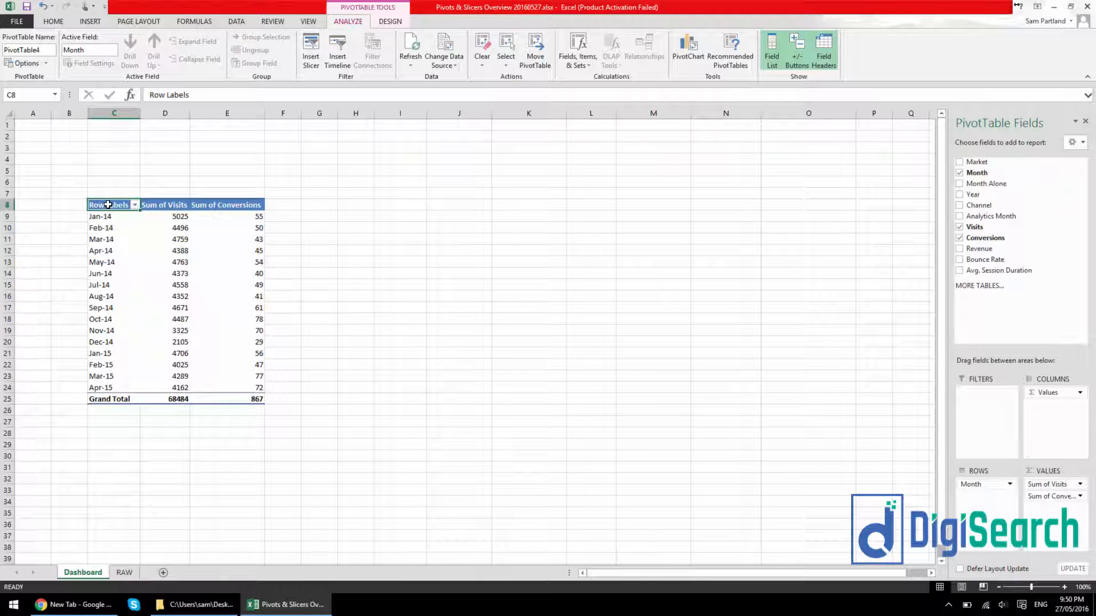
Copy the whole PivotTable, including its grand total row, and paste the duplicate at cell H8
left_click_drag(108, 204, 246, 399)
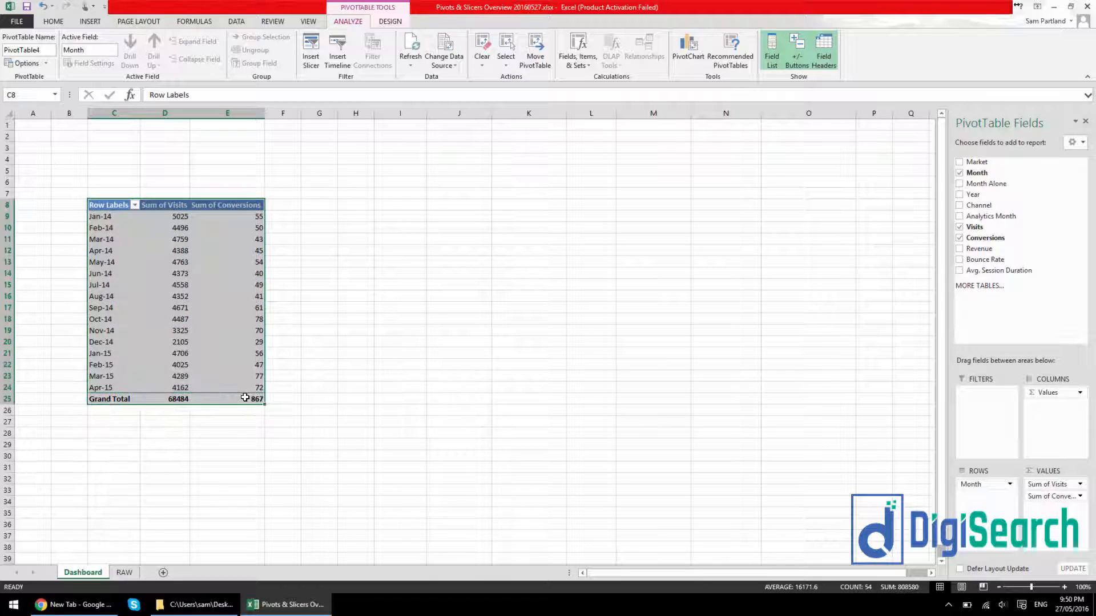
key("ctrl+c")
left_click(363, 206)
key("ctrl+v")
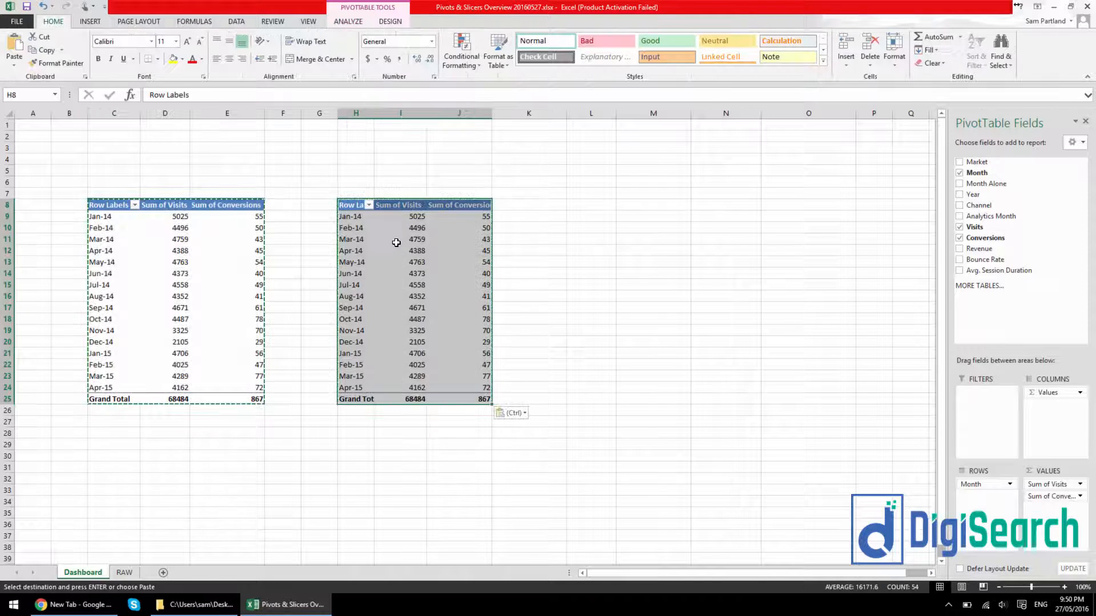
In the copied PivotTable, replace the Month row field with Month Alone and add Year as a column field ahead of Values
left_click(400, 251)
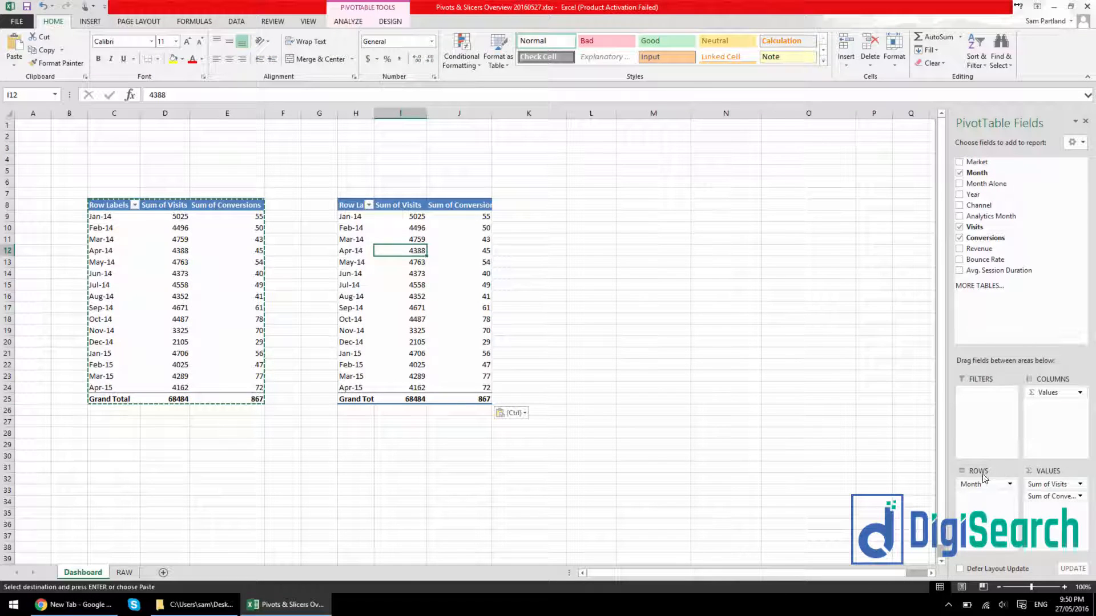
left_click_drag(973, 484, 927, 245)
left_click_drag(984, 183, 988, 486)
left_click_drag(984, 200, 1050, 391)
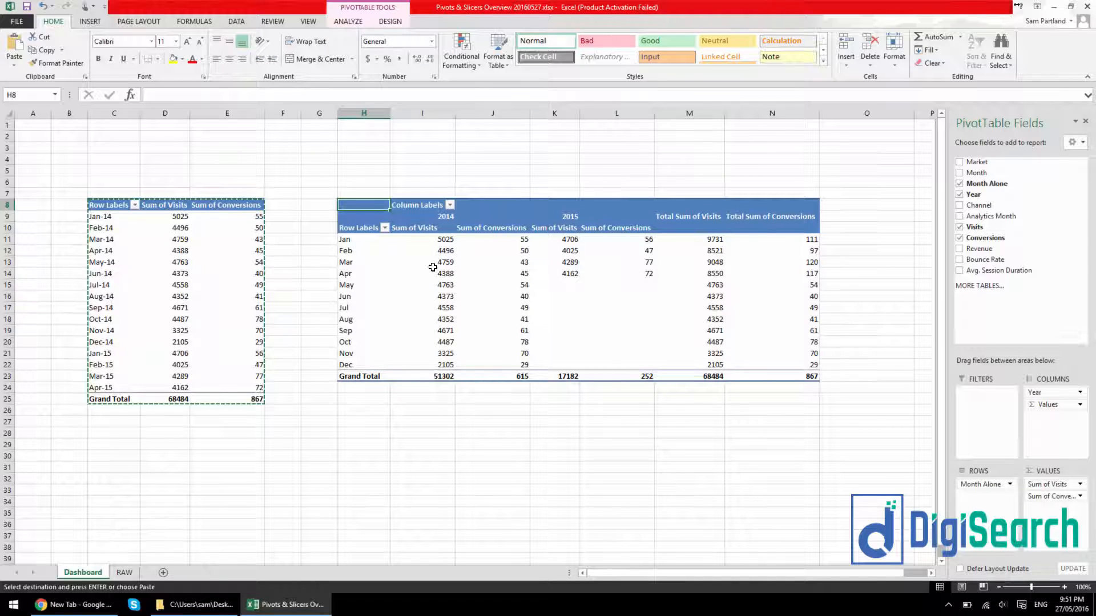
left_click(303, 169)
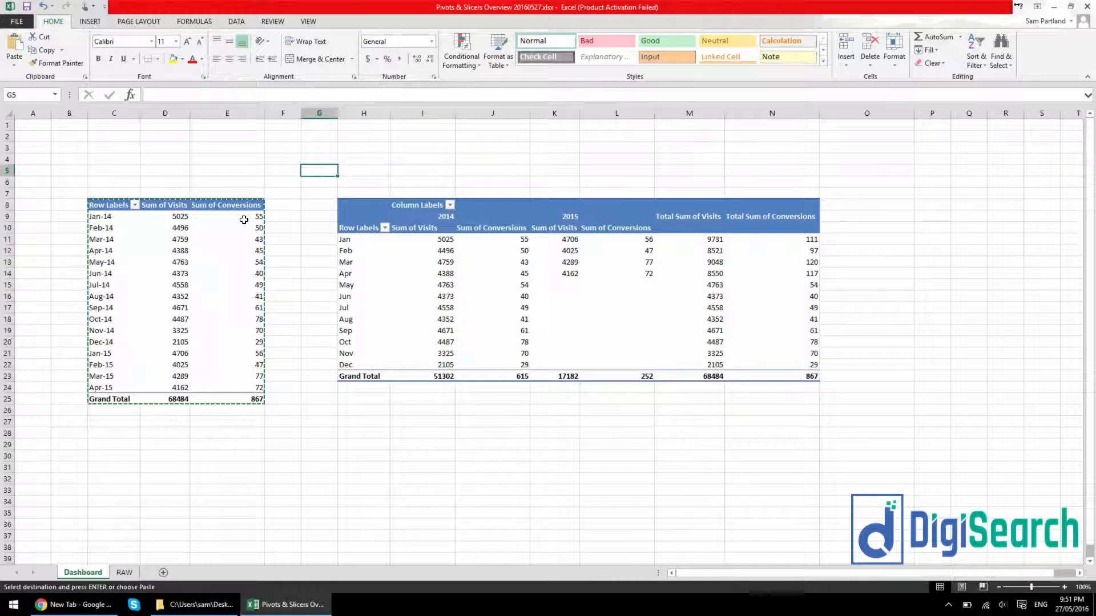
In the first PivotTable's options, turn off autofitting column widths on update and showing grand totals for rows
right_click(203, 273)
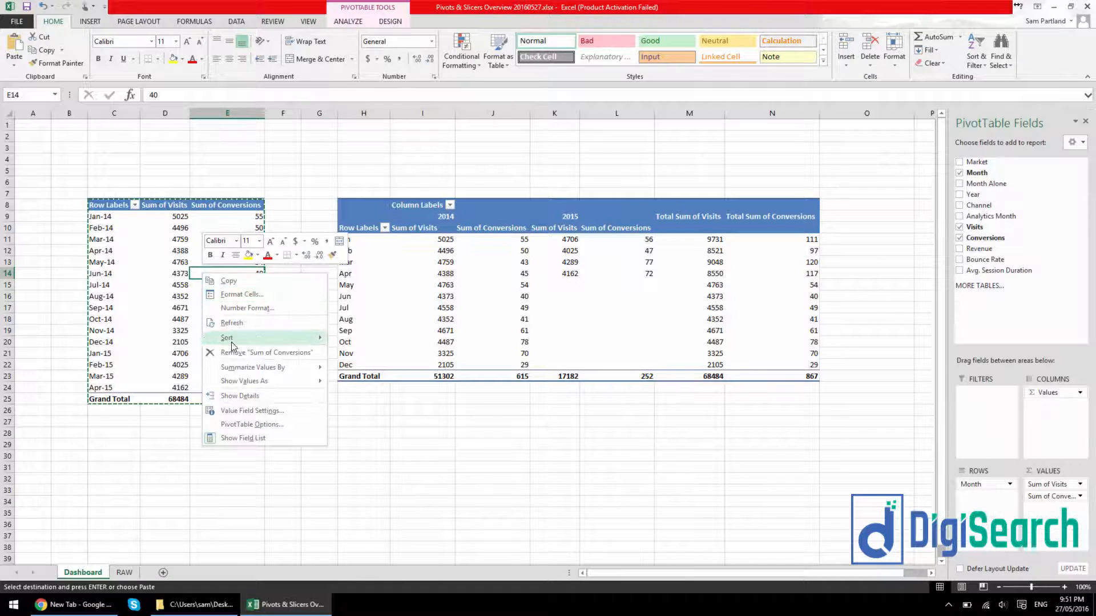
left_click(252, 425)
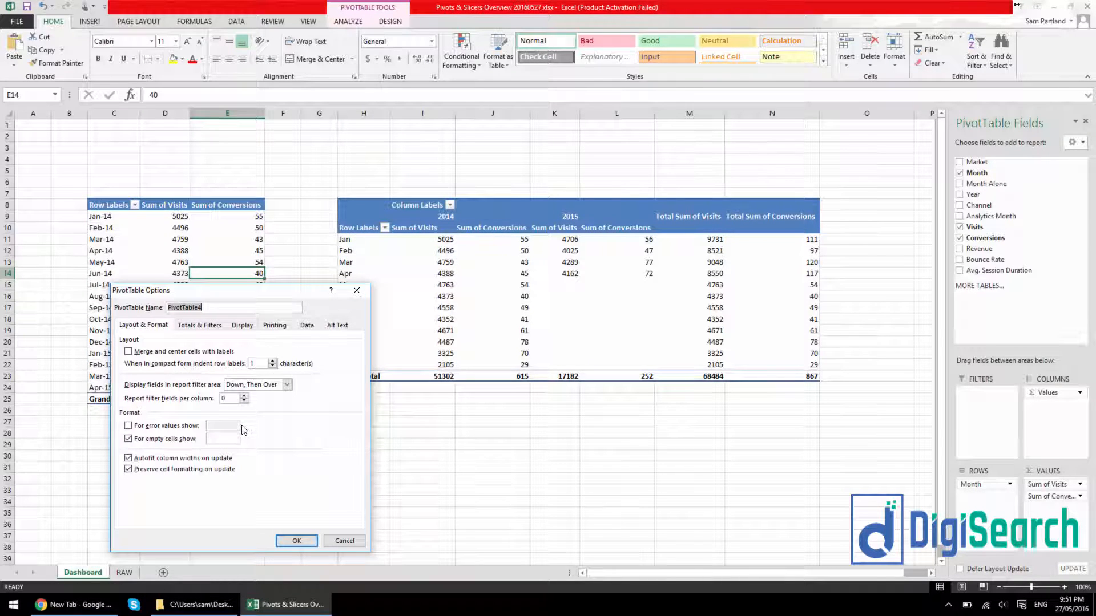
left_click(224, 460)
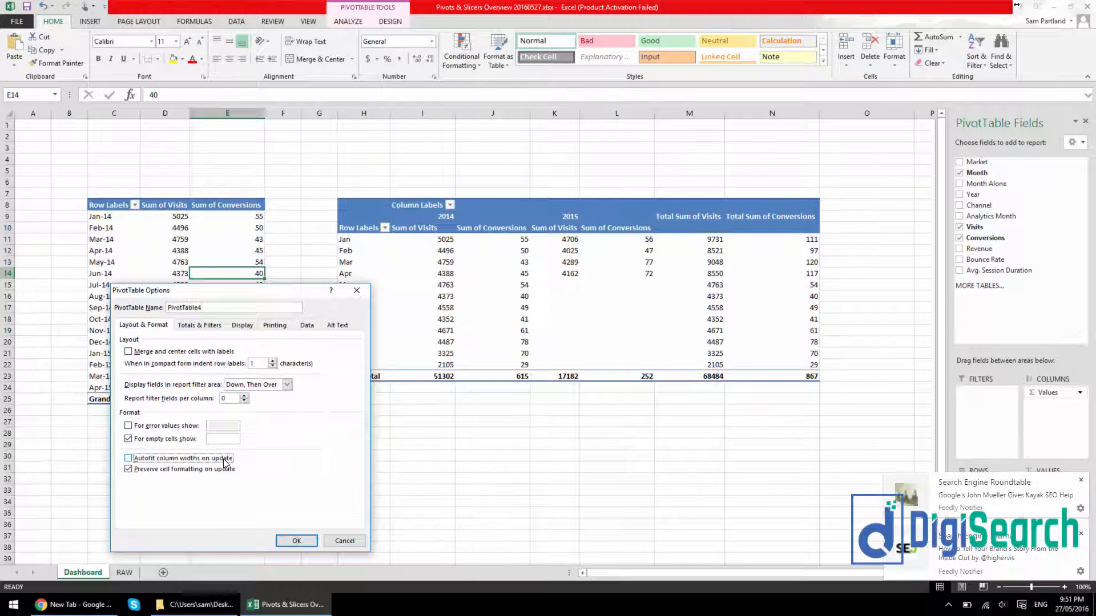
left_click(210, 331)
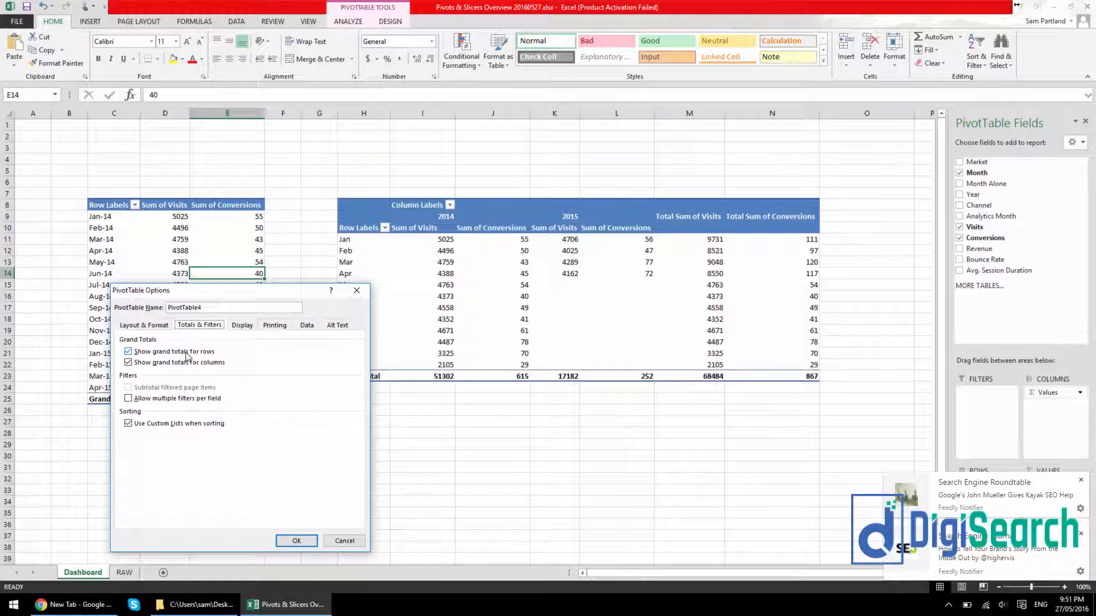
left_click(187, 352)
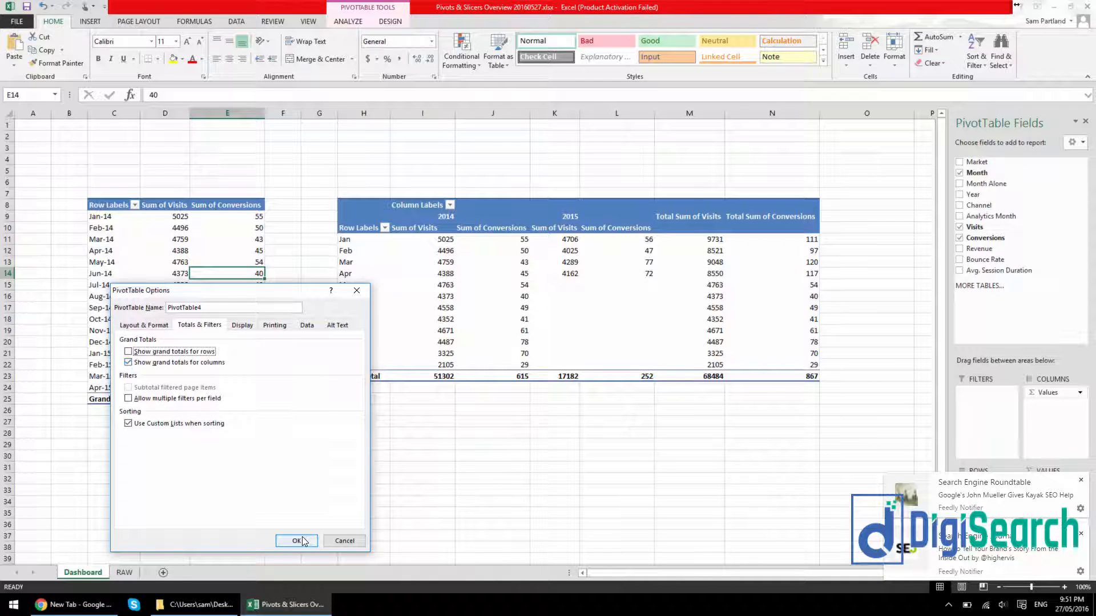
key("Return")
In the year-comparison PivotTable's options, turn off autofitting column widths on update and showing grand totals for rows
right_click(425, 330)
left_click(457, 488)
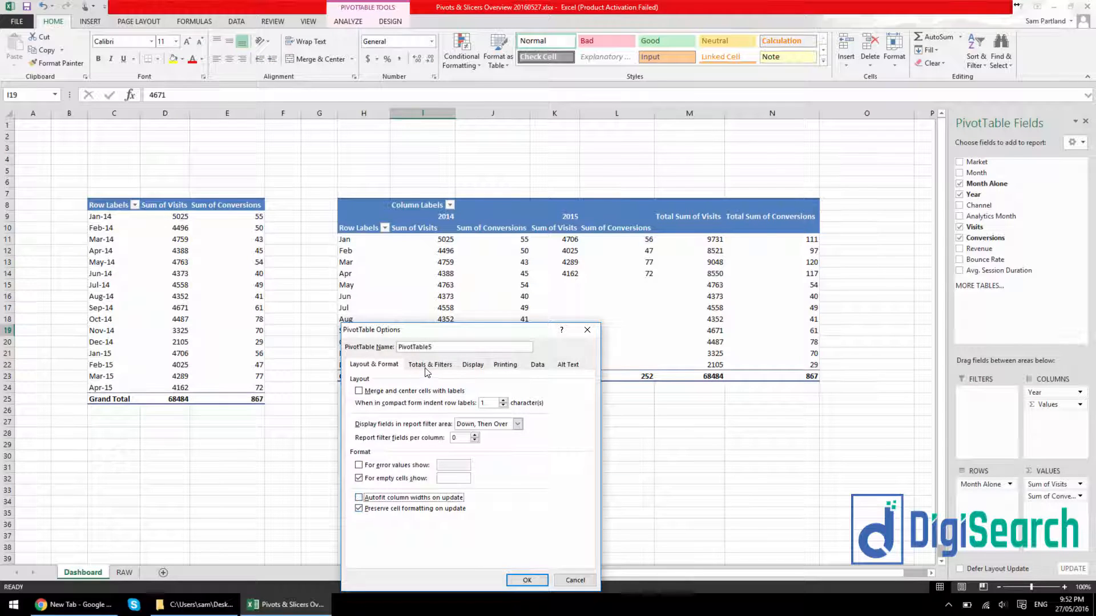
left_click(428, 365)
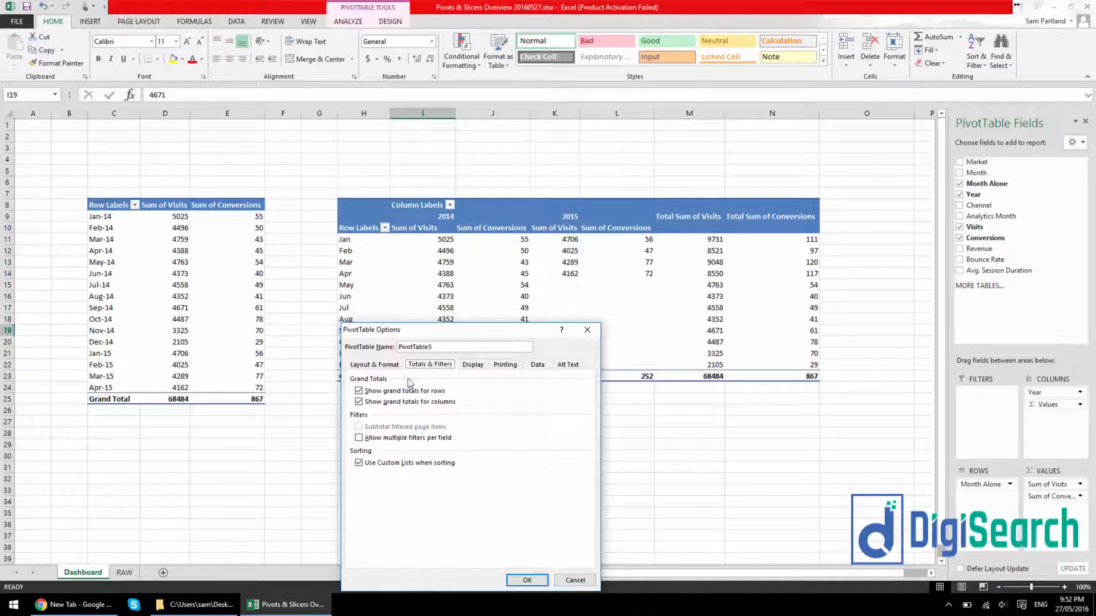
left_click(399, 392)
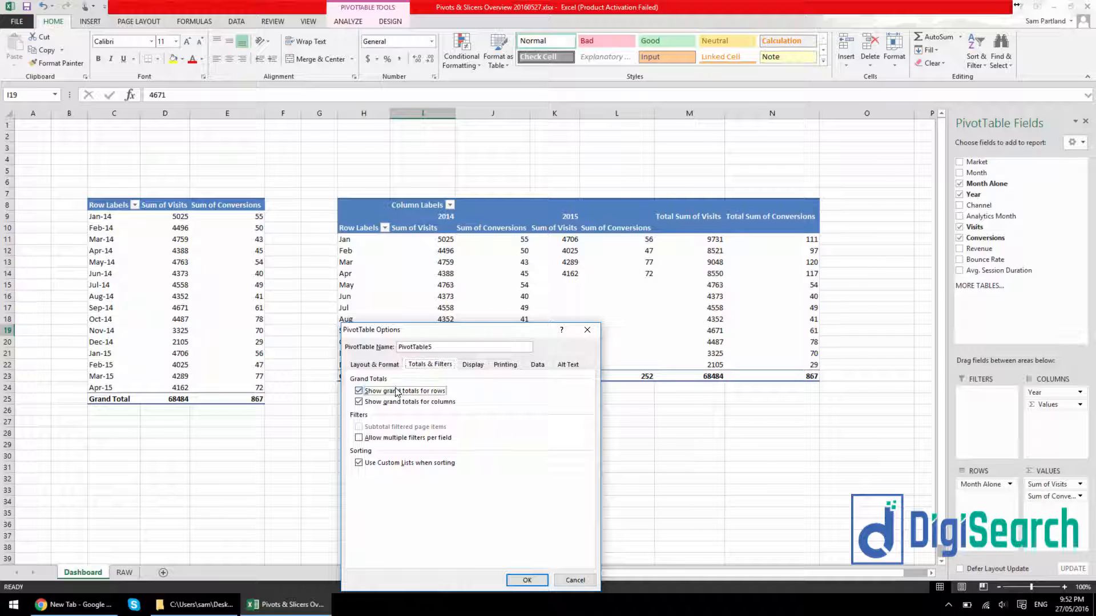
left_click(528, 581)
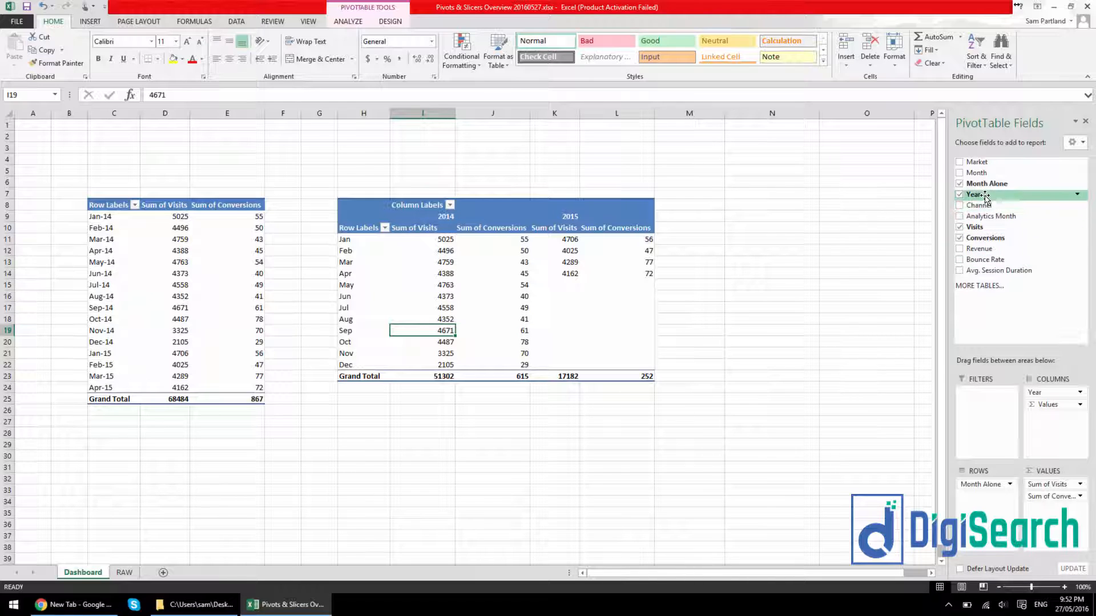
Remove Conversions from the year-comparison PivotTable's values, and add it back below Sum of Visits
left_click_drag(981, 227, 999, 251)
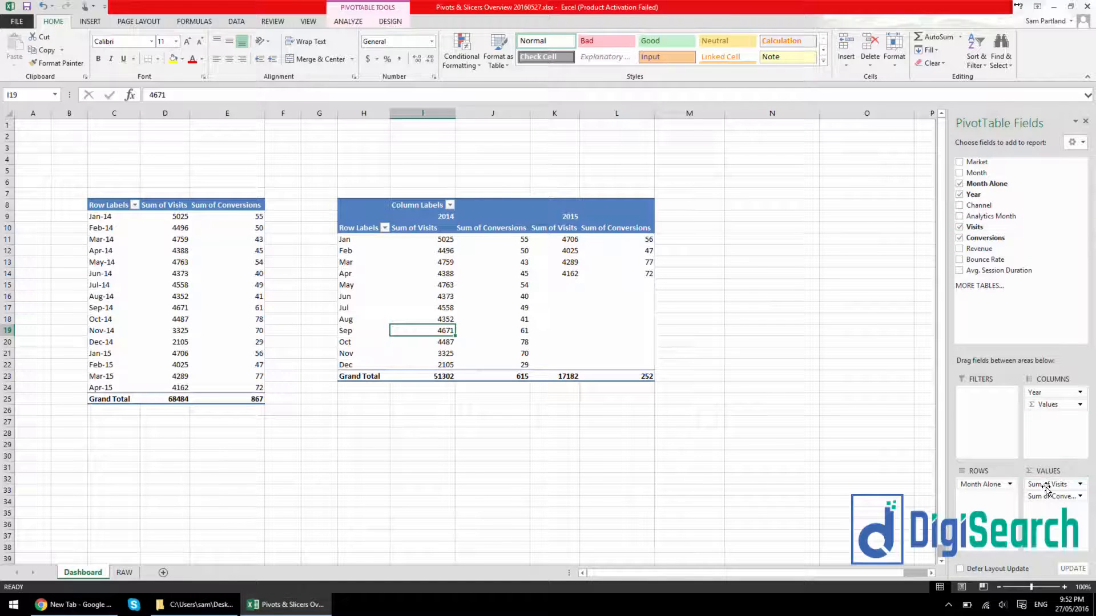
left_click_drag(1052, 496, 805, 313)
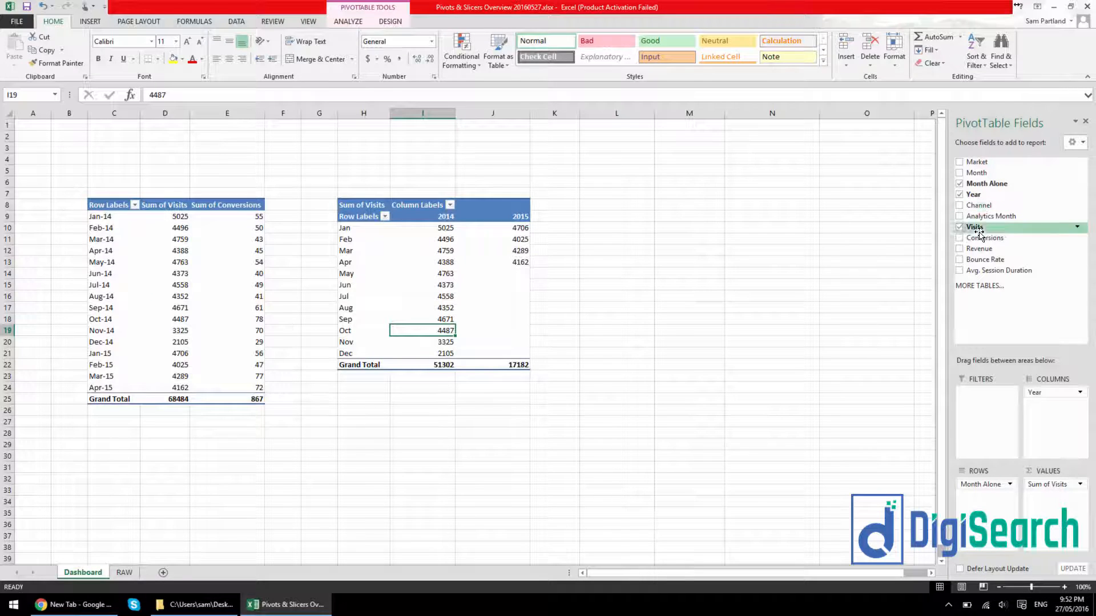
left_click_drag(1053, 336, 1058, 459)
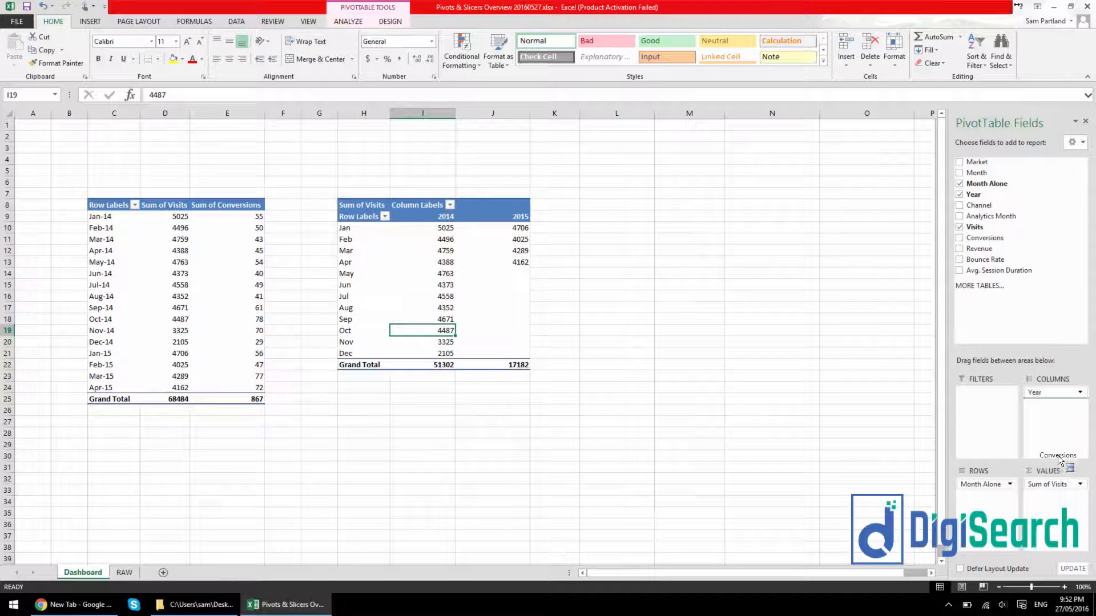
left_click_drag(1050, 497, 1049, 498)
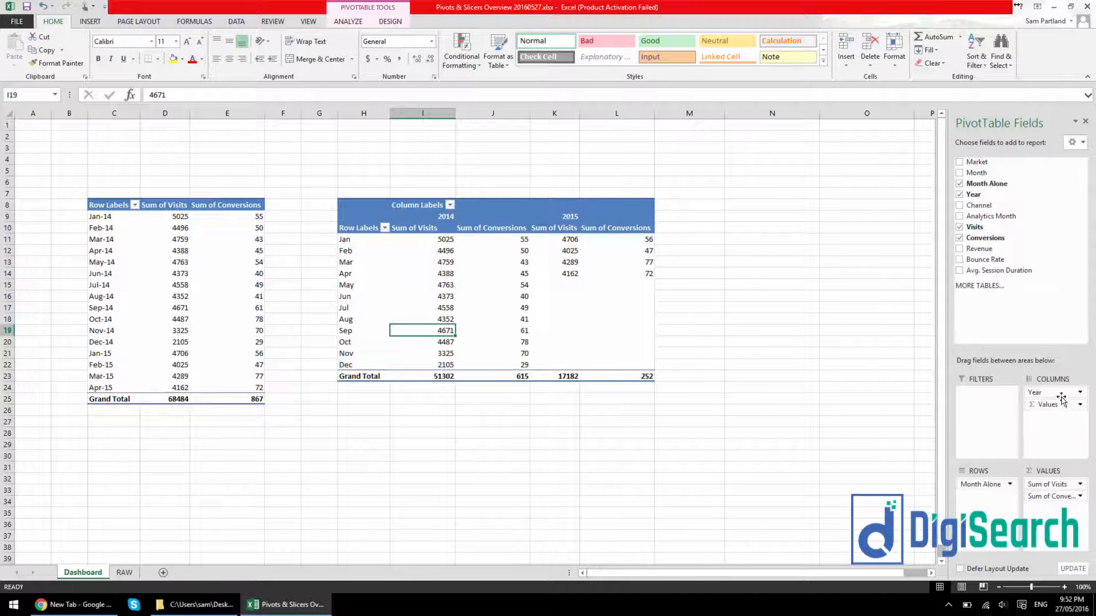
left_click(286, 330)
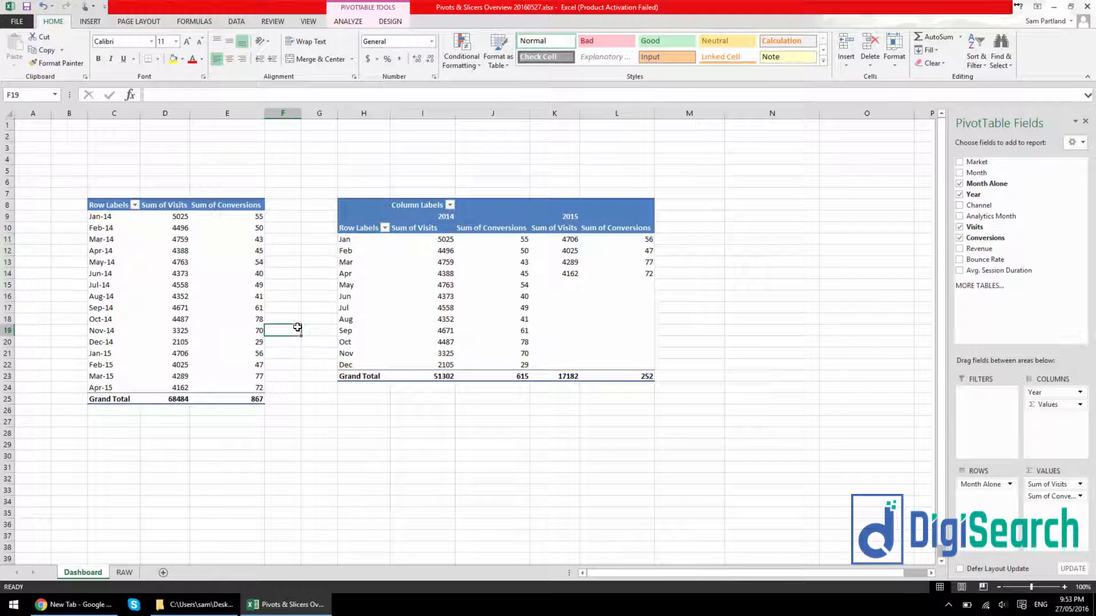
left_click(367, 236)
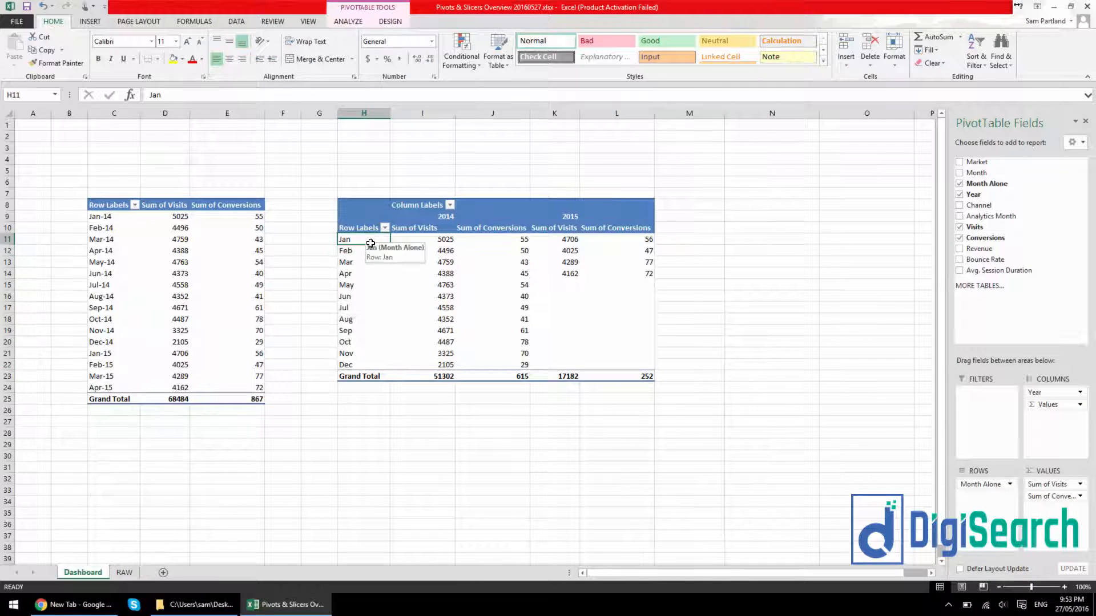
left_click_drag(371, 244, 367, 366)
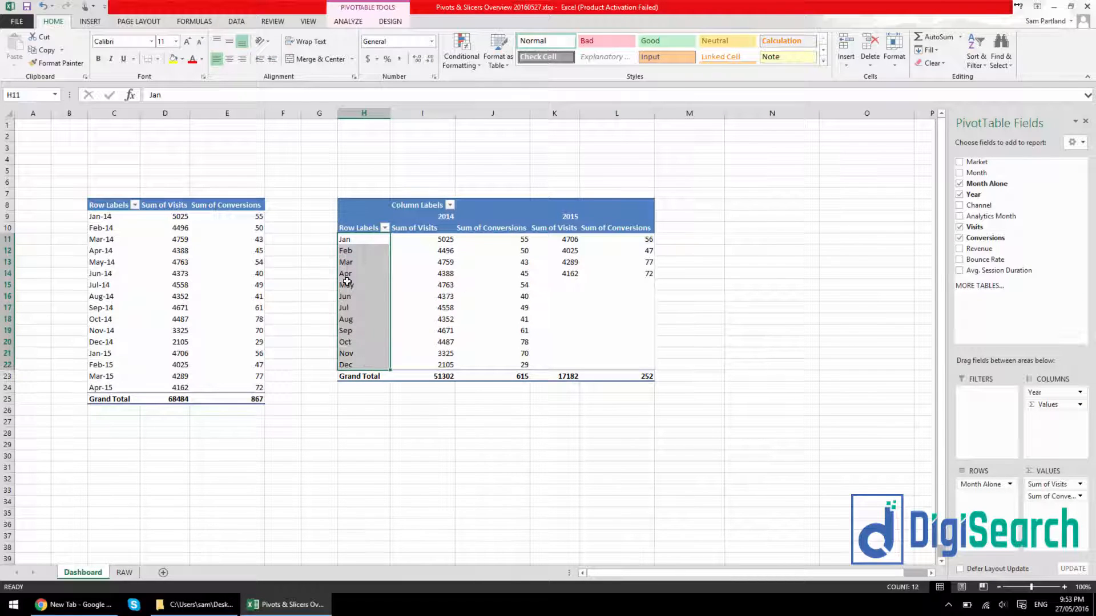
left_click(391, 292)
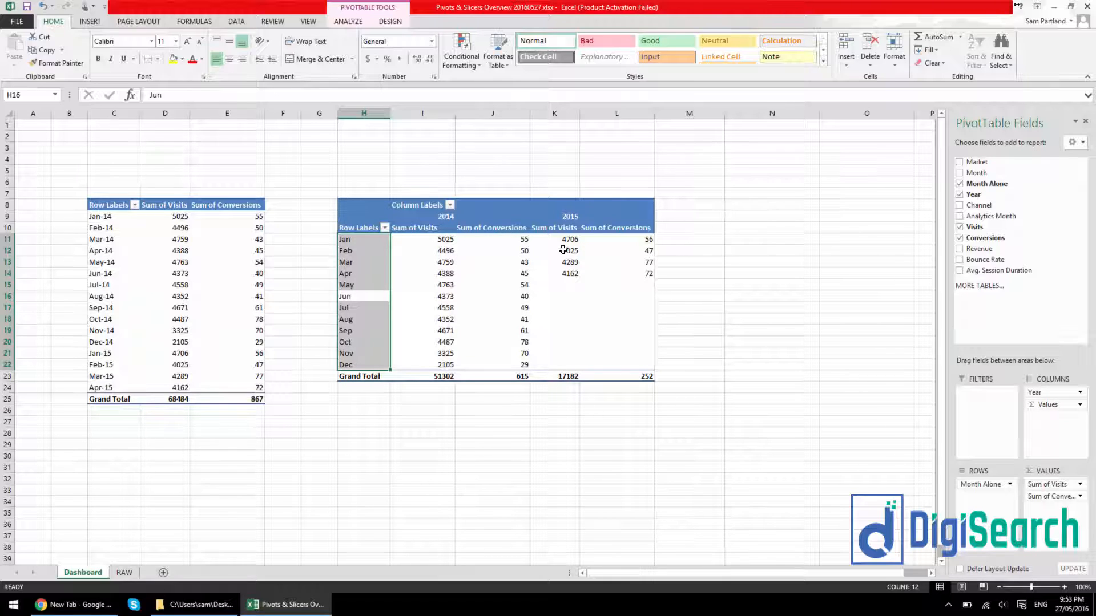
left_click(424, 250)
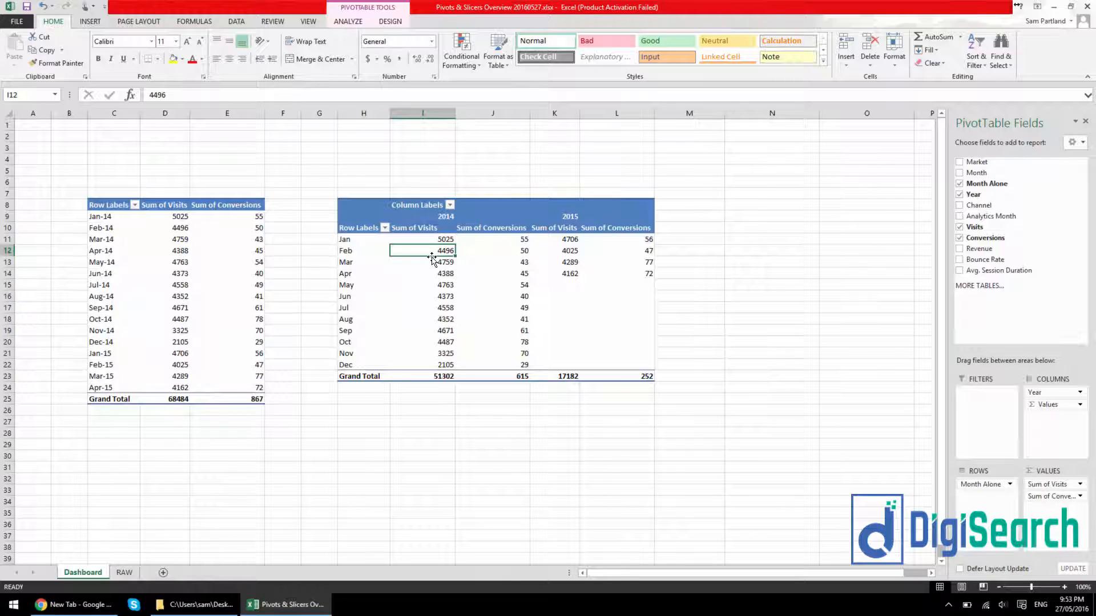
left_click(692, 210)
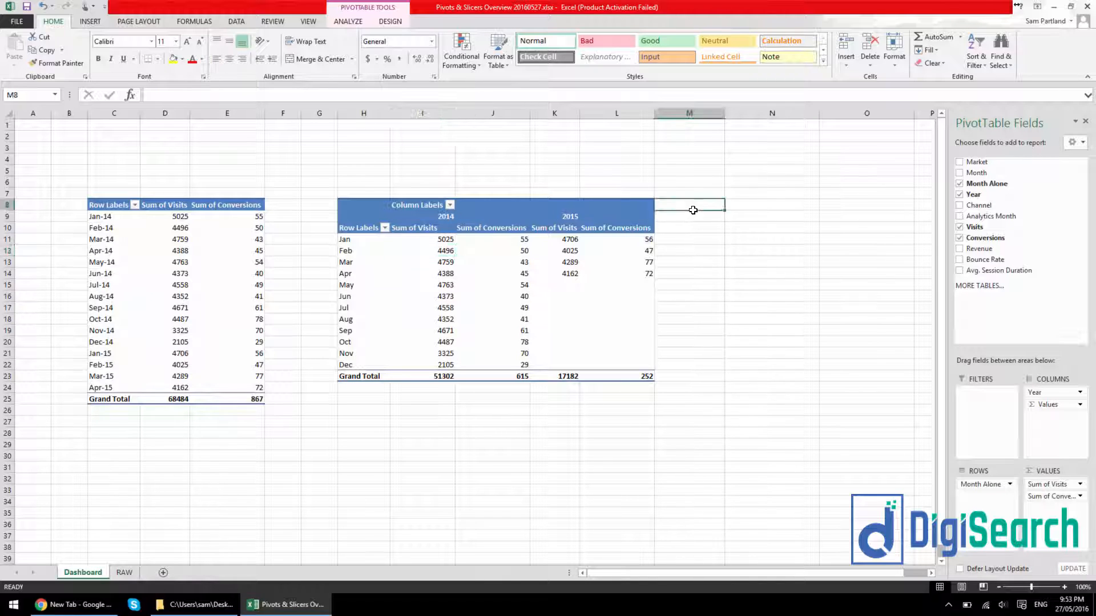
left_click_drag(693, 211, 788, 388)
left_click_drag(685, 211, 702, 292)
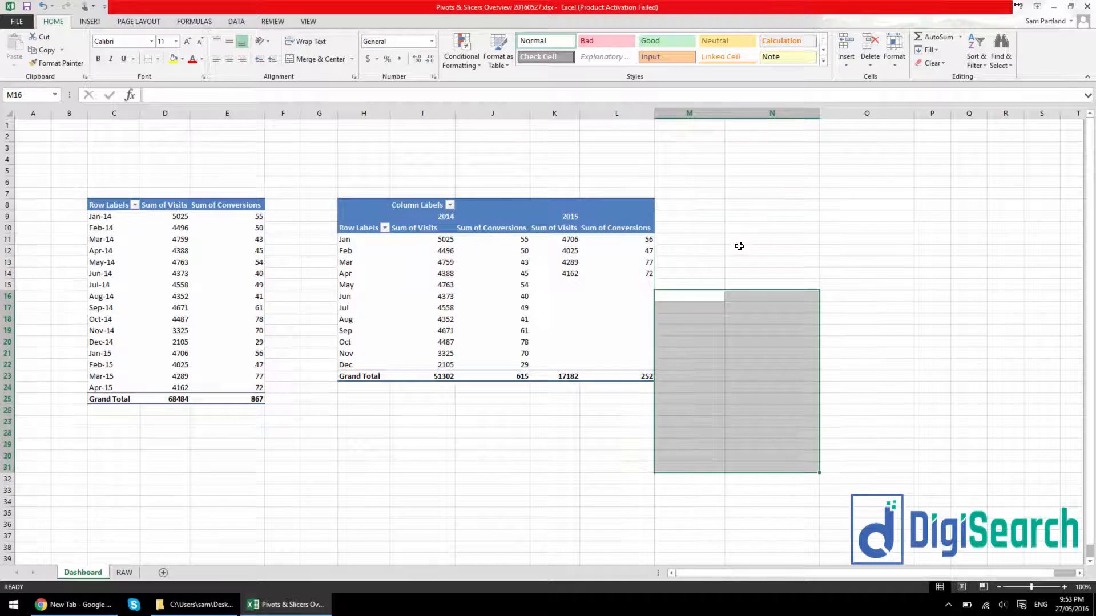
left_click(748, 236)
left_click(443, 287)
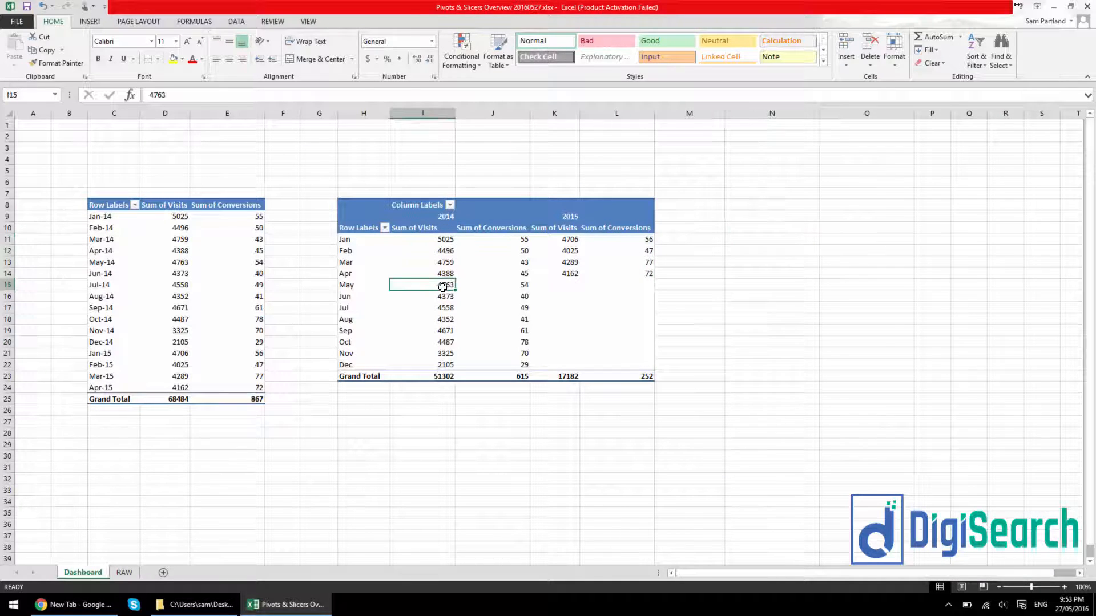
left_click(184, 266)
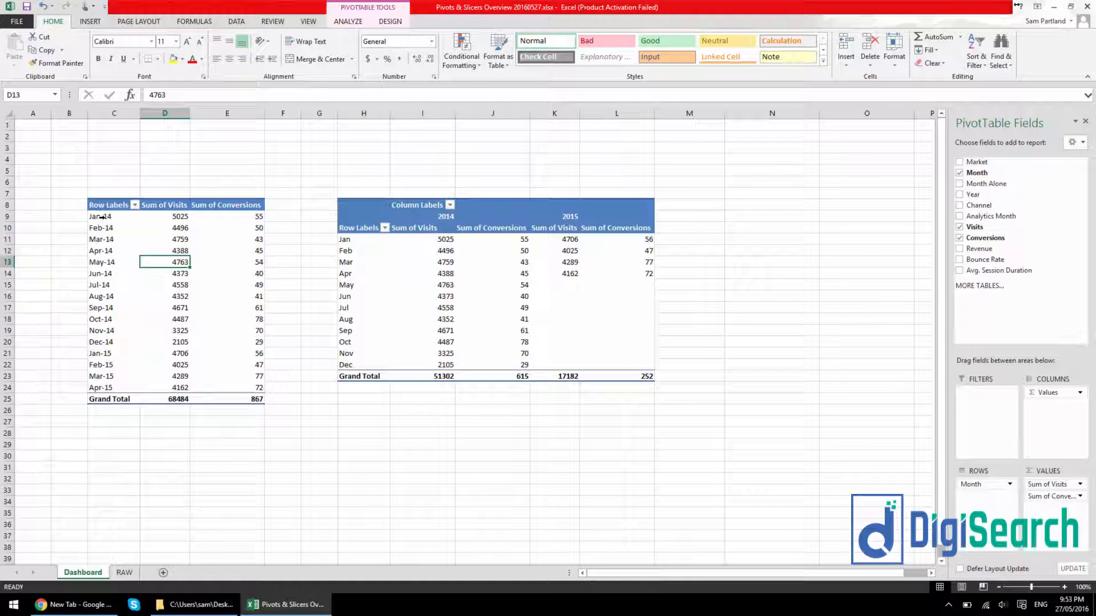
left_click_drag(109, 216, 114, 375)
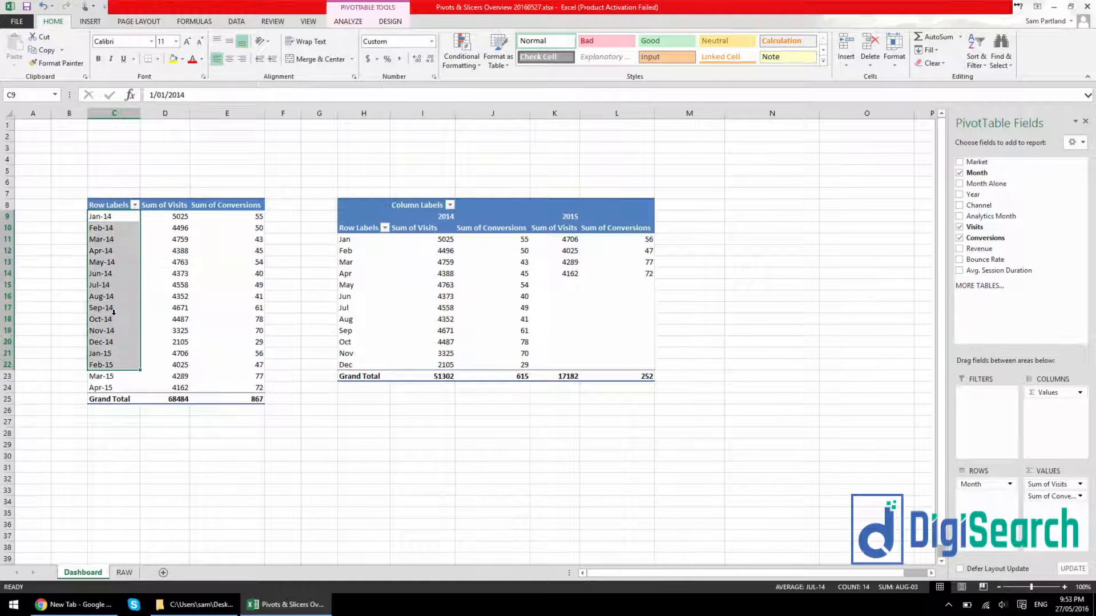
left_click(99, 285)
left_click(451, 284)
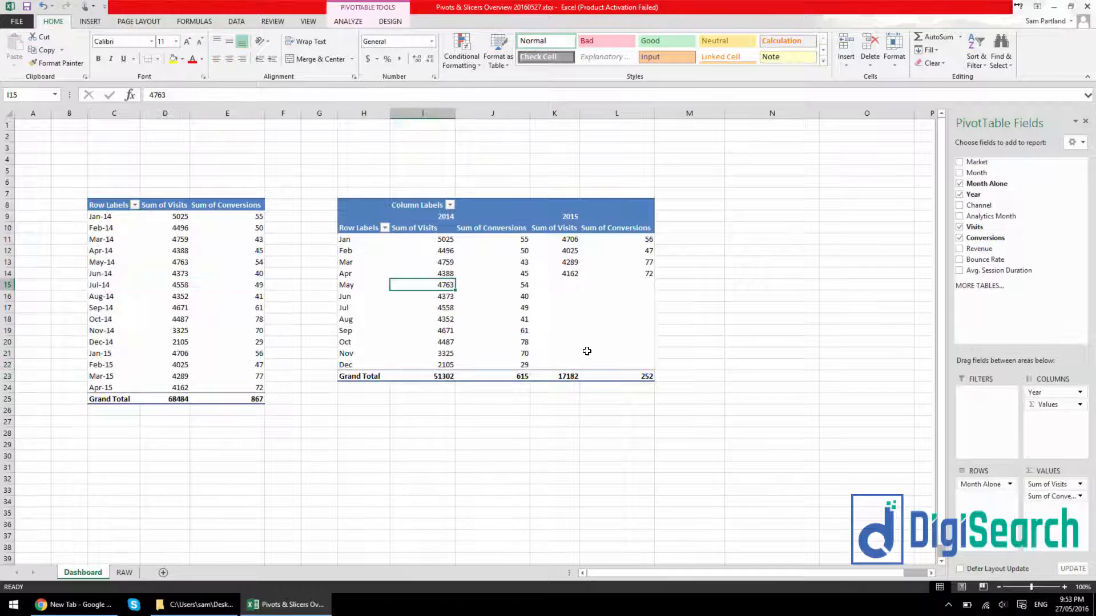
Rename the Sum of Visits value field in the monthly PivotTable as "Visits" with a trailing space to avoid the duplicate field name
left_click(124, 241)
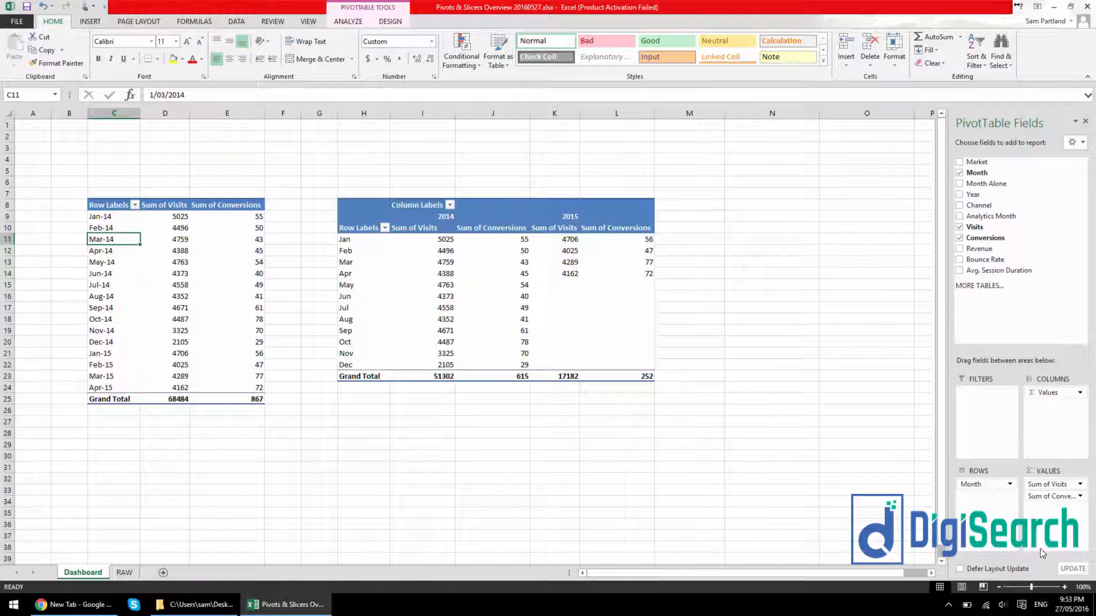
left_click(1080, 485)
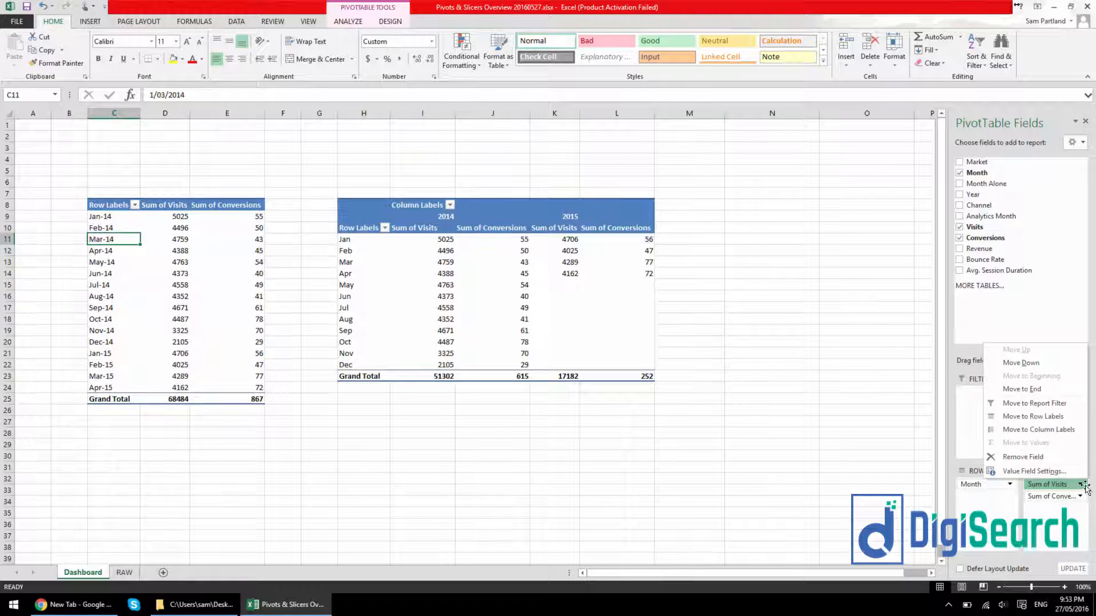
left_click(1036, 472)
left_click_drag(268, 201, 506, 327)
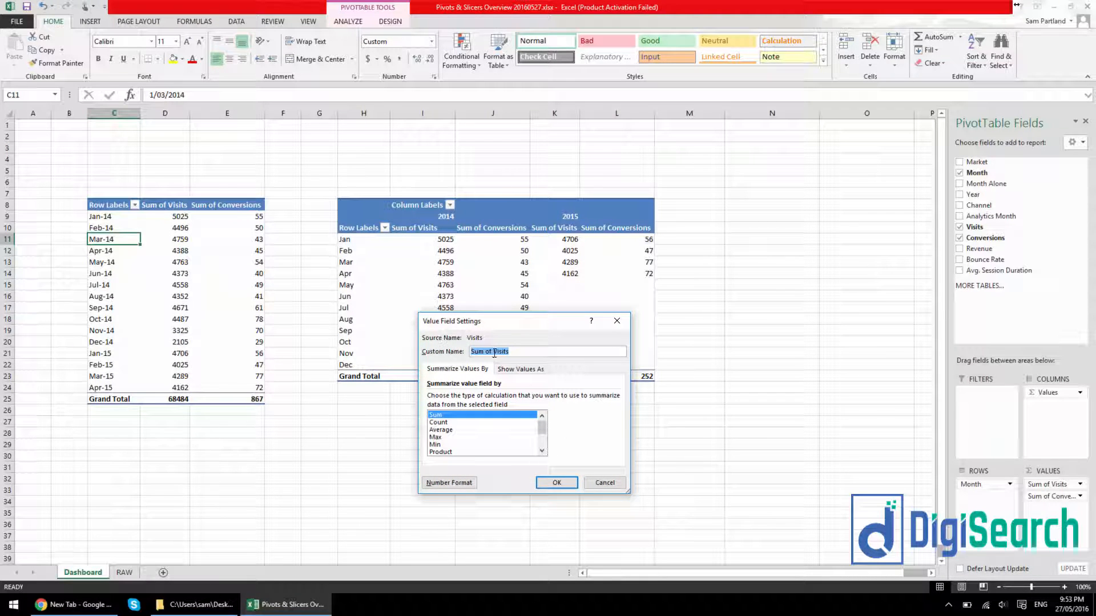
key("Home")
key("ctrl+shift+Right")
key("ctrl+shift+Right")
key("Delete")
left_click(571, 485)
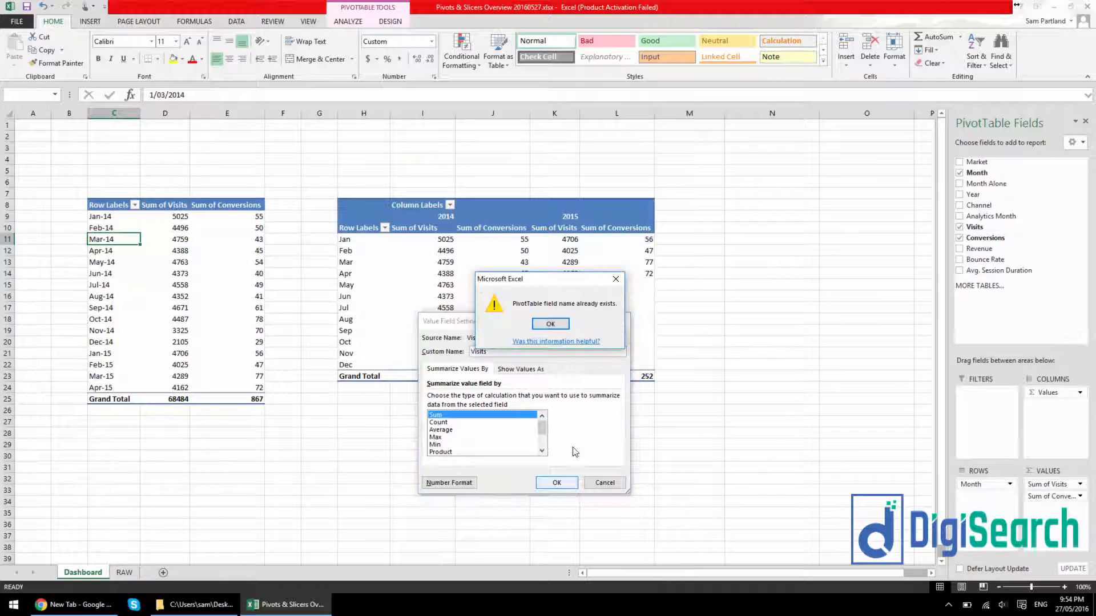
left_click(551, 325)
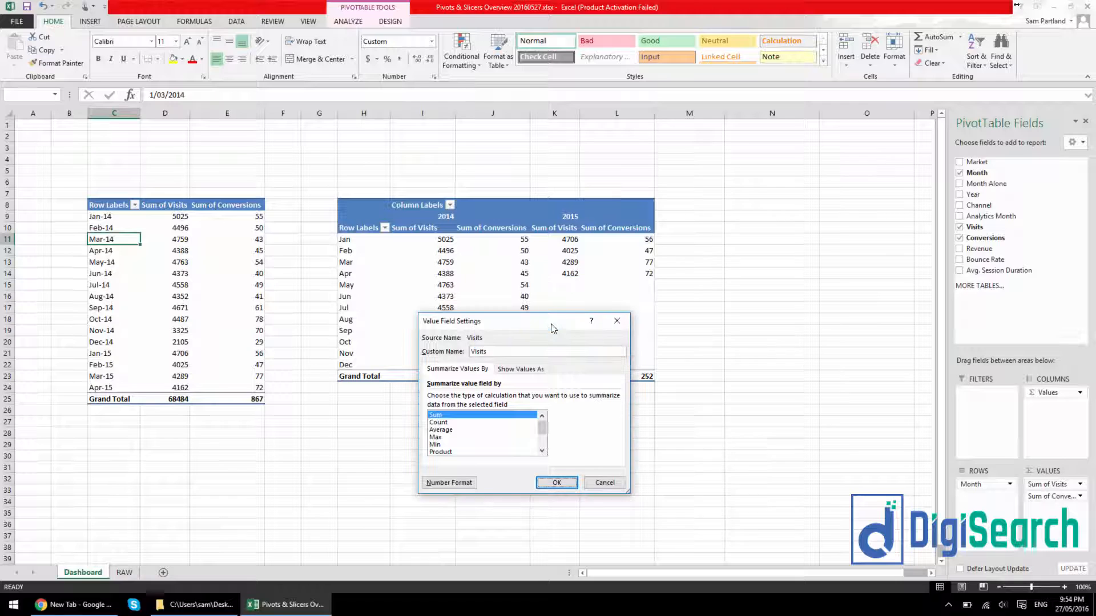
left_click(525, 353)
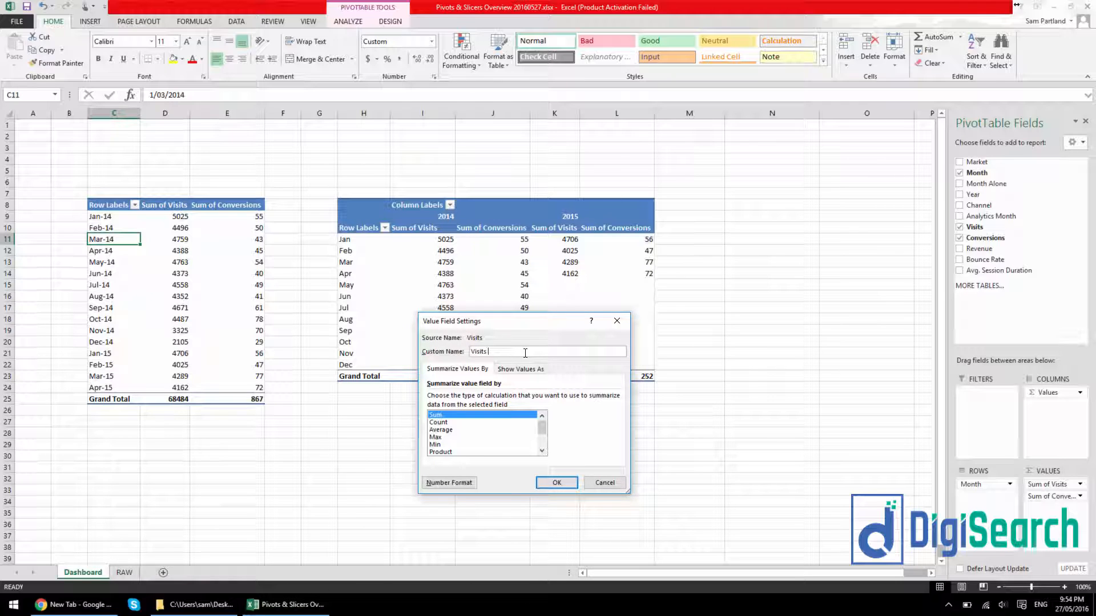
left_click(558, 483)
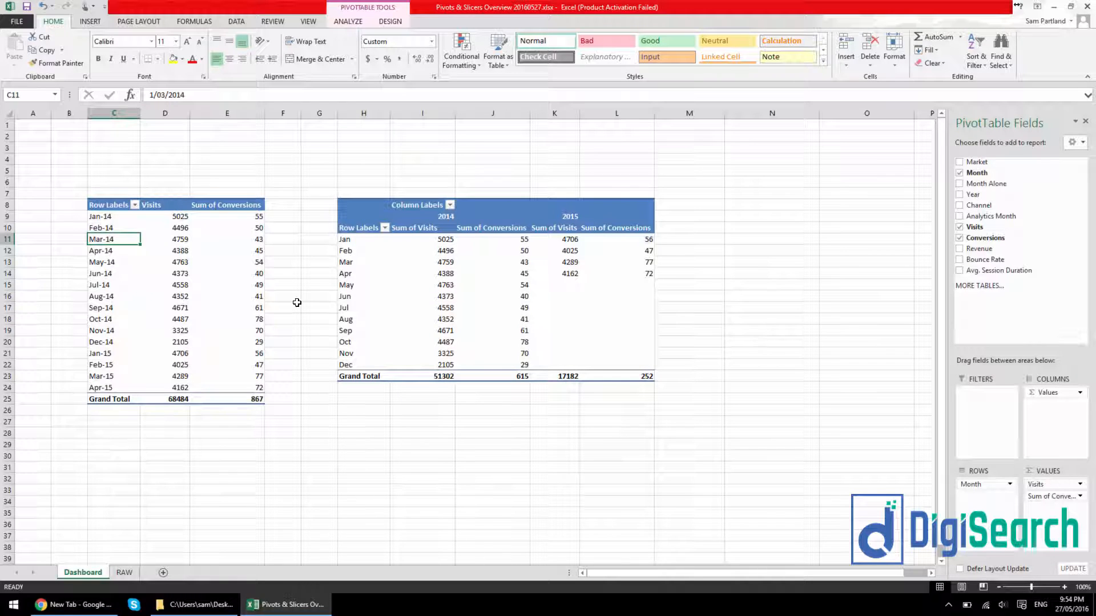
Try summarising the monthly PivotTable's Visits field by Count, and undo the change
left_click(1055, 484)
left_click(1033, 471)
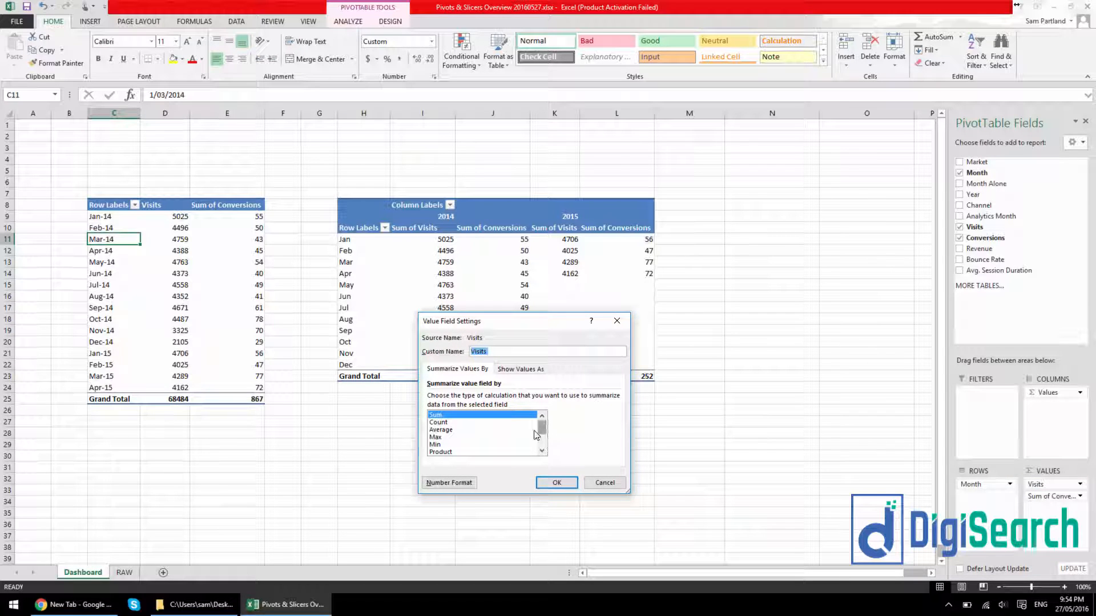
left_click_drag(542, 433, 542, 427)
left_click(485, 423)
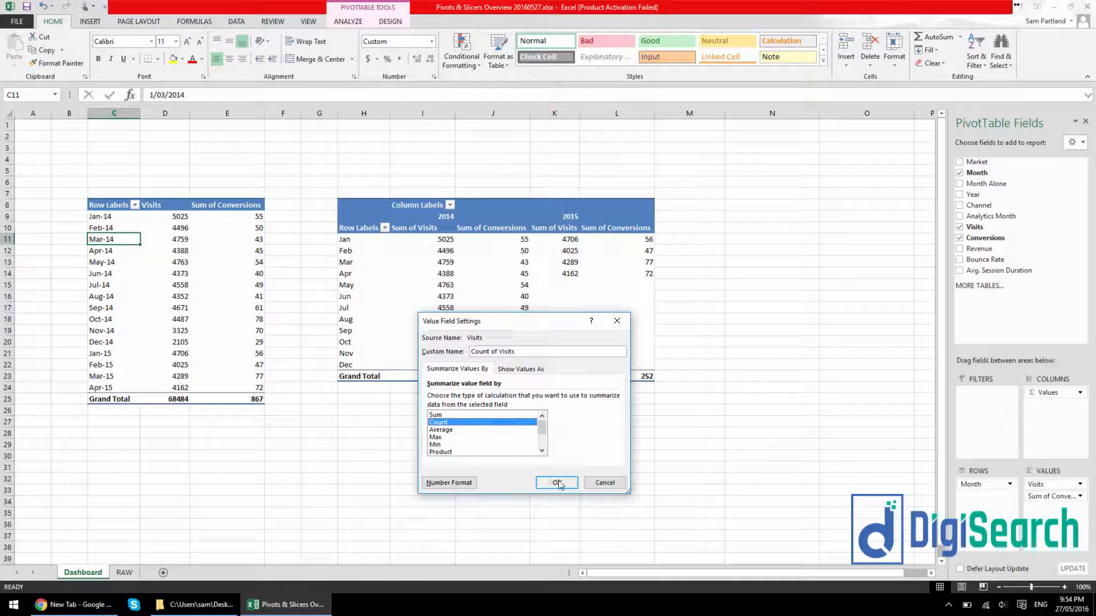
left_click(556, 483)
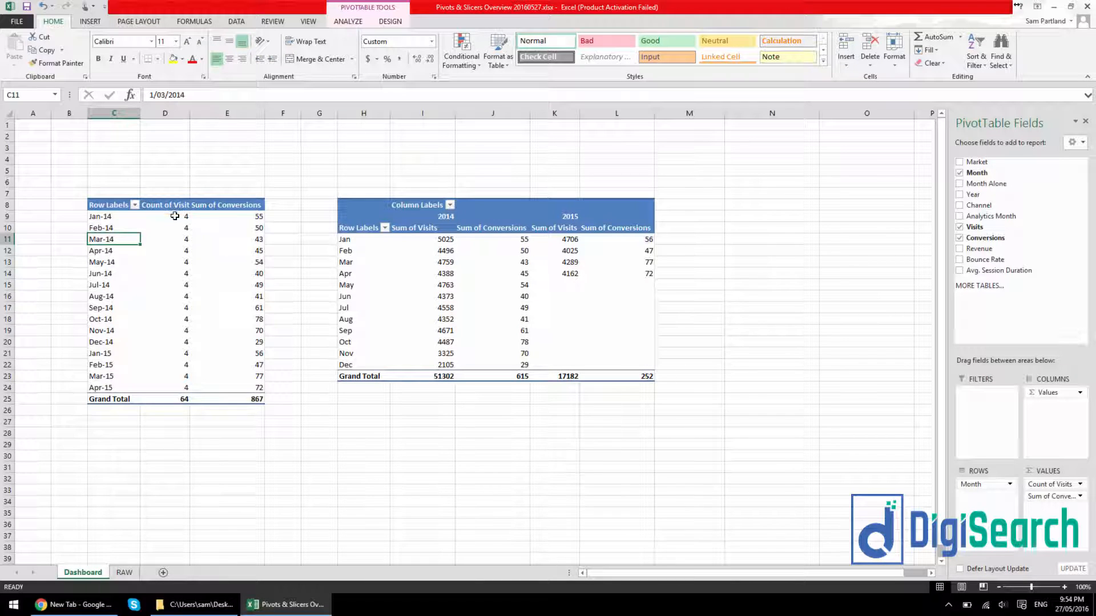
mouse_move(176, 216)
key("ctrl+z")
Format the monthly PivotTable's Visits field as Number with 0 decimal places and a thousands separator
left_click(174, 228)
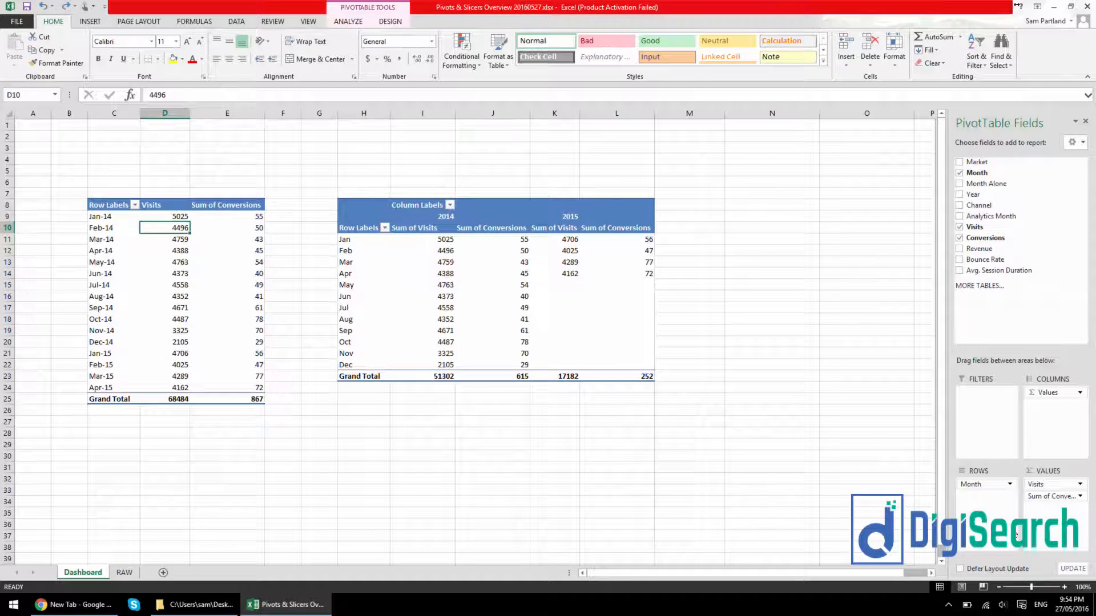
left_click(1050, 485)
left_click(1053, 474)
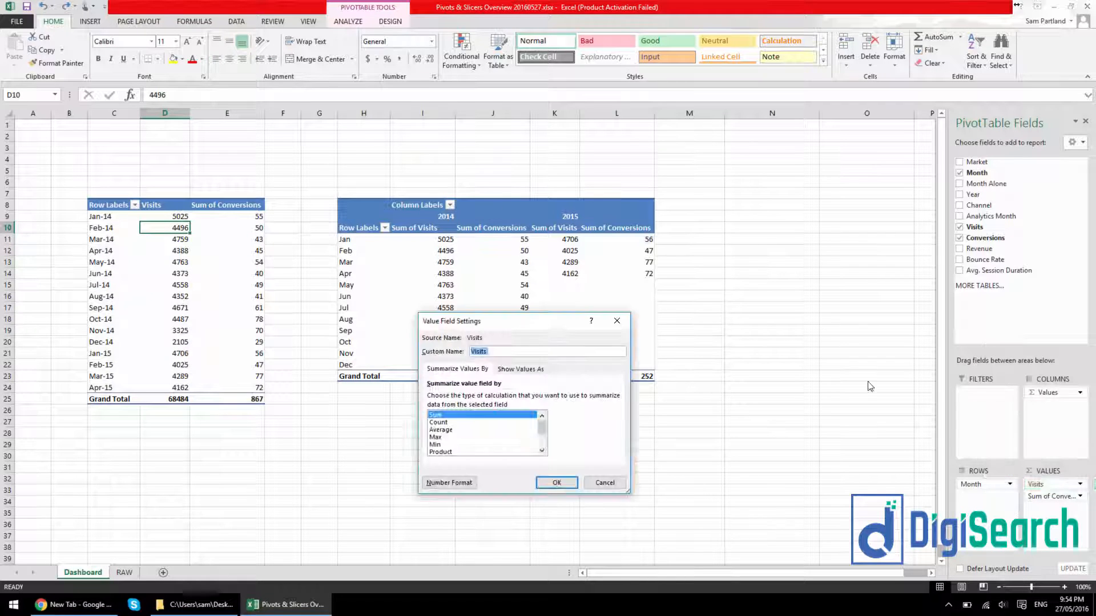
left_click(454, 483)
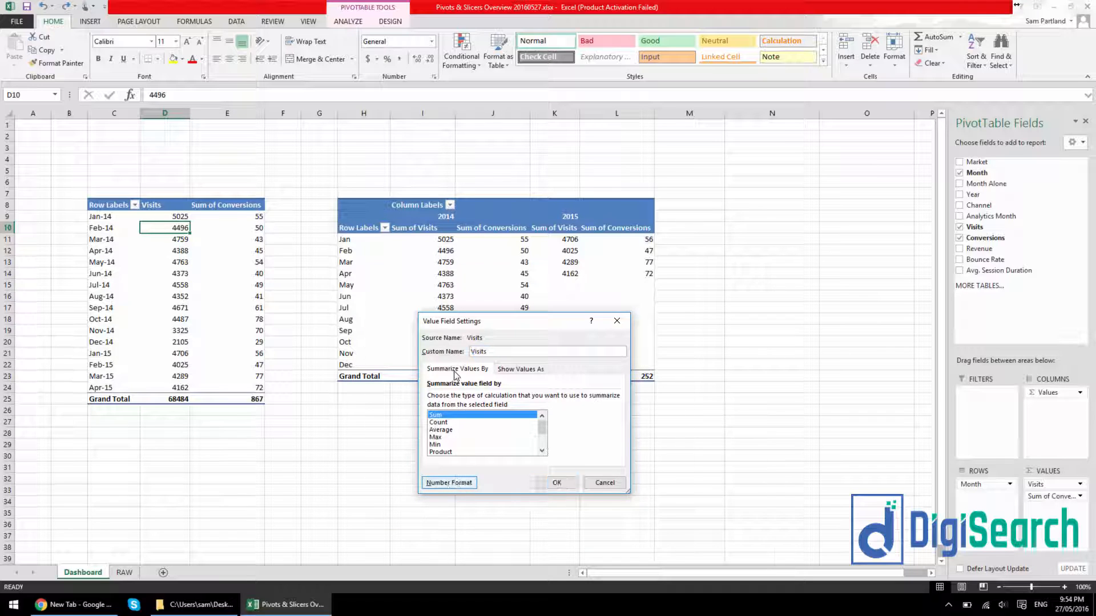
left_click(407, 332)
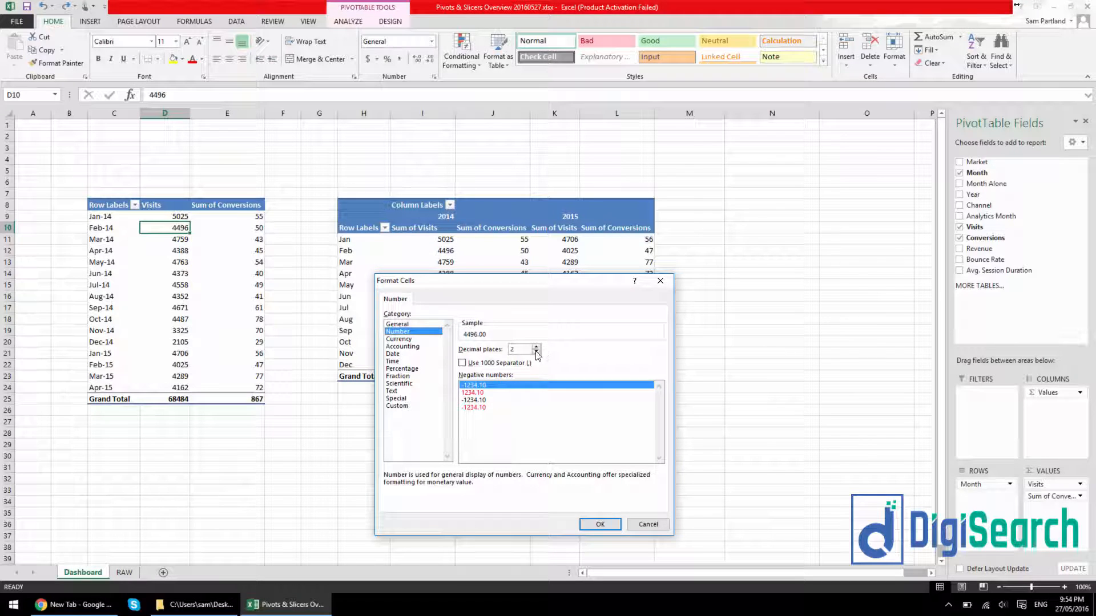
double_click(537, 353)
left_click(483, 369)
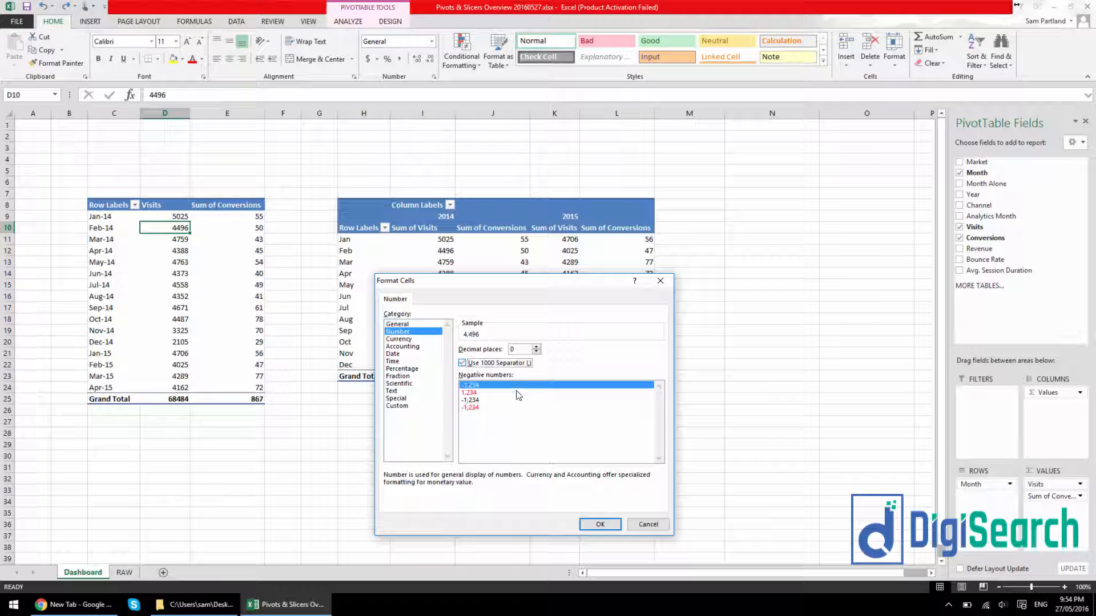
left_click(606, 527)
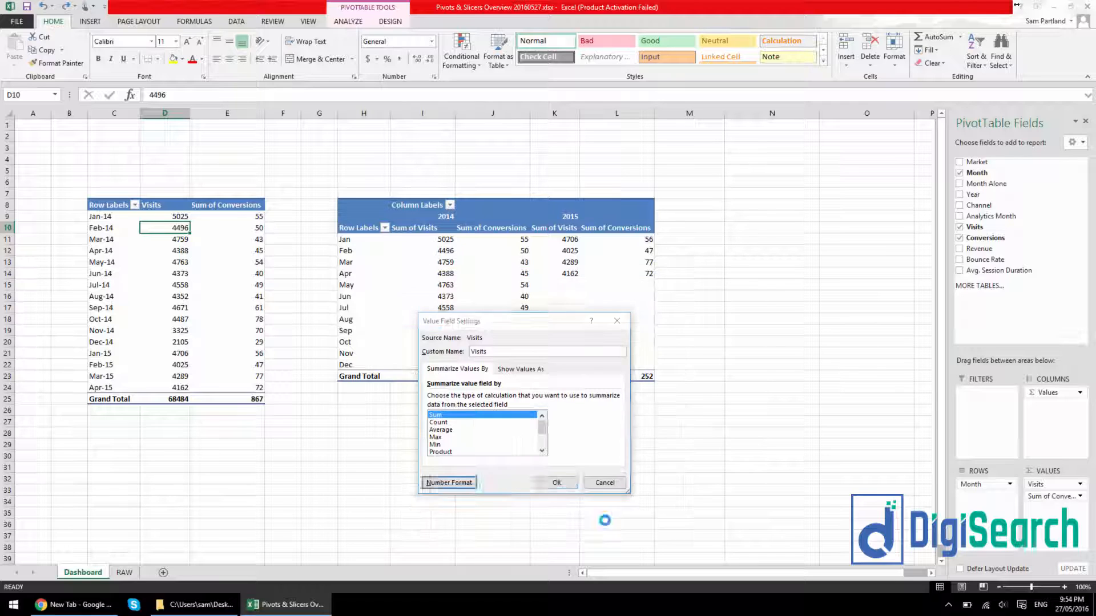
left_click(557, 482)
left_click_drag(179, 216, 179, 399)
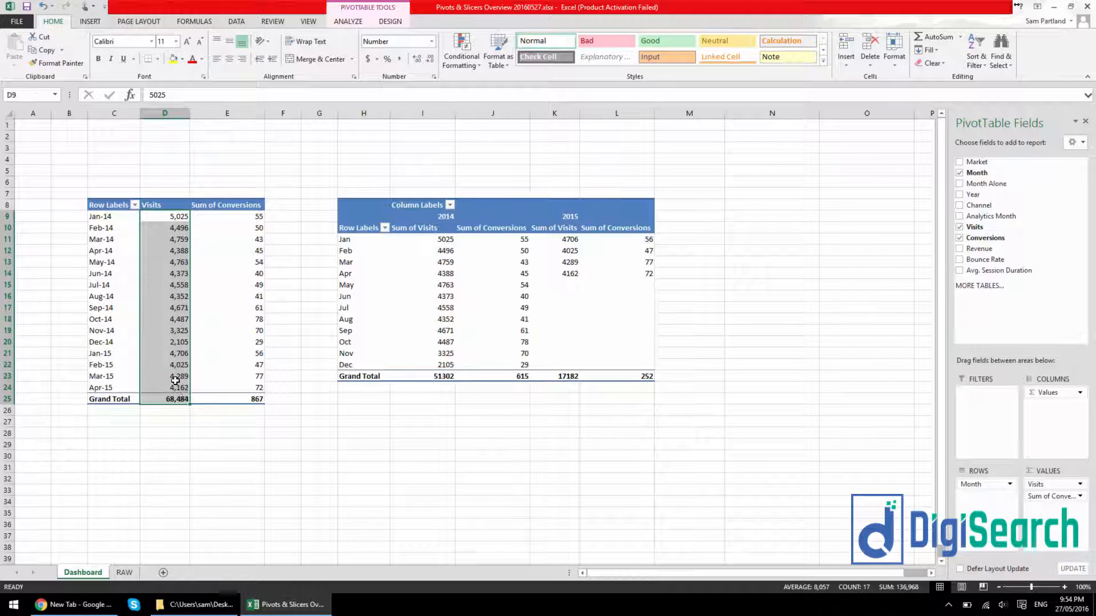
left_click(175, 379)
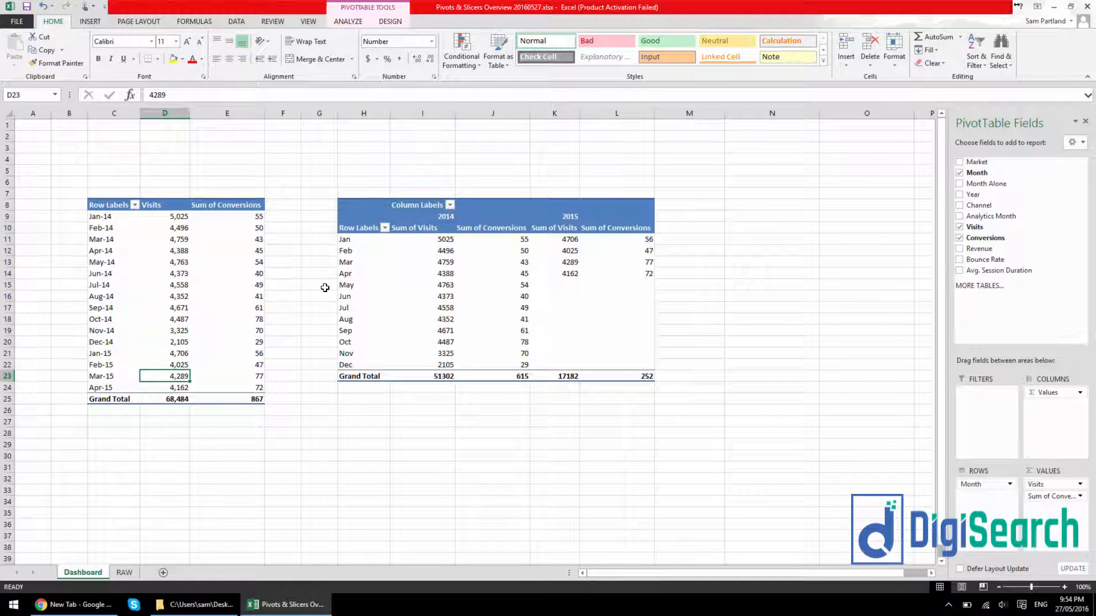
Set the number format of Sum of Visits in the year-comparison PivotTable to Number with 0 decimal places and a thousands separator
left_click(414, 284)
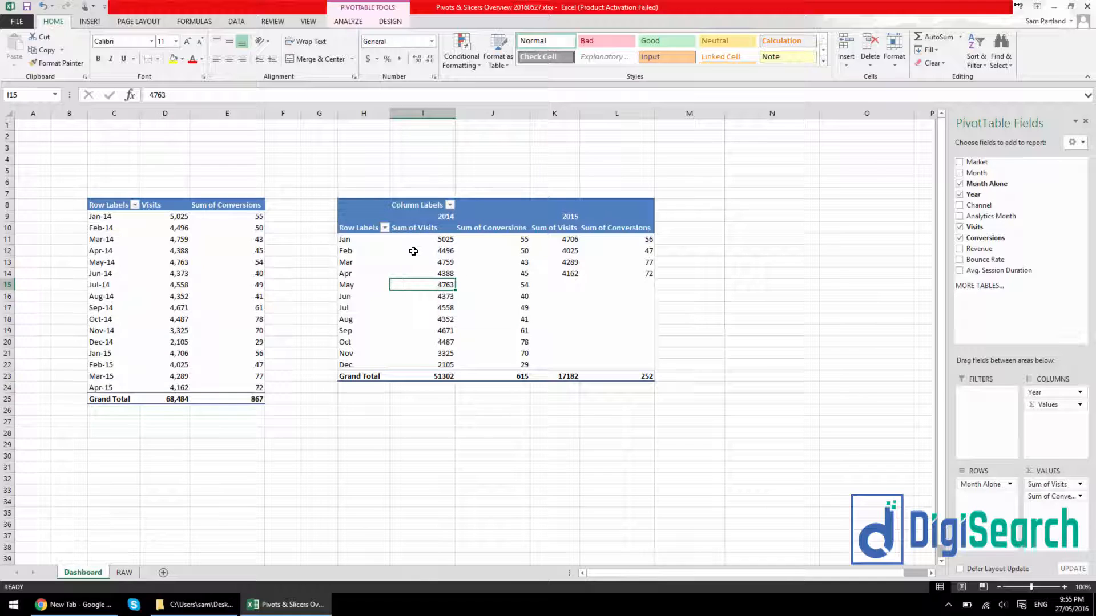
left_click(1050, 484)
left_click(1010, 475)
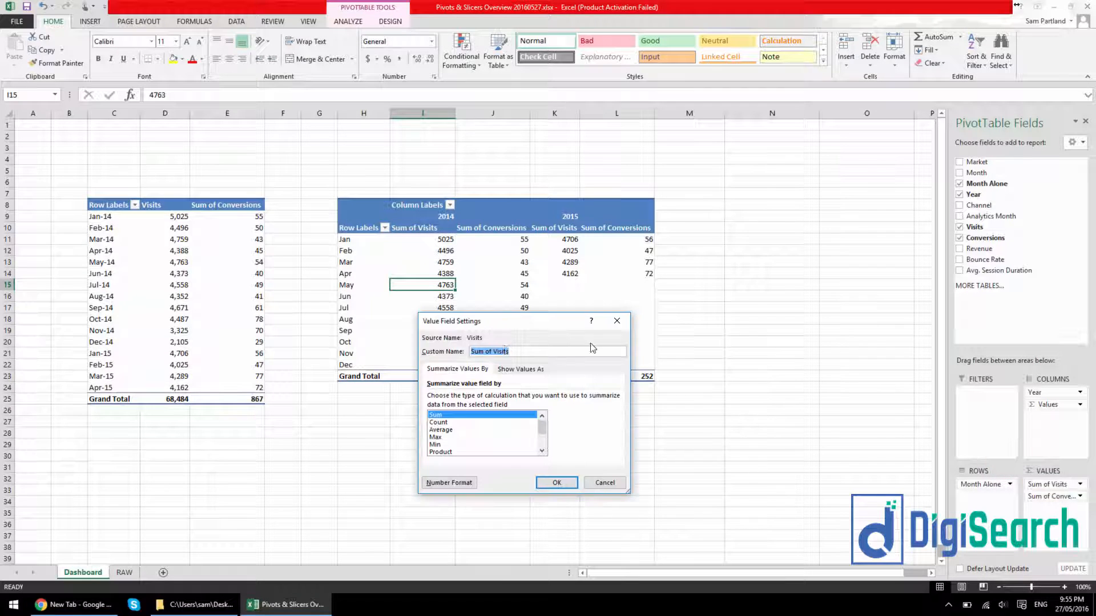
left_click(448, 482)
left_click(398, 331)
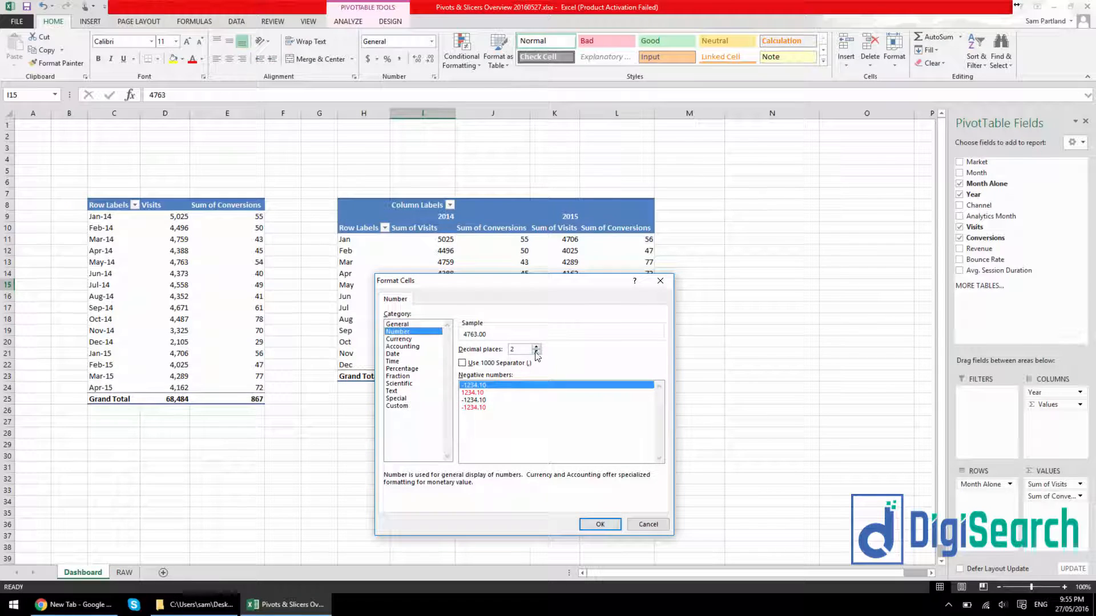
left_click(536, 352)
left_click(537, 352)
left_click(502, 364)
left_click(599, 524)
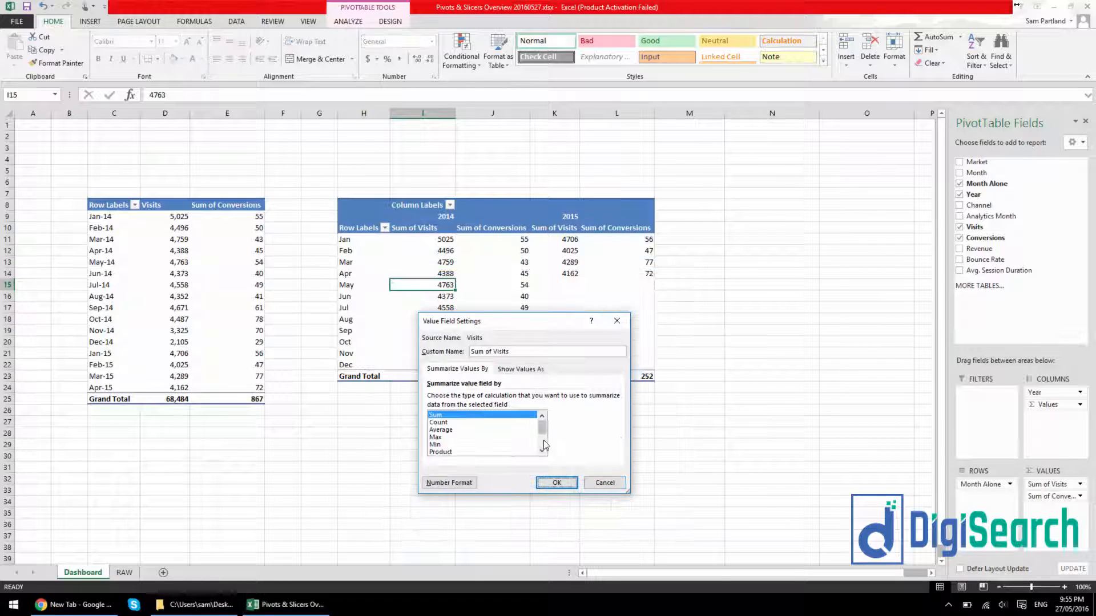
Rename the year-comparison PivotTable's Sum of Visits field as "Visits" with a trailing space and apply the field settings
left_click_drag(495, 352, 469, 352)
key("BackSpace")
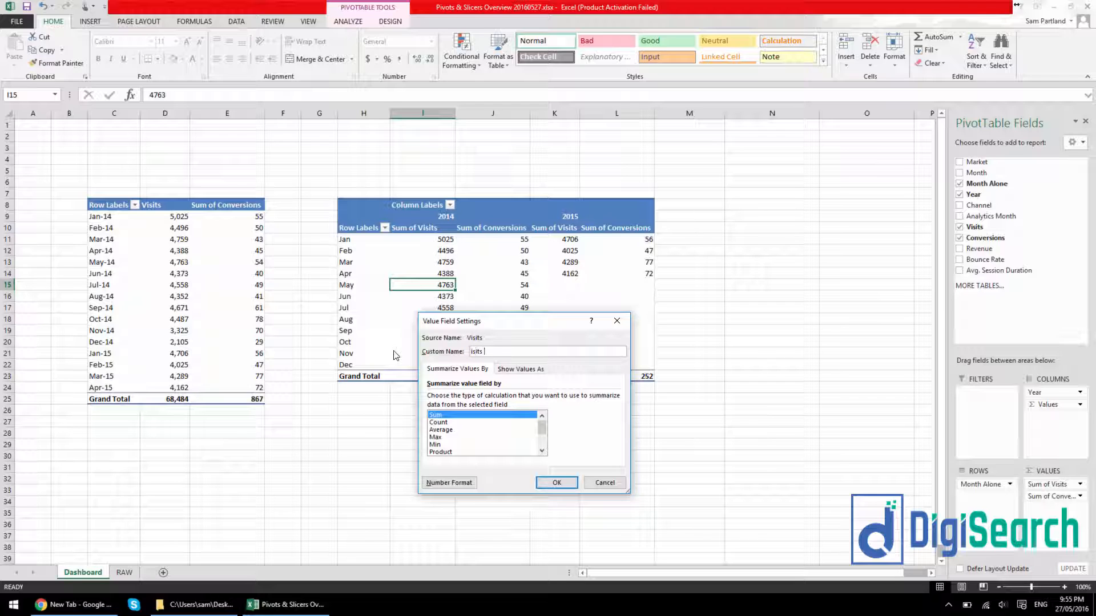
key("Left")
key("Left")
left_click(557, 483)
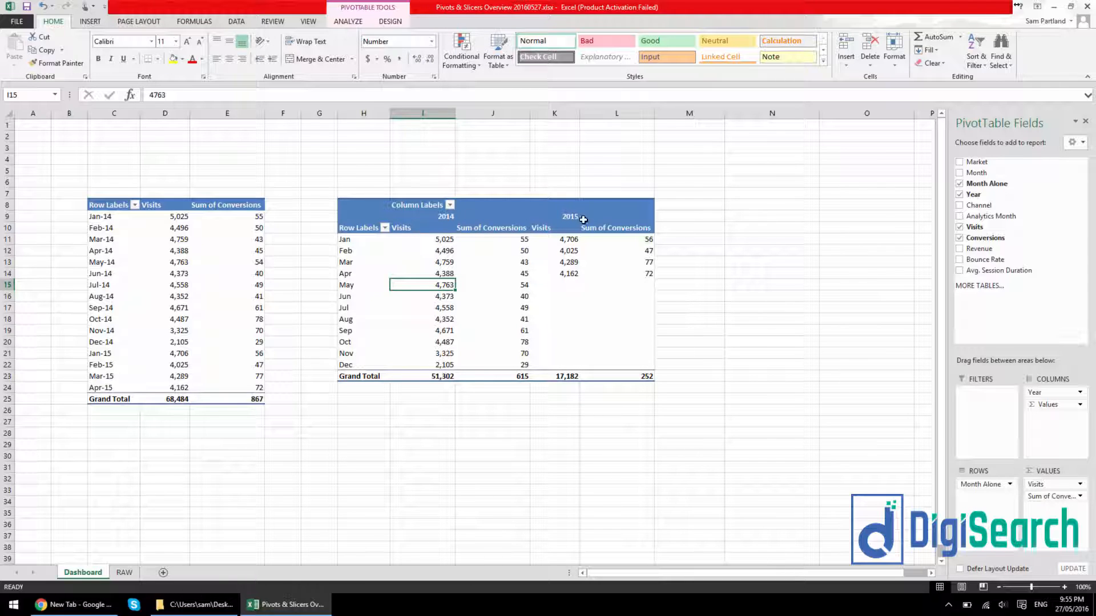
Filter Jan, Feb and Mar out of the year-comparison PivotTable's row labels
left_click(385, 227)
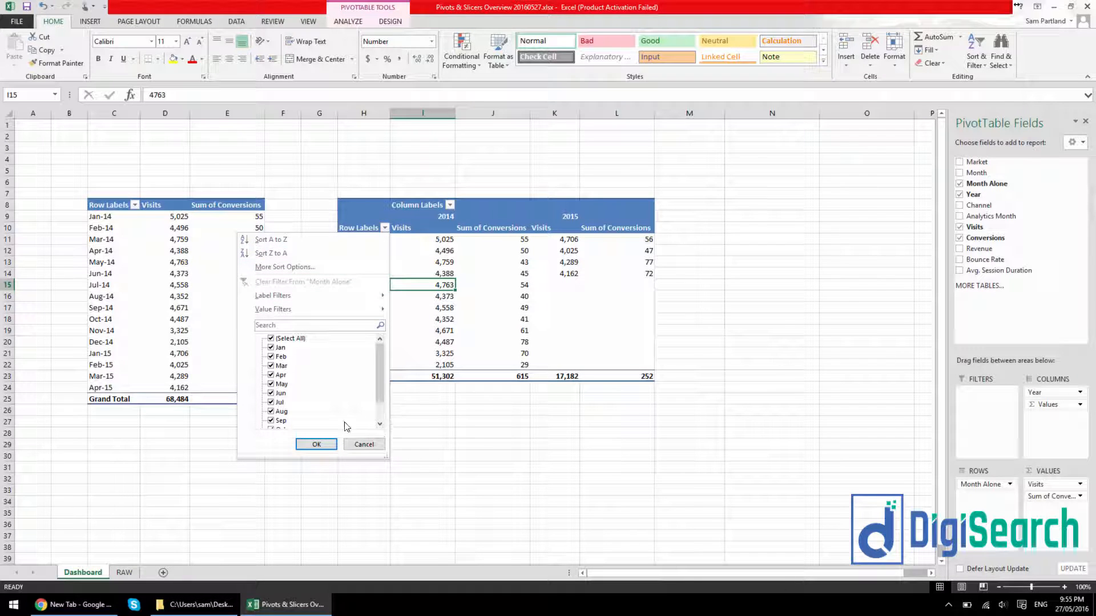
left_click(276, 348)
left_click(276, 357)
left_click(276, 366)
left_click(317, 444)
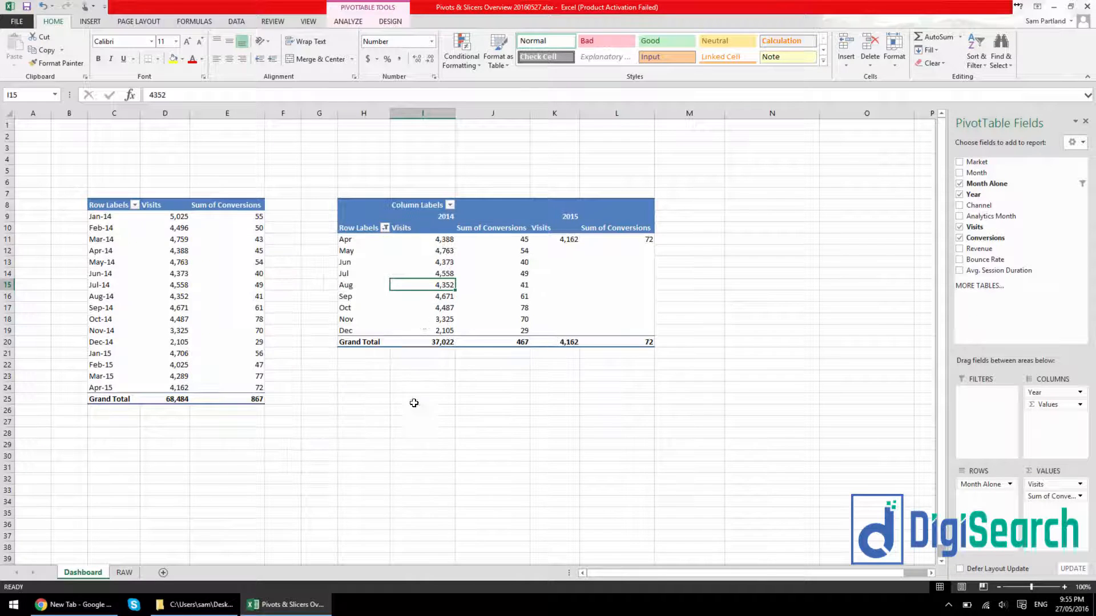
Include Jan, Feb and Mar again in the year-comparison PivotTable's row label filter
left_click(385, 228)
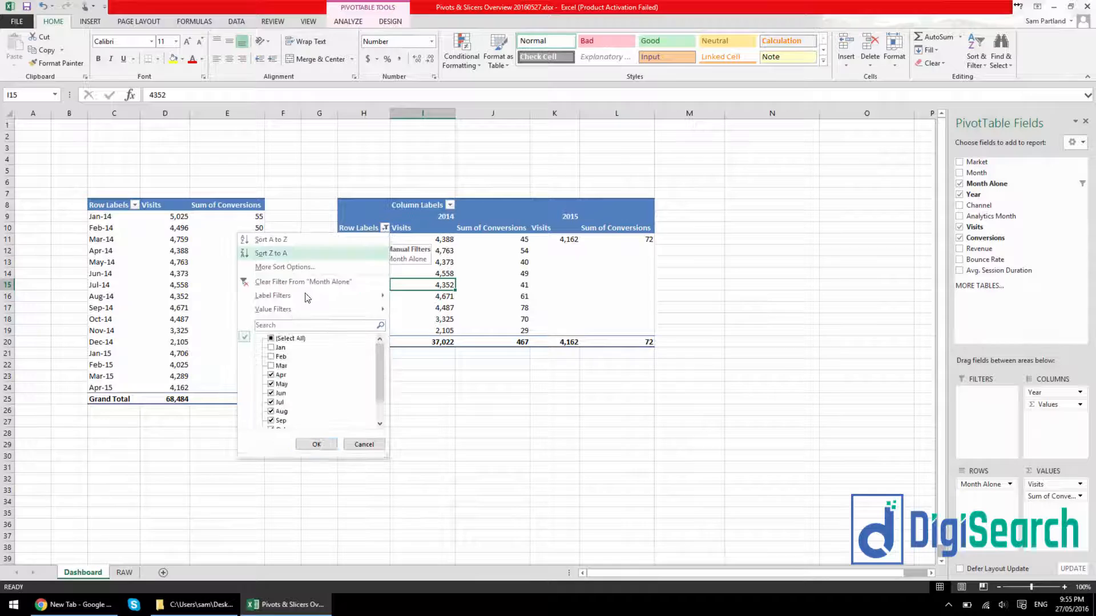
left_click(271, 347)
left_click(271, 356)
left_click(271, 366)
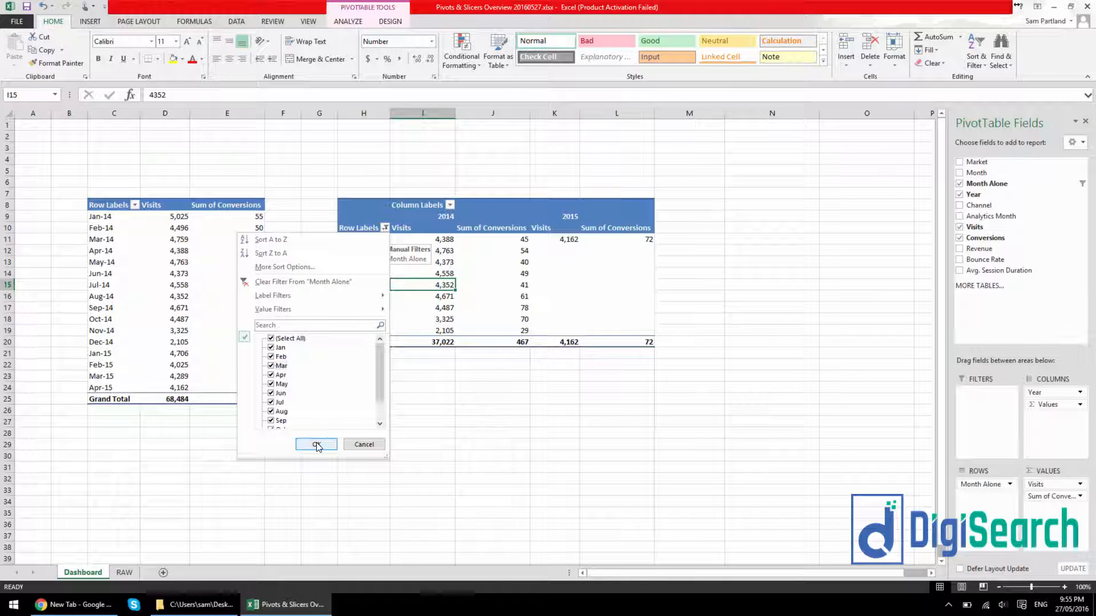
left_click(316, 445)
left_click(423, 410)
Add Month Alone as a report filter on the monthly PivotTable and filter it to Jan
left_click(165, 273)
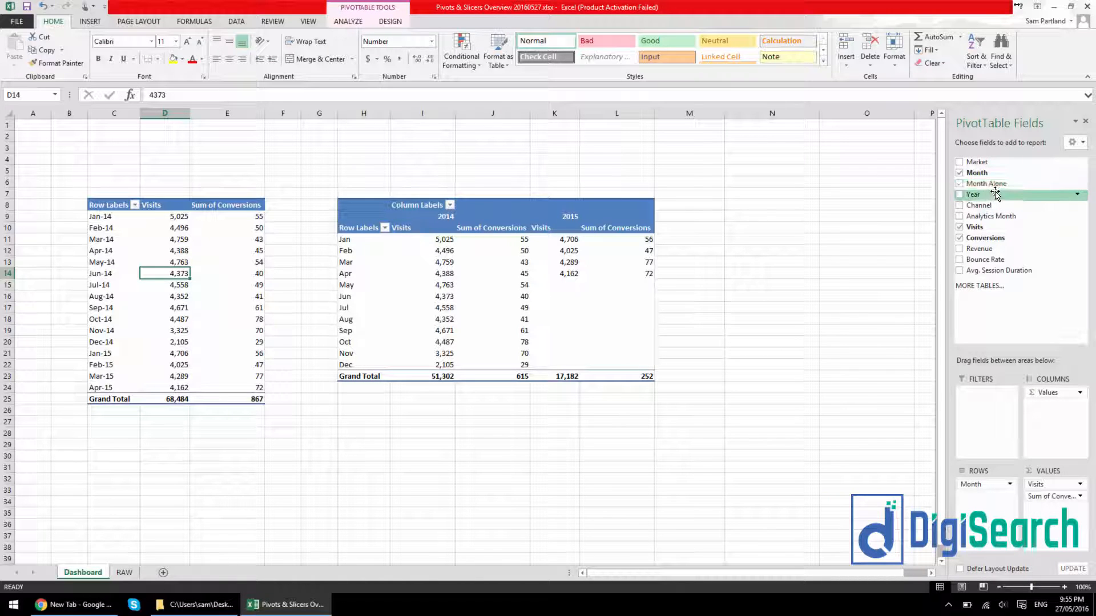
left_click_drag(996, 195, 983, 393)
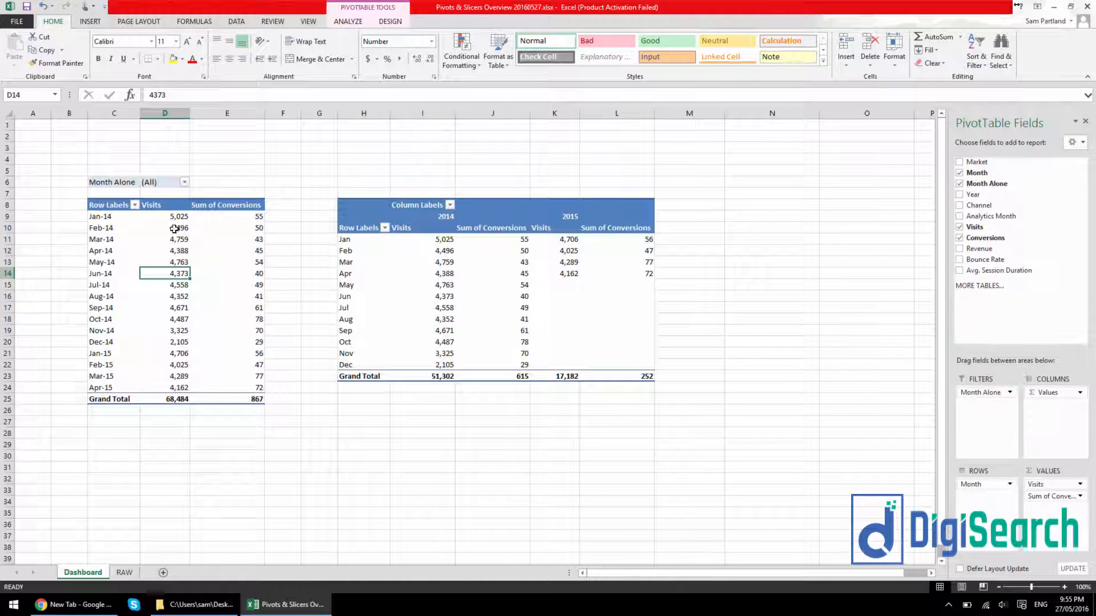
left_click_drag(102, 182, 164, 183)
left_click(163, 182)
left_click(184, 182)
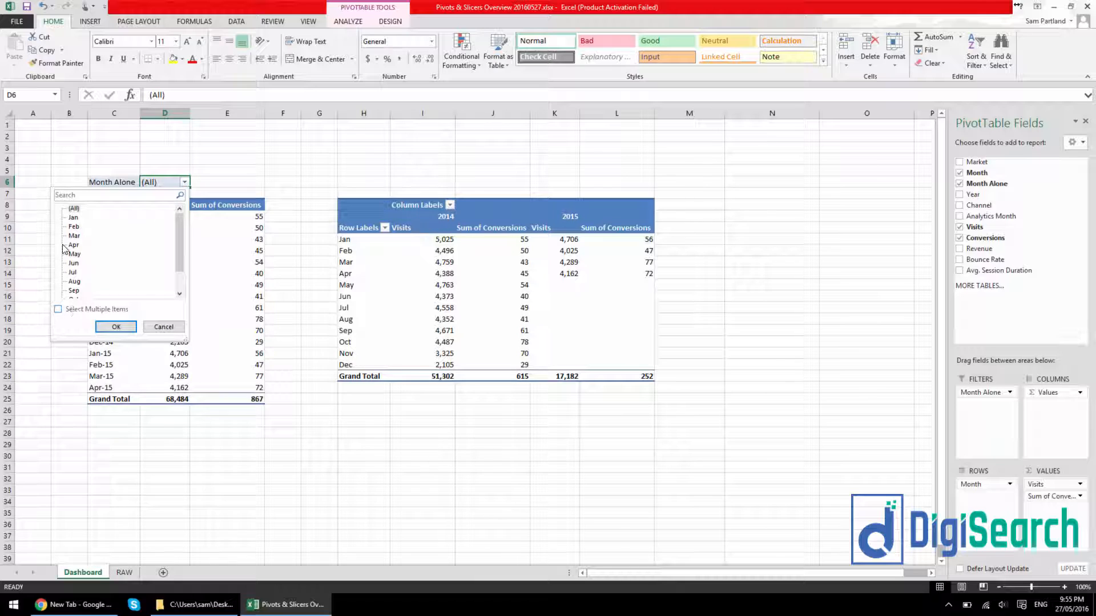
left_click(73, 219)
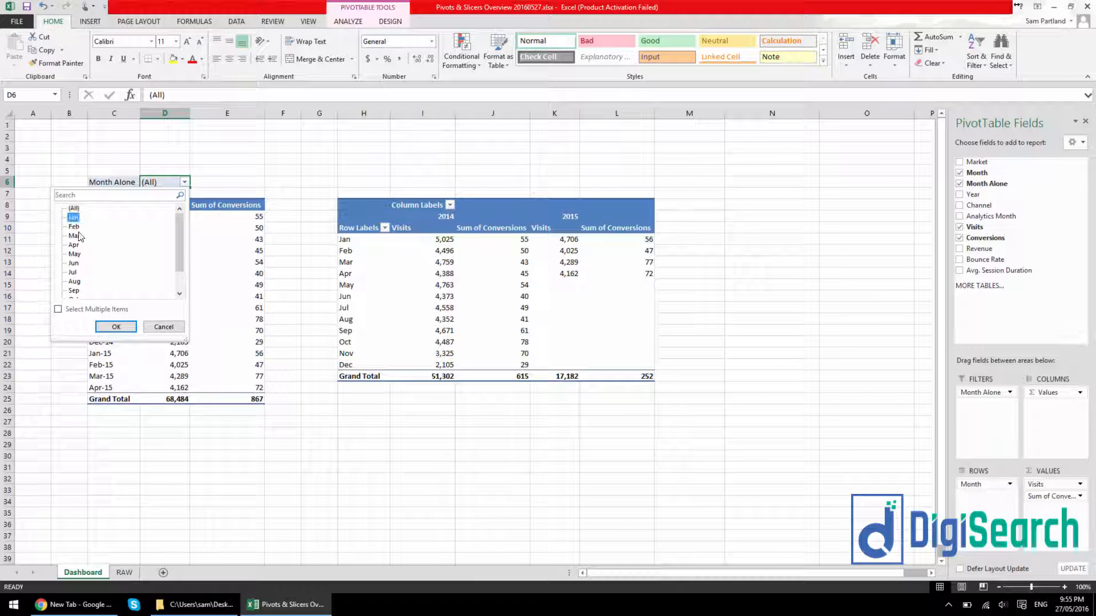
left_click(116, 326)
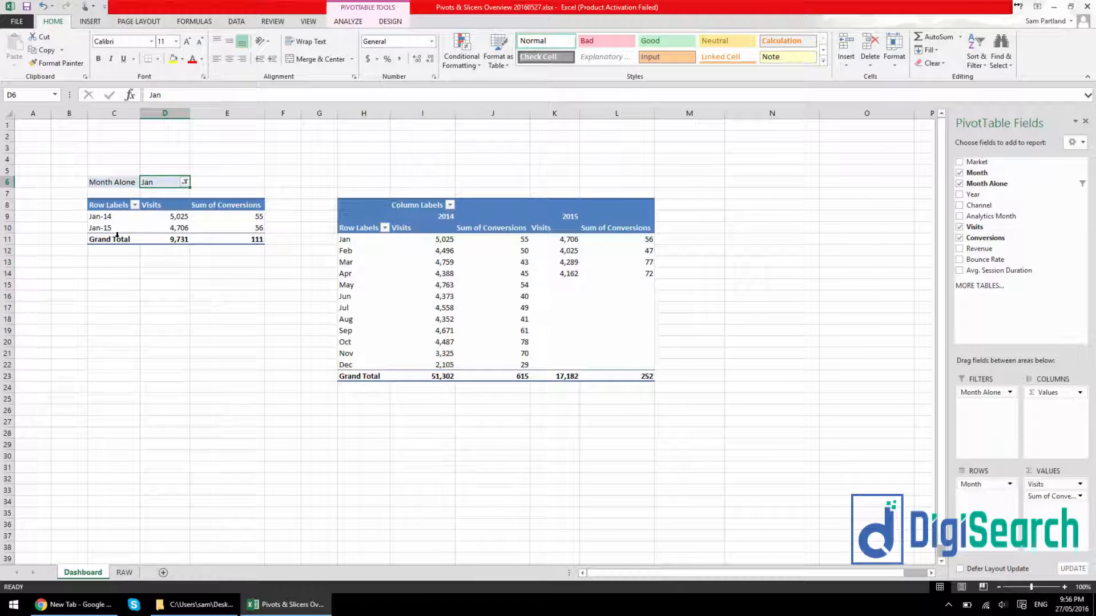
Allow multiple items in the Month Alone report filter and include all months except Apr, May and Jun
left_click(184, 182)
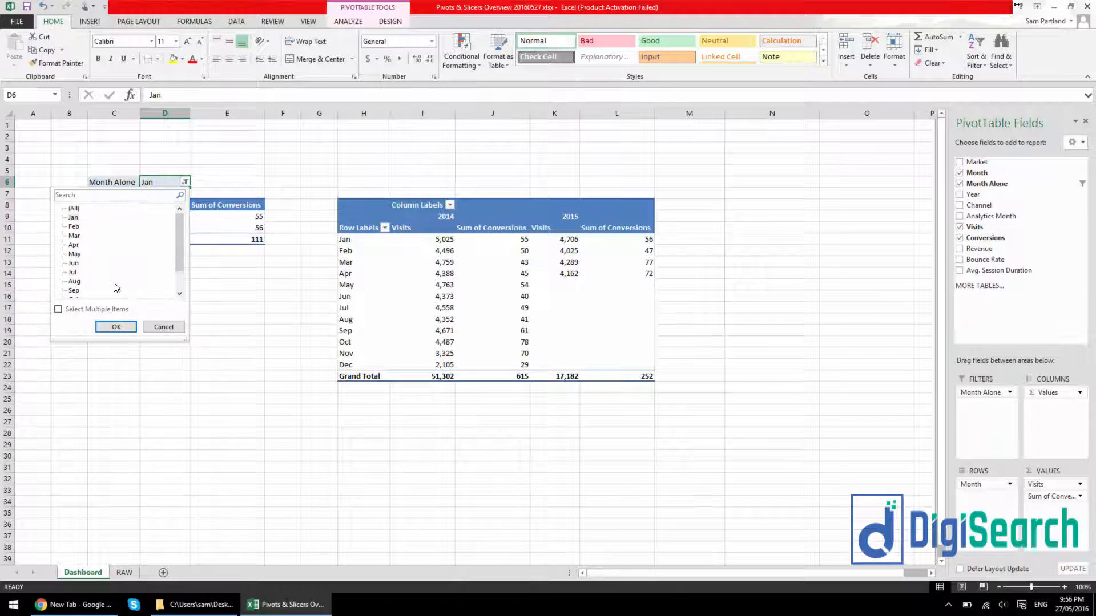
left_click(83, 310)
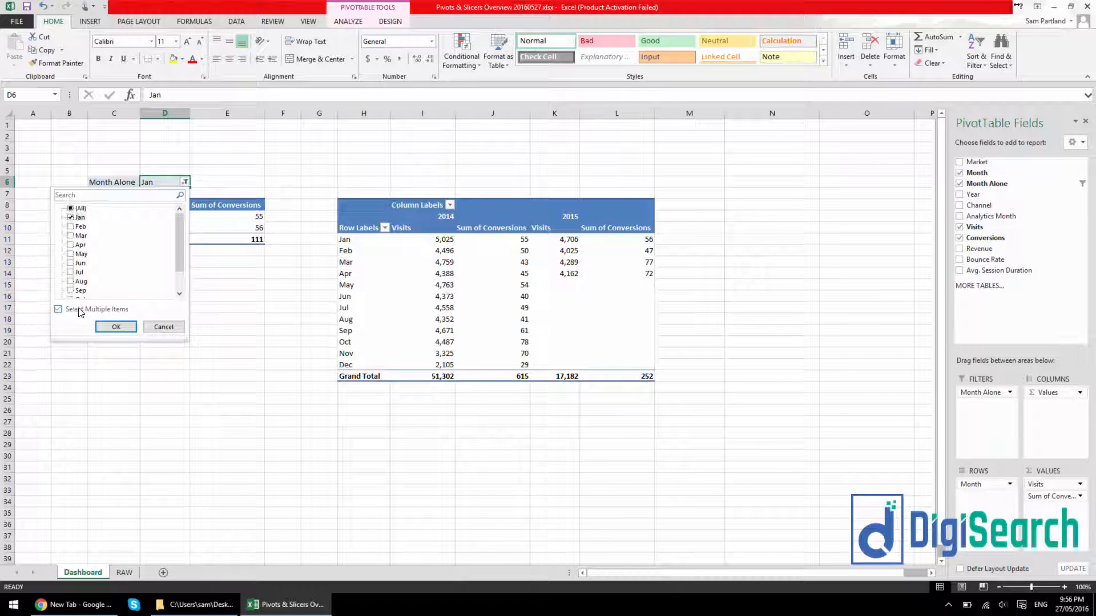
left_click(71, 208)
left_click(71, 245)
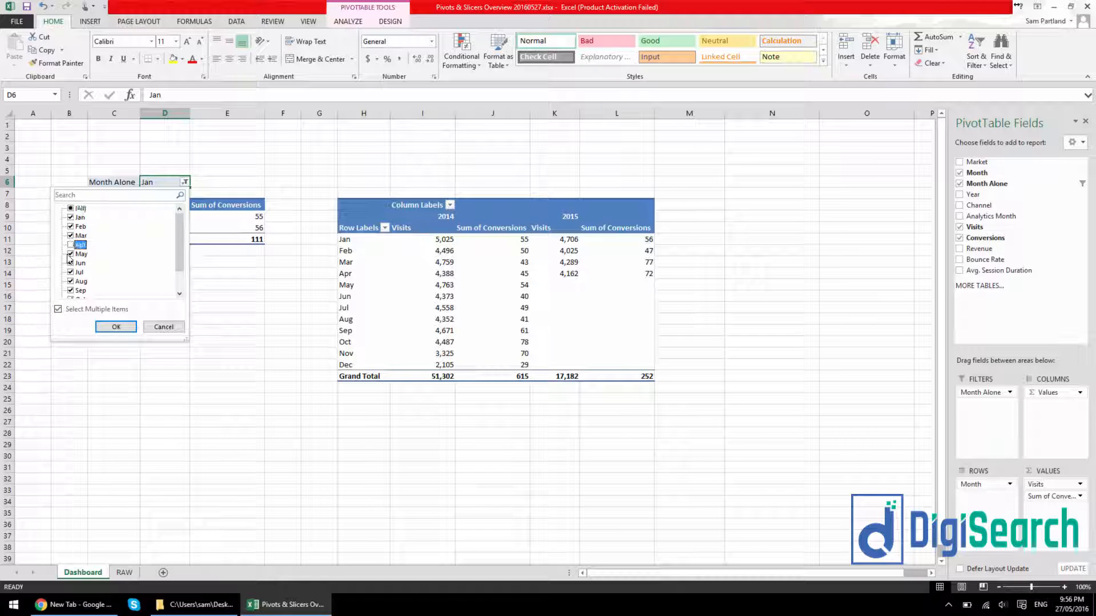
left_click(71, 254)
left_click(71, 263)
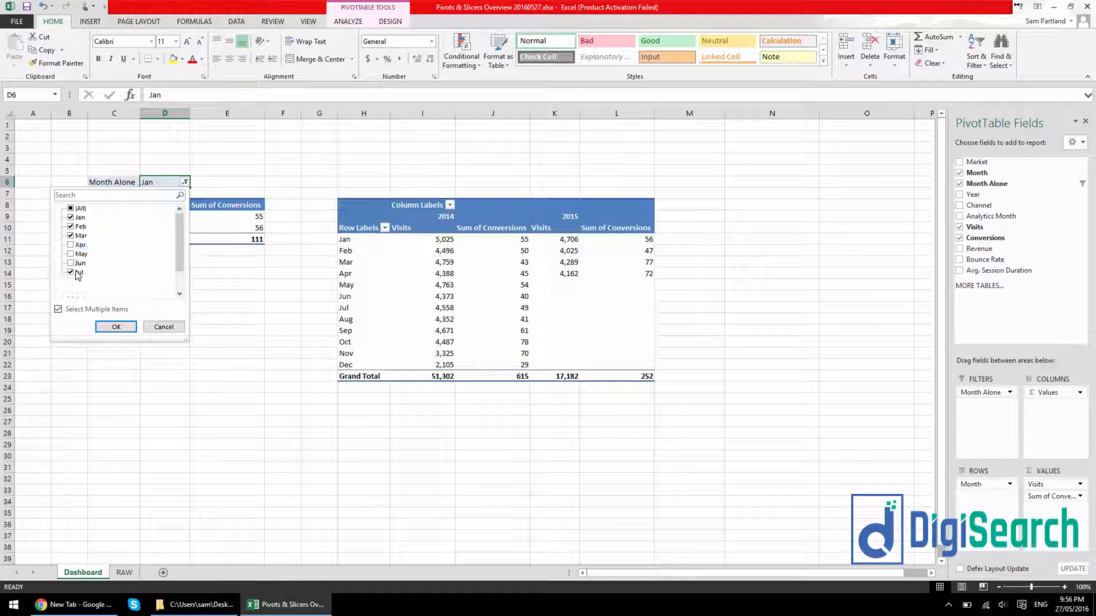
left_click(116, 327)
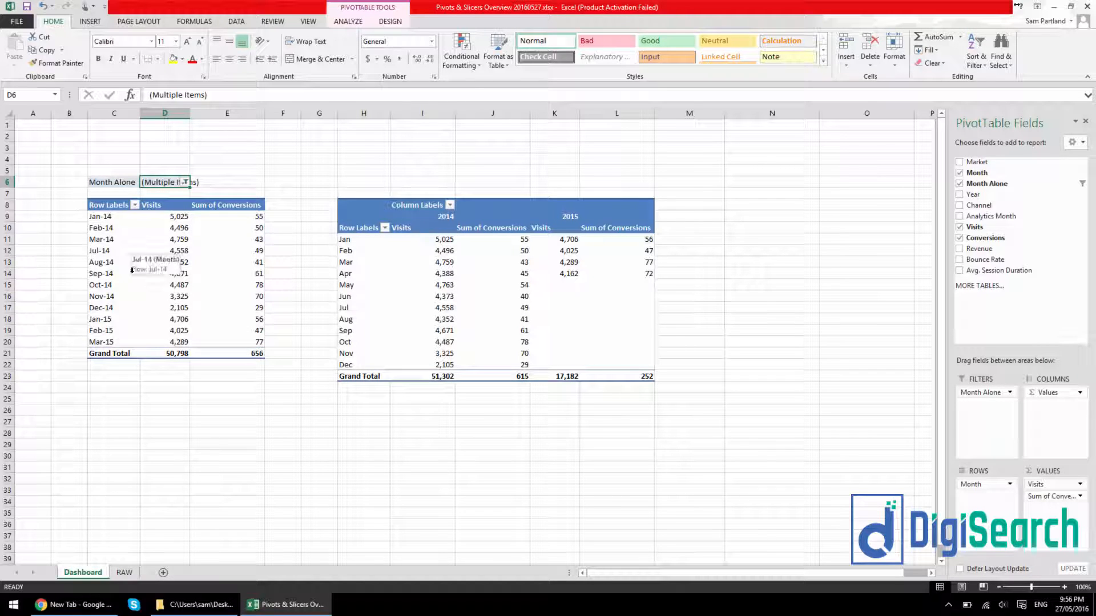
Reset the monthly PivotTable's Month Alone filter to include all months
left_click(186, 182)
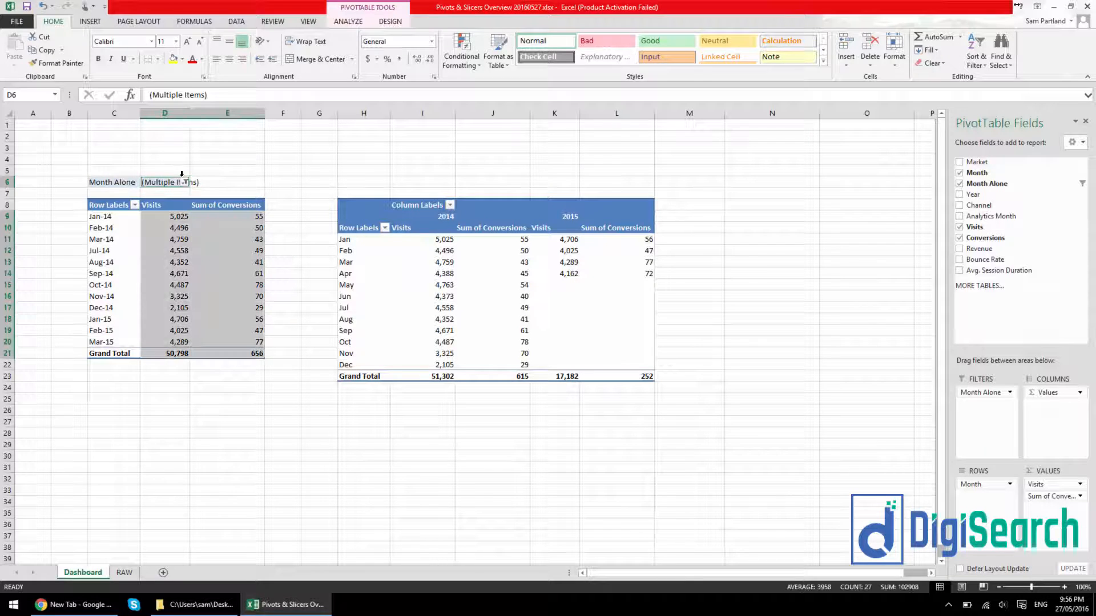
left_click(72, 208)
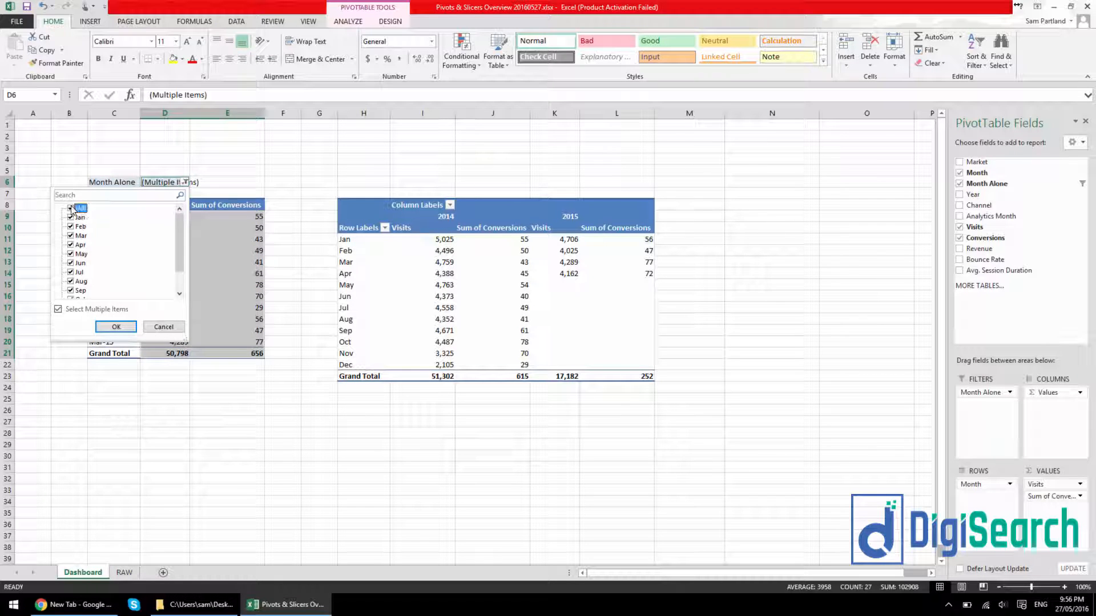
left_click(115, 327)
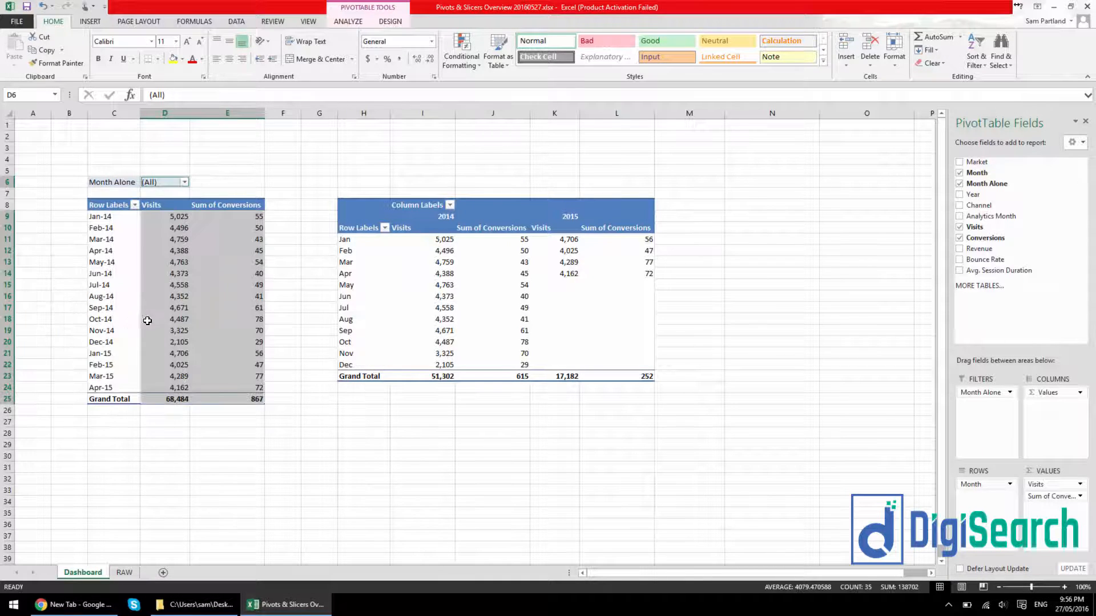
left_click(155, 323)
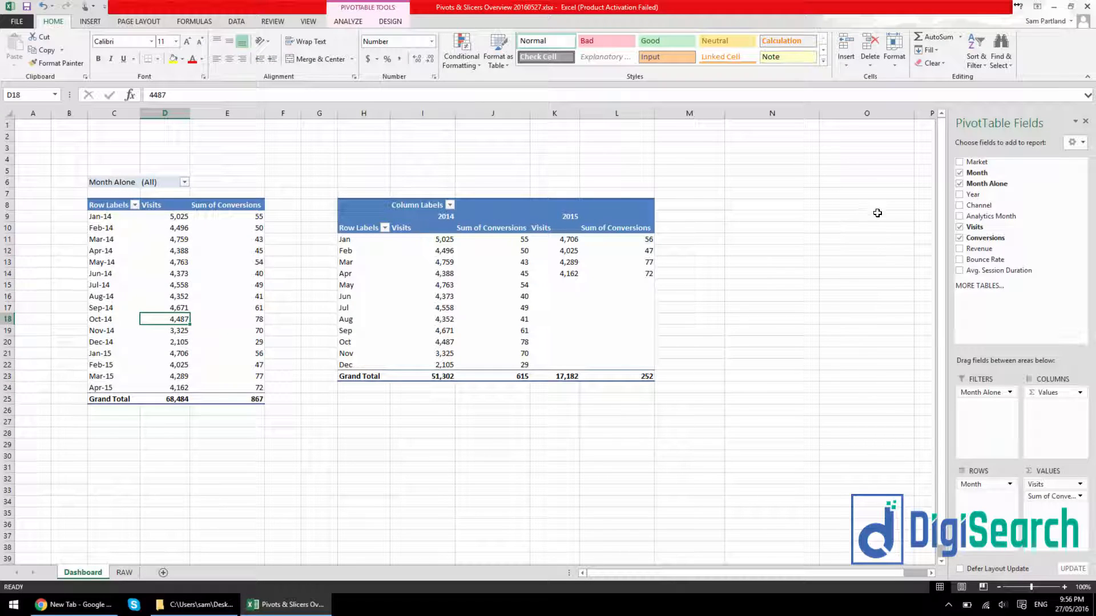
Examine the Jan-14 rows and their channel values in the RAW sheet's source table
left_click(124, 572)
left_click(157, 161)
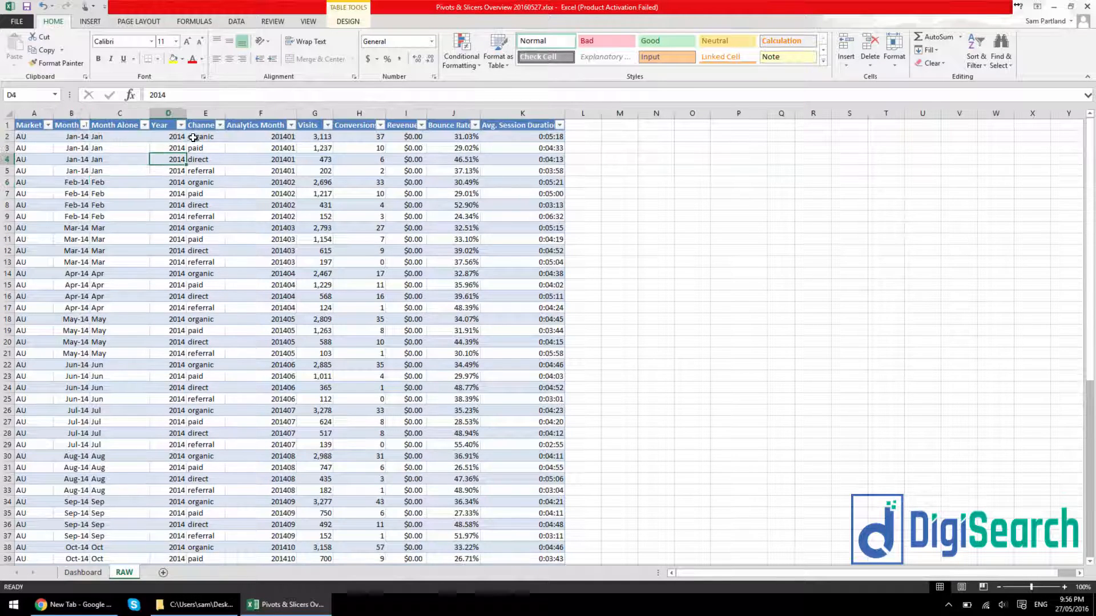
left_click_drag(75, 139, 73, 171)
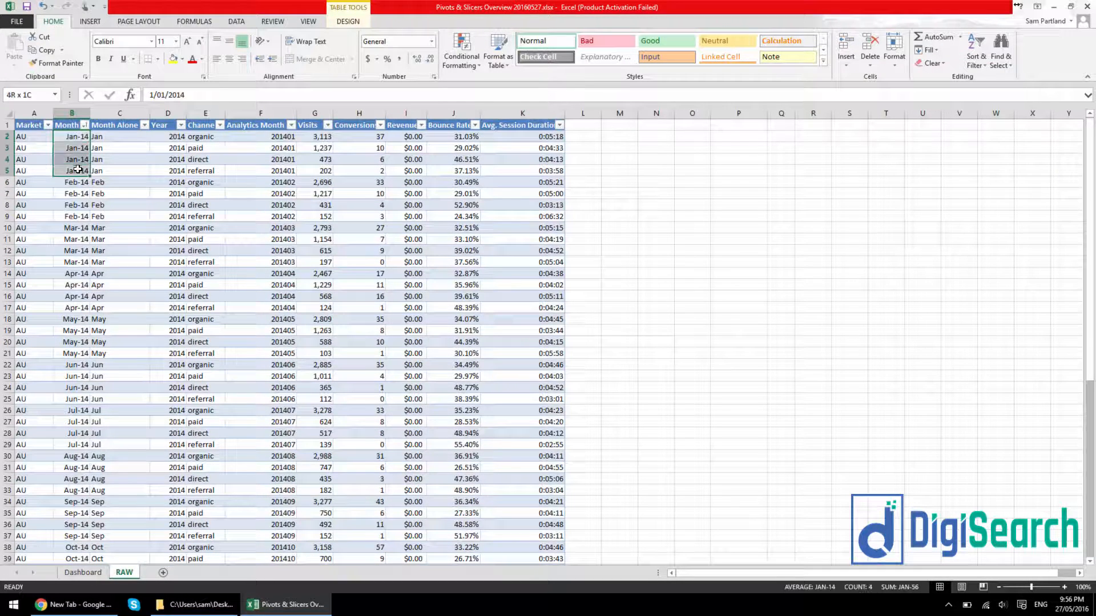
left_click_drag(199, 137, 204, 165)
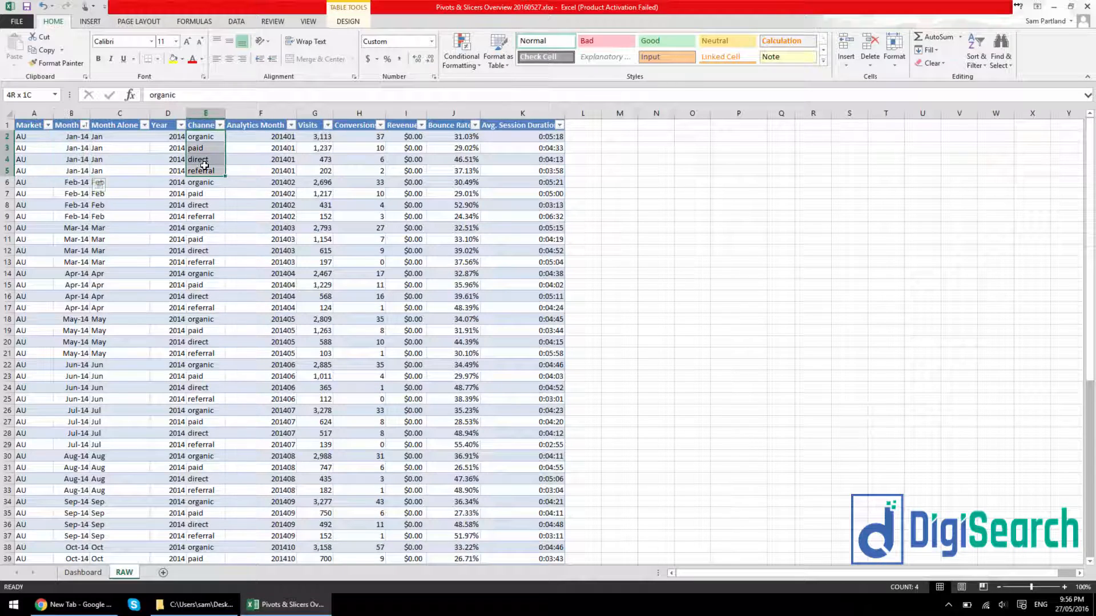
left_click(209, 136)
left_click(206, 148)
left_click(204, 158)
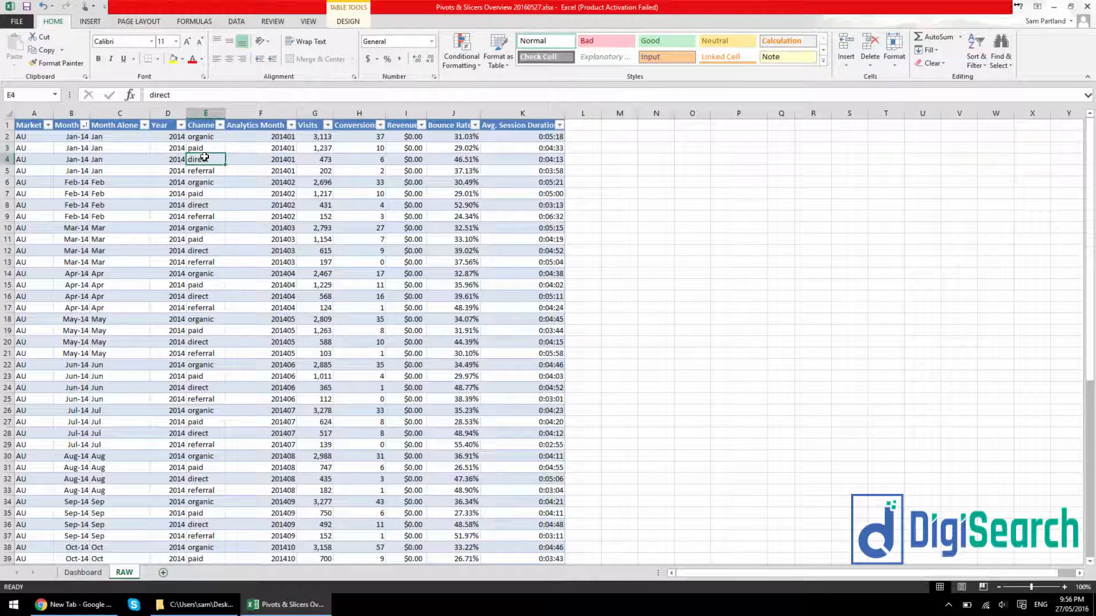
left_click(205, 171)
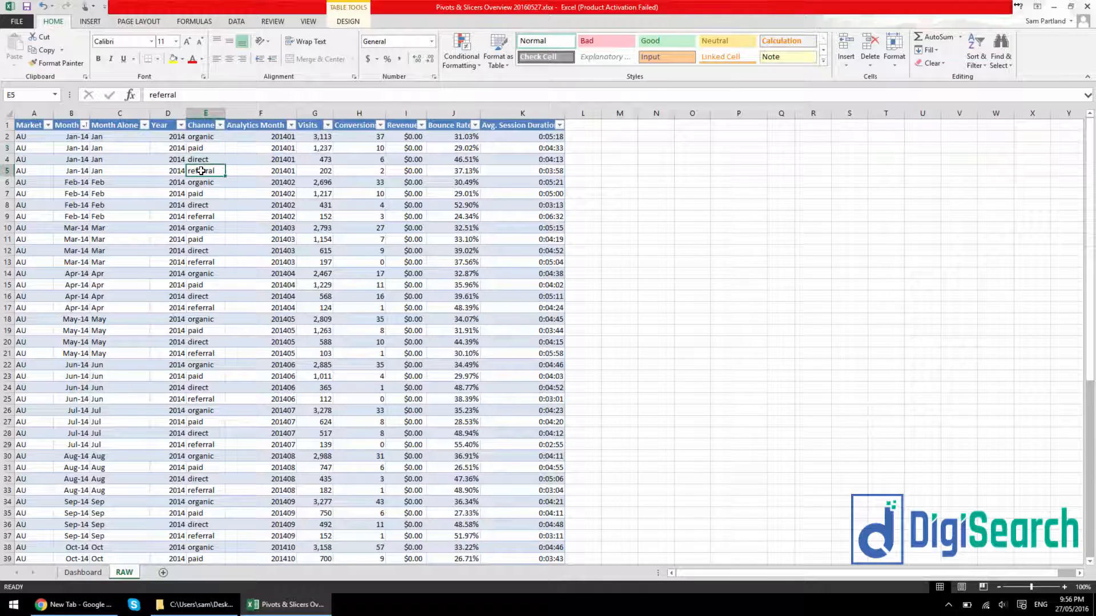
Replace the Month Alone report filter on the Dashboard's monthly PivotTable with Channel, and filter it to direct
left_click(97, 572)
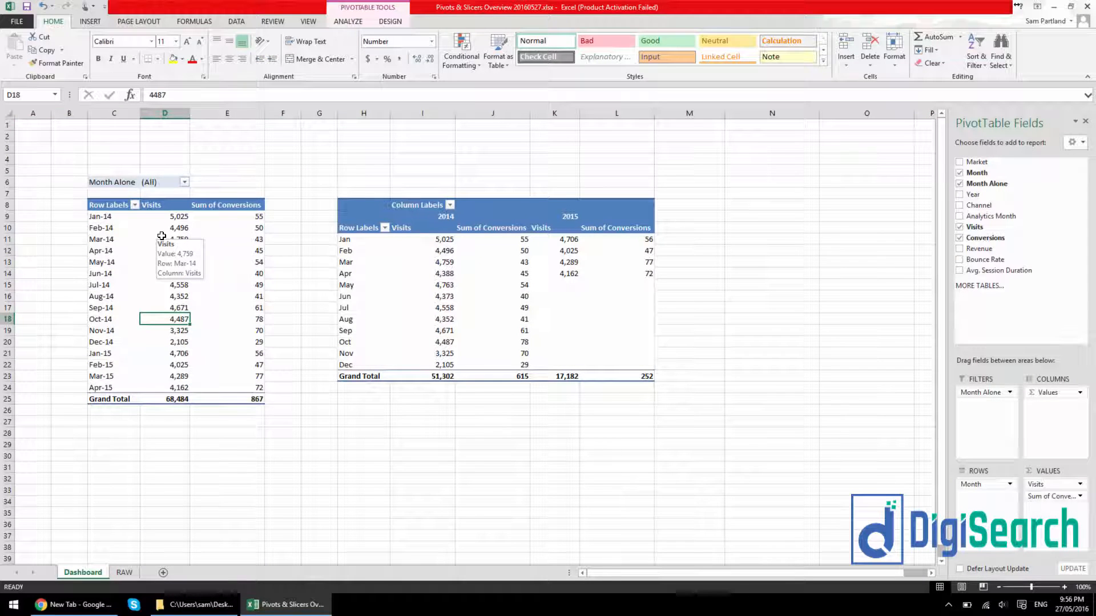
left_click_drag(985, 398, 861, 306)
left_click_drag(978, 206, 985, 399)
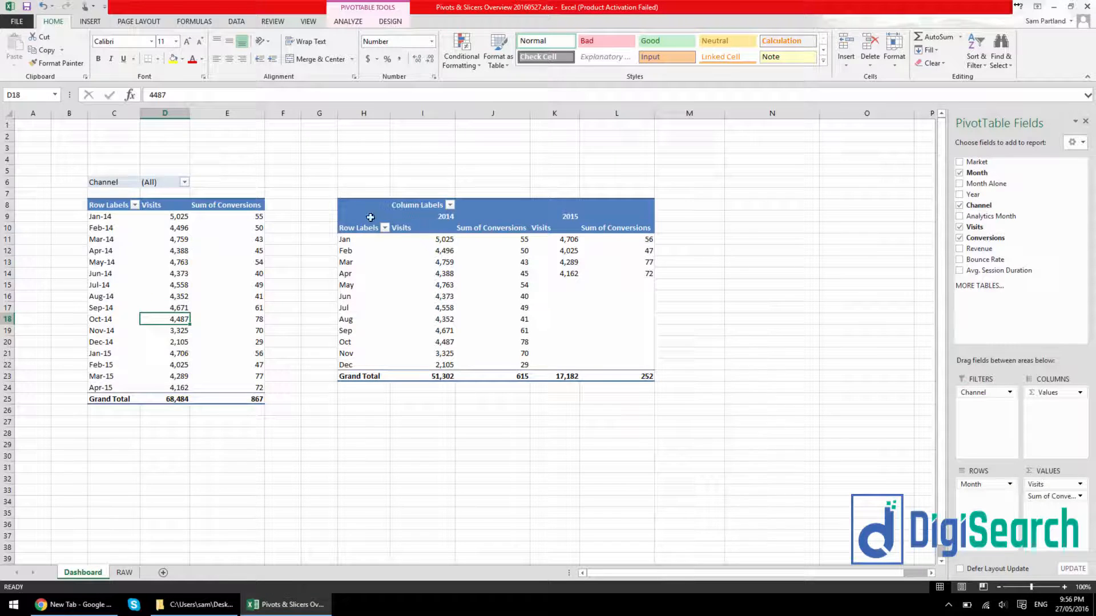
left_click(184, 184)
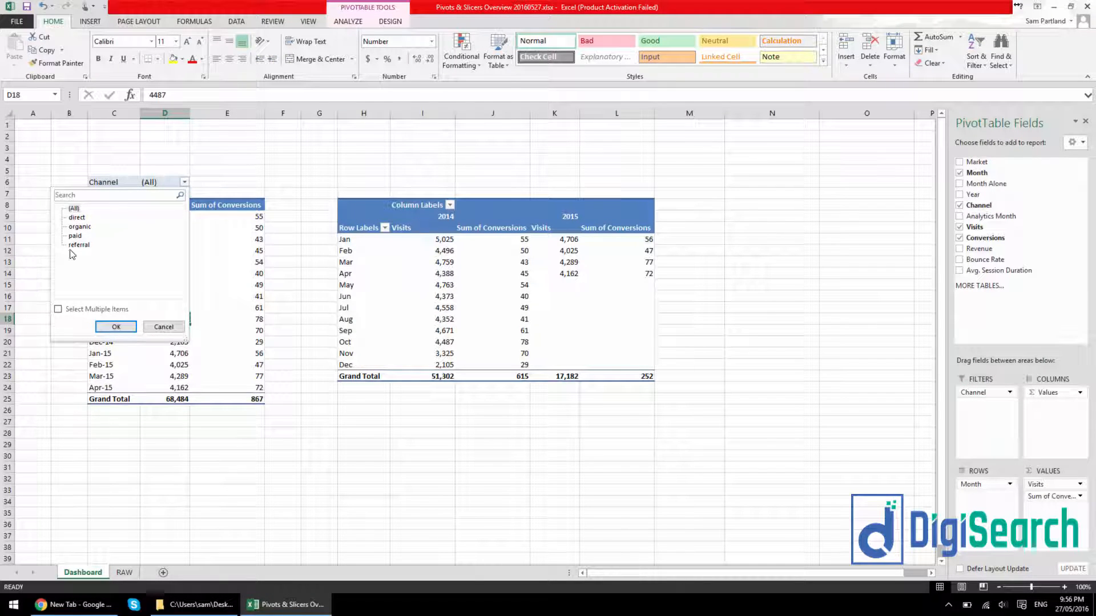
left_click(79, 217)
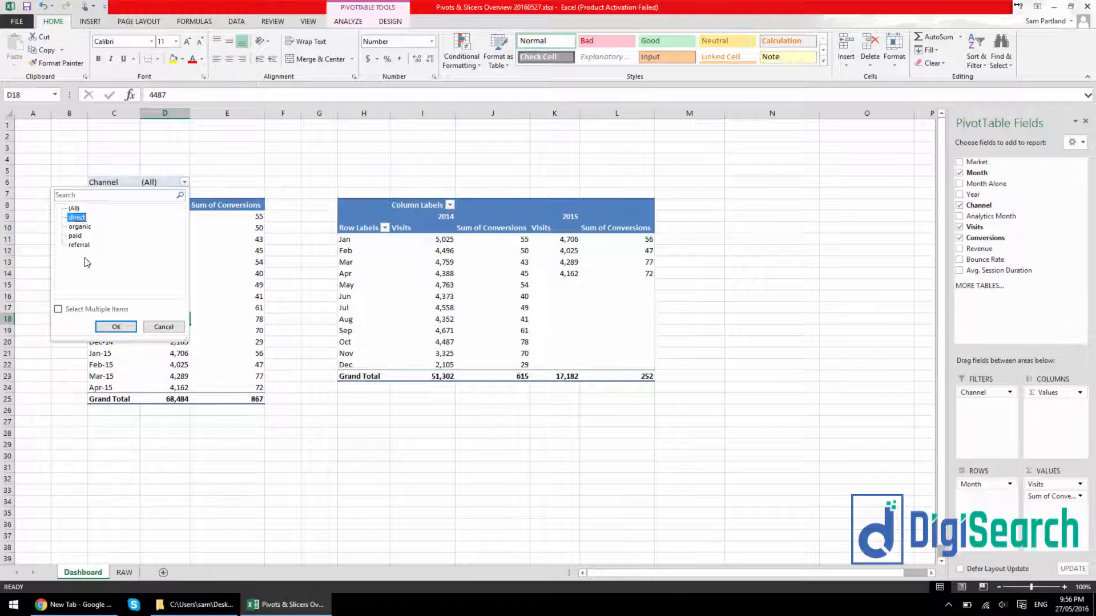
left_click(117, 327)
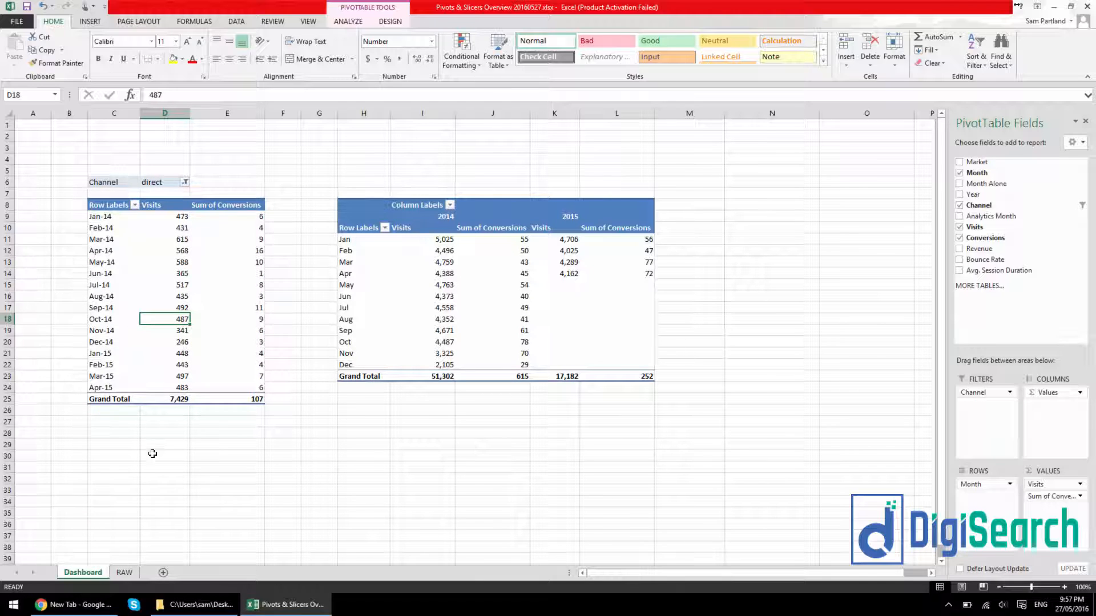
Examine the direct channel rows for Jan-14, Feb-14 and Mar-14 in the RAW sheet
left_click(125, 572)
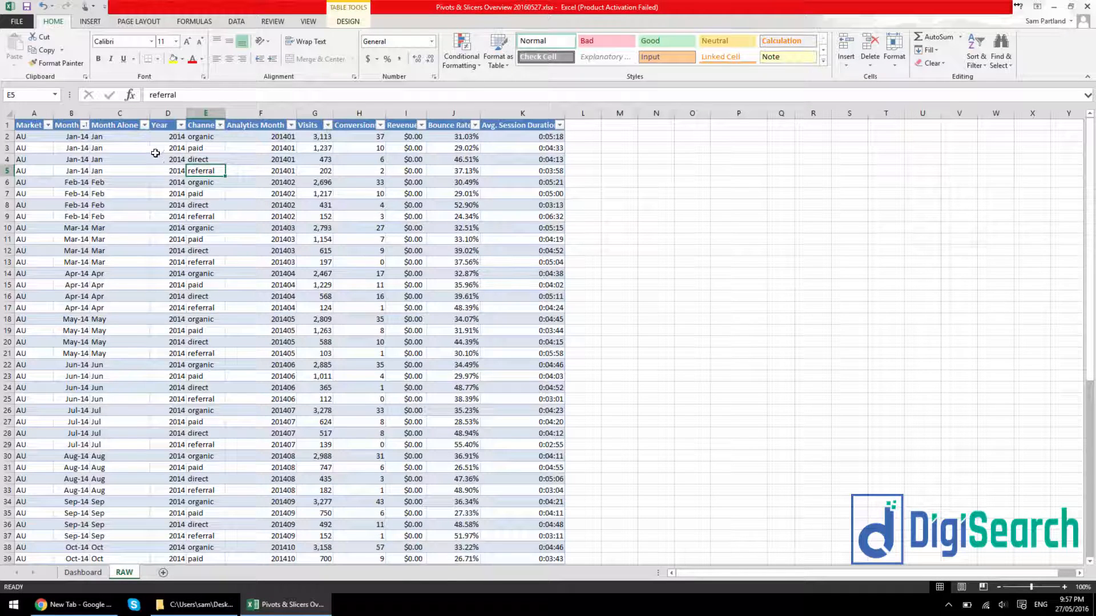
left_click_drag(41, 160, 574, 171)
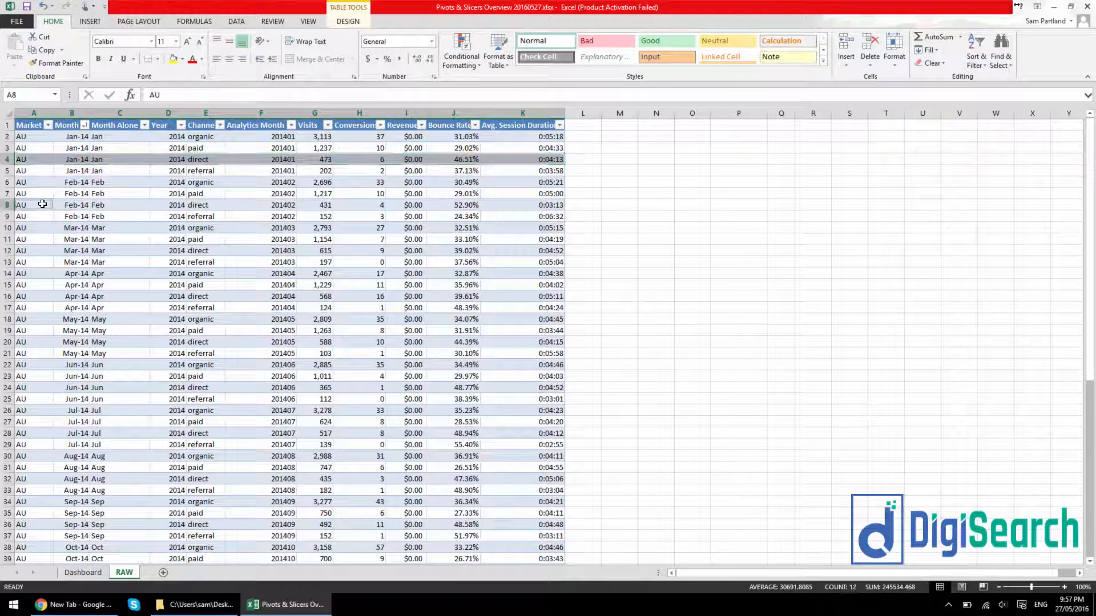
left_click_drag(51, 203, 528, 200)
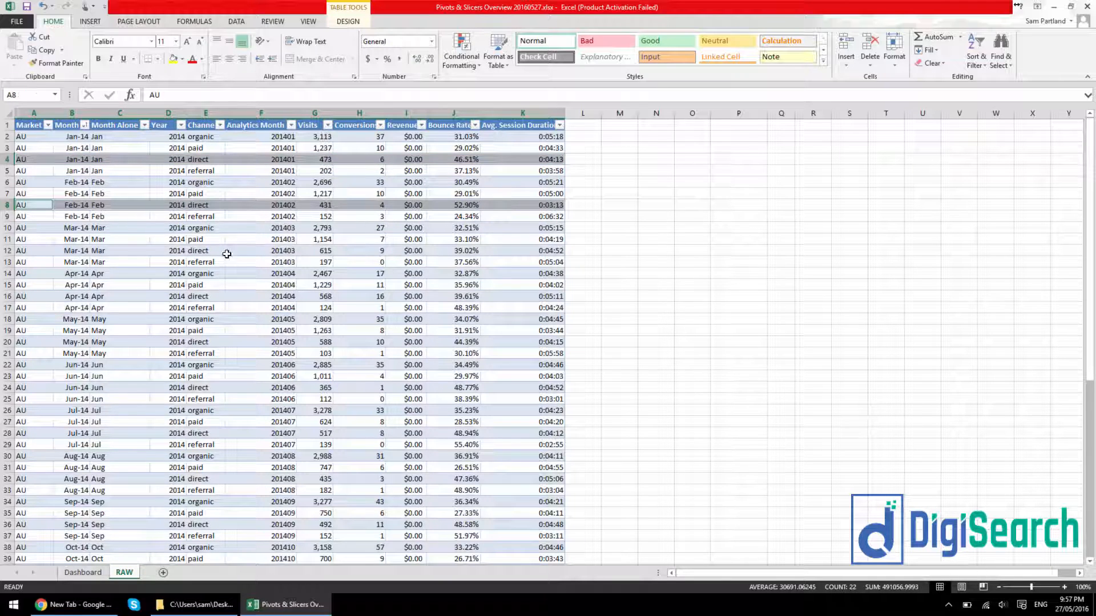
left_click_drag(20, 250, 495, 245)
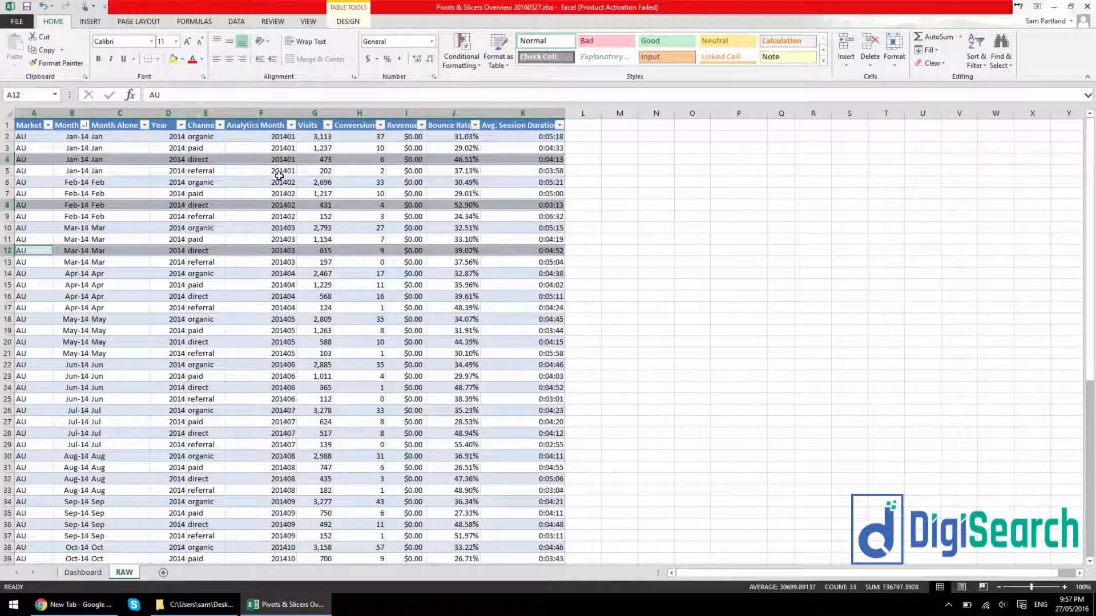
left_click(219, 203)
Return to the Dashboard sheet and set the monthly PivotTable's Channel filter to organic
left_click(86, 572)
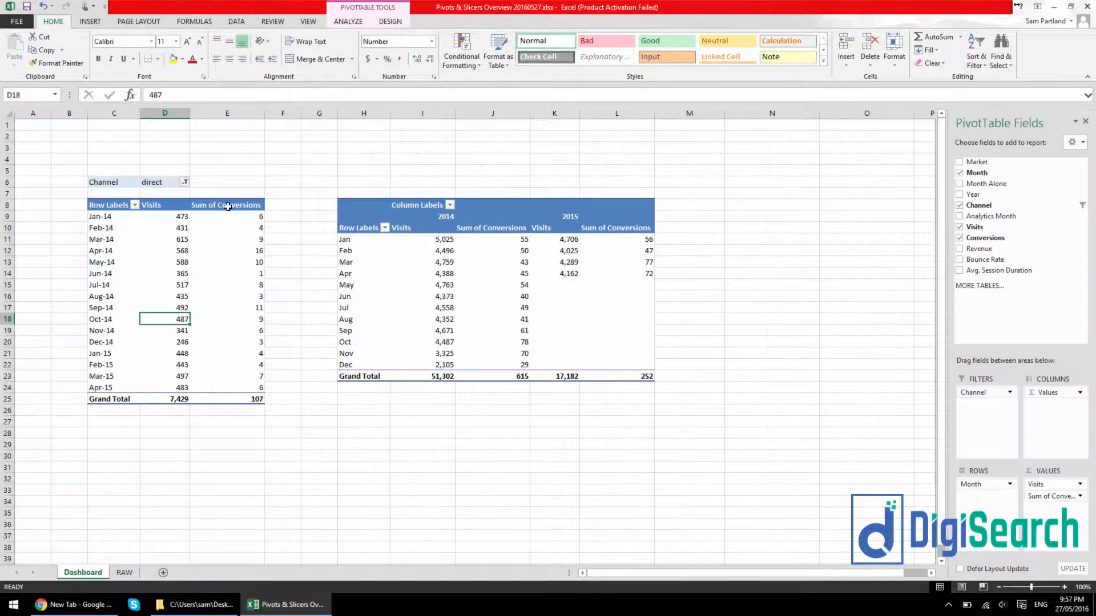
left_click(184, 181)
left_click(83, 228)
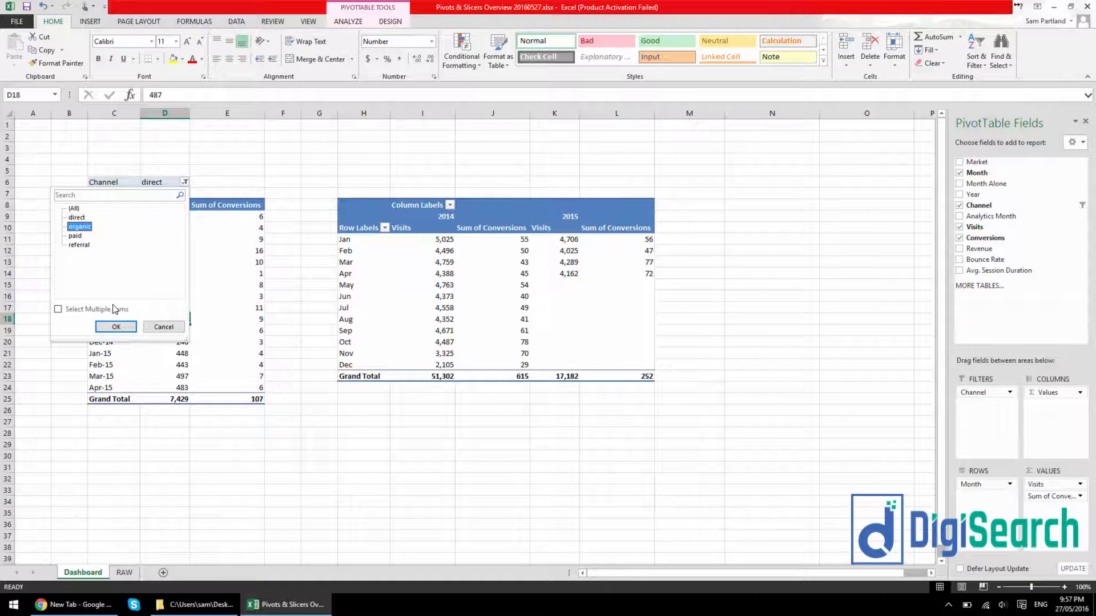
left_click(116, 327)
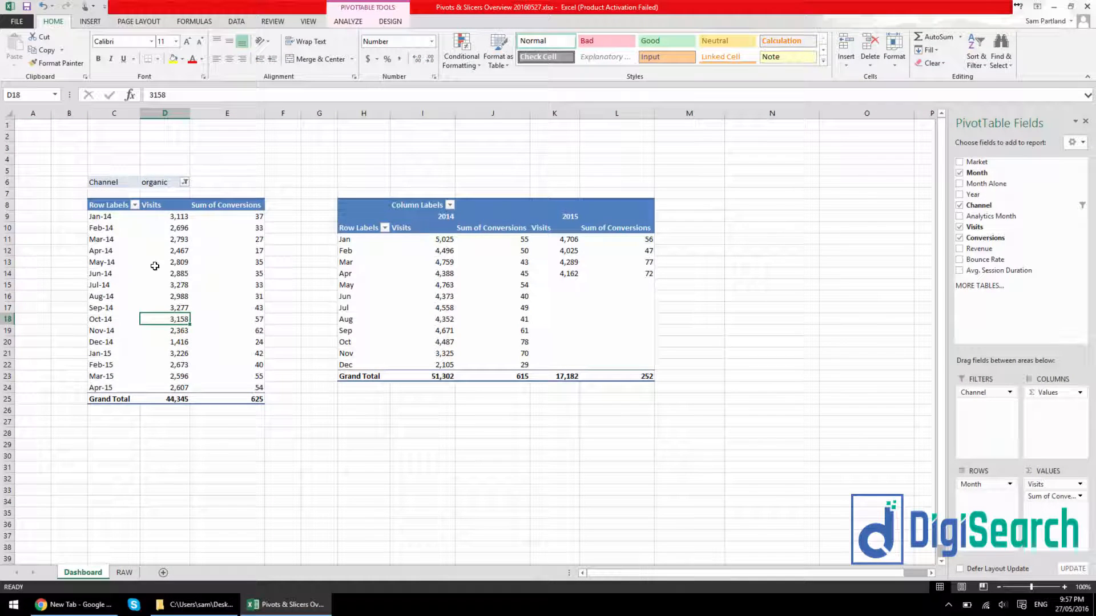
Set the monthly PivotTable's Channel filter to paid
left_click(185, 182)
left_click(73, 236)
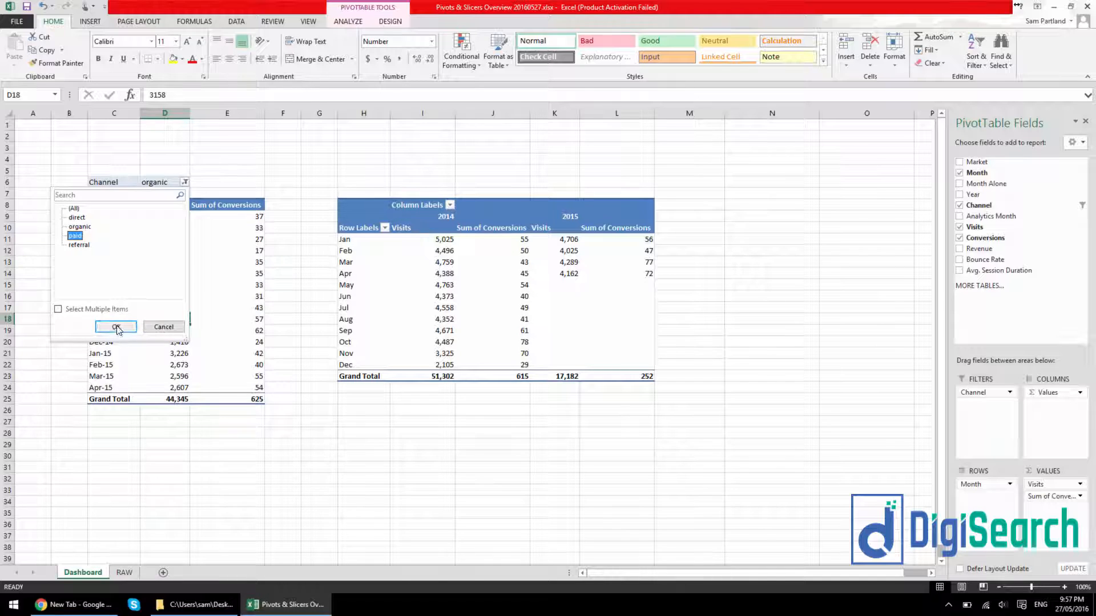
left_click(116, 326)
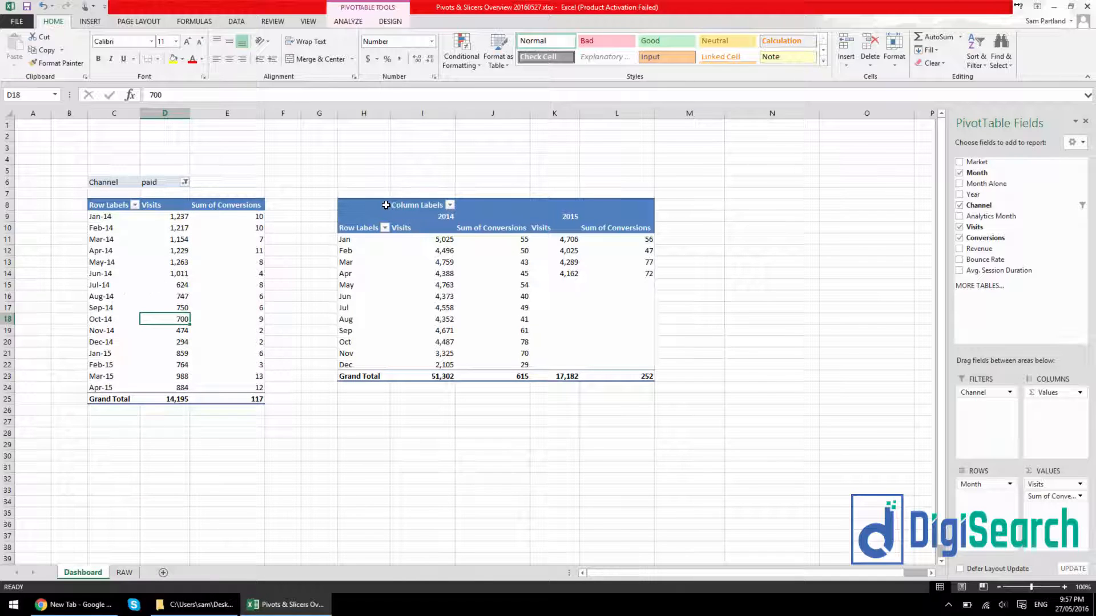
Delete the entire year-comparison PivotTable from the Dashboard sheet
mouse_move(365, 204)
left_mouse_down()
mouse_move(622, 338)
mouse_move(619, 378)
left_mouse_up()
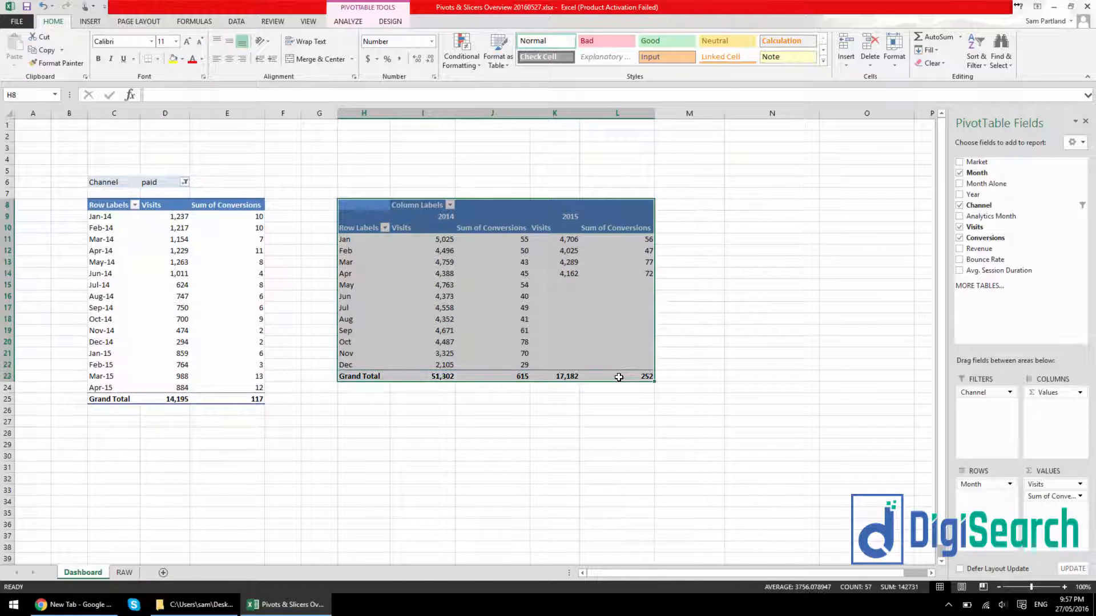
key("Delete")
left_click(229, 227)
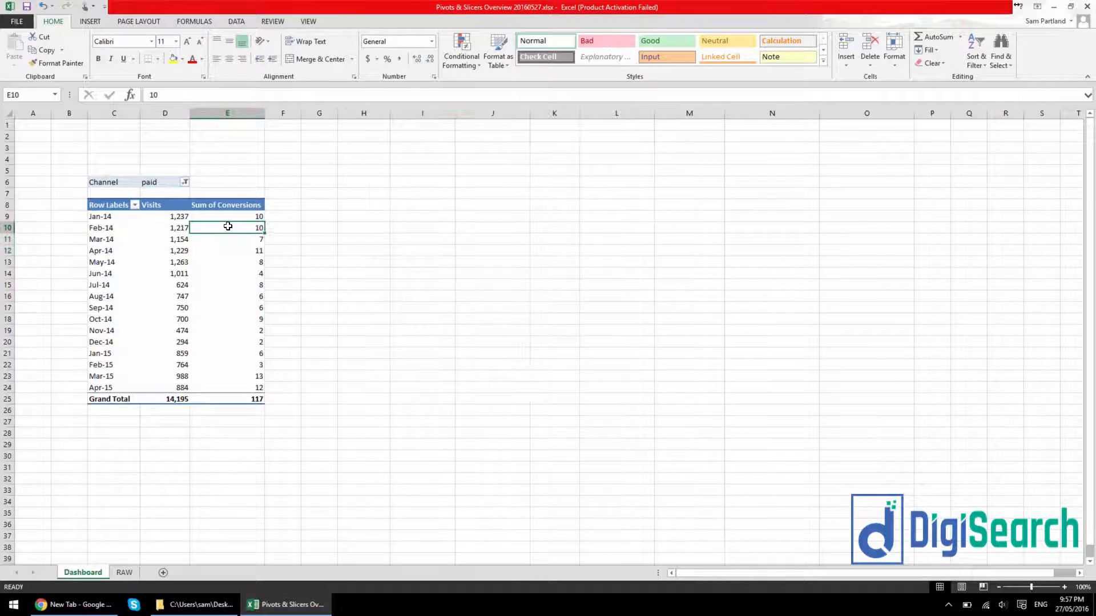
Duplicate the monthly PivotTable, including its Channel filter, with the copy starting at cell G6
left_click_drag(102, 182, 228, 398)
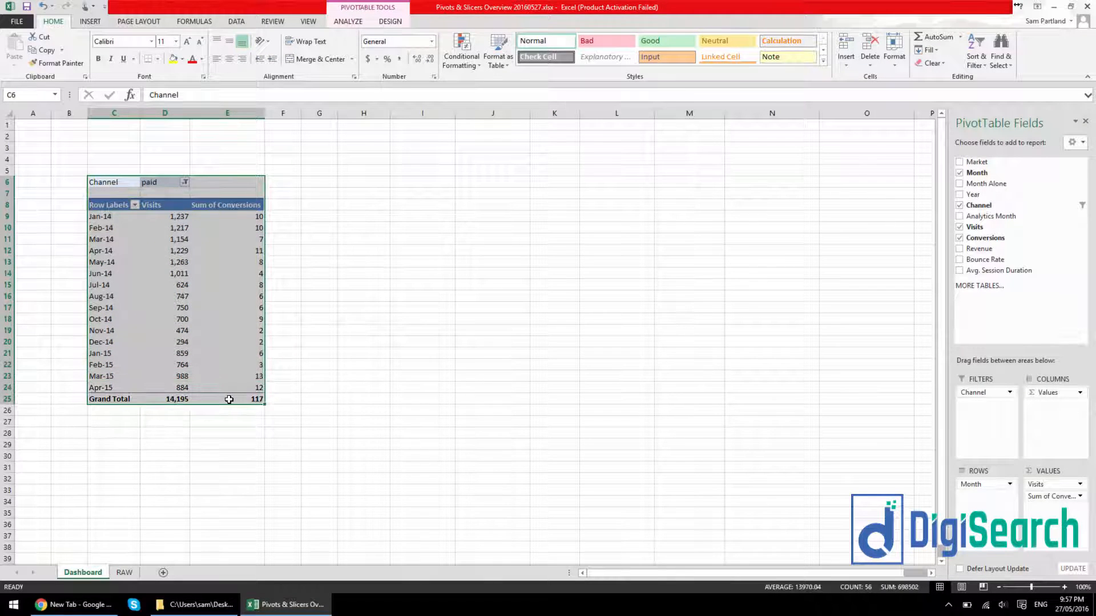
key("ctrl+c")
left_click(324, 186)
key("ctrl+v")
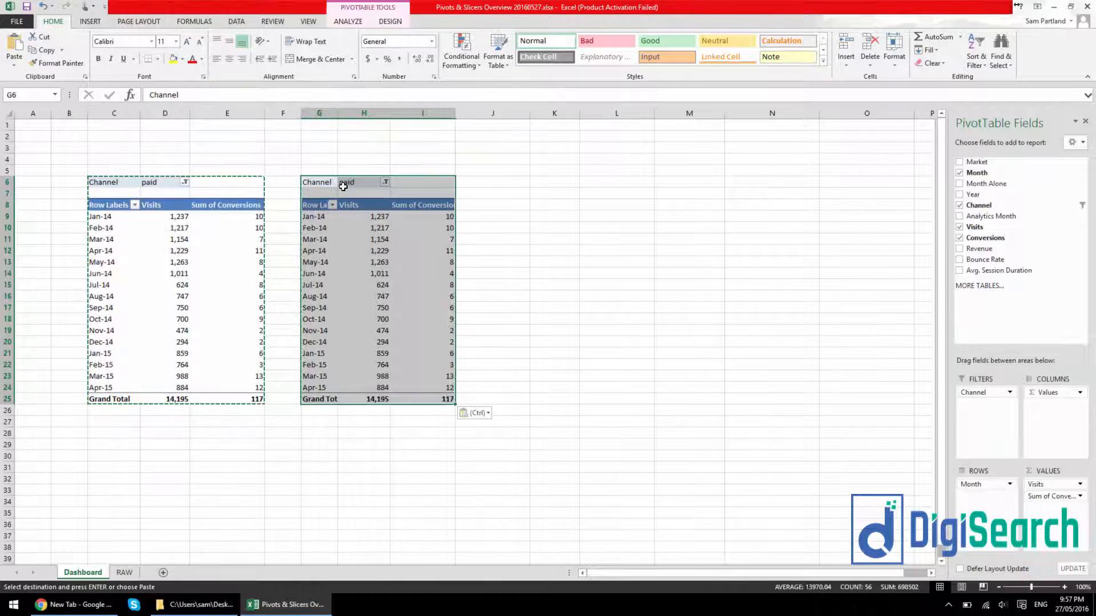
Set the copied PivotTable's Channel filter to organic and compare its grand totals with those of the paid PivotTable
left_click(385, 182)
left_click(279, 226)
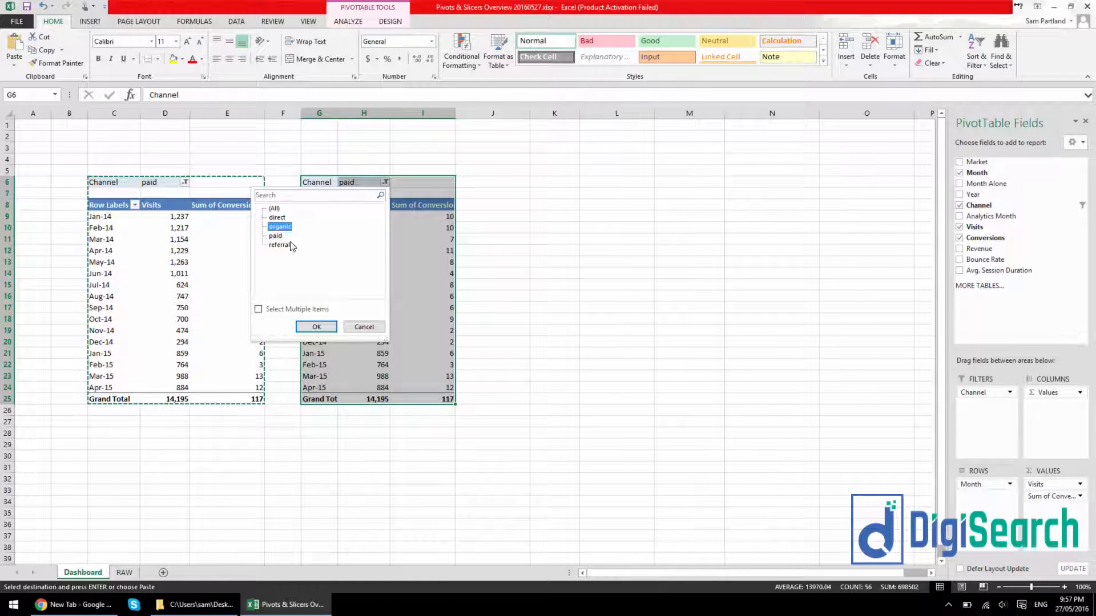
left_click(316, 327)
left_click(542, 332)
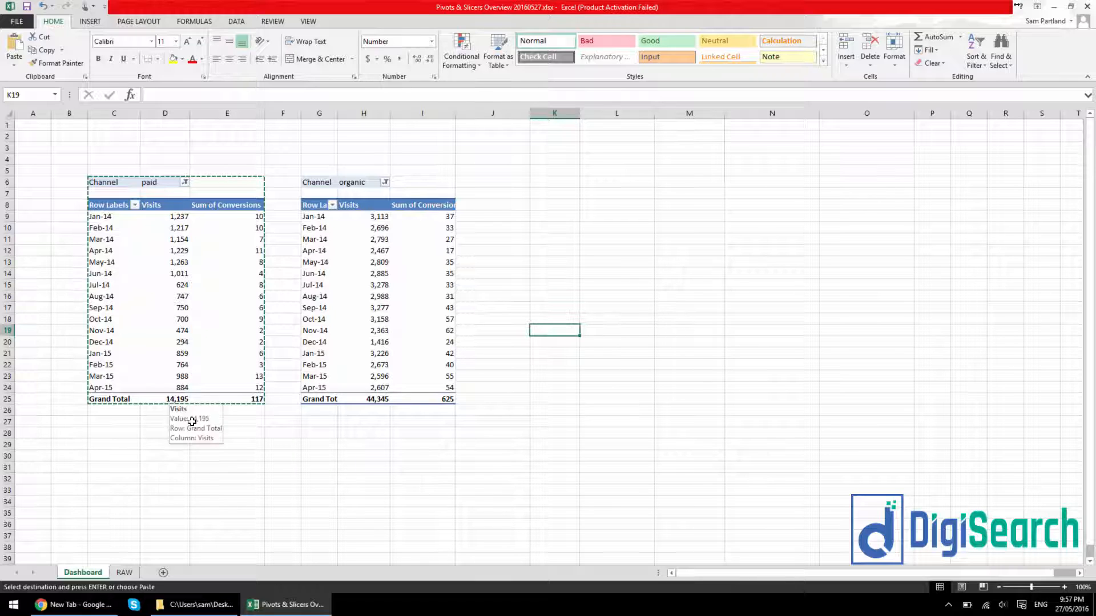
left_click(374, 401)
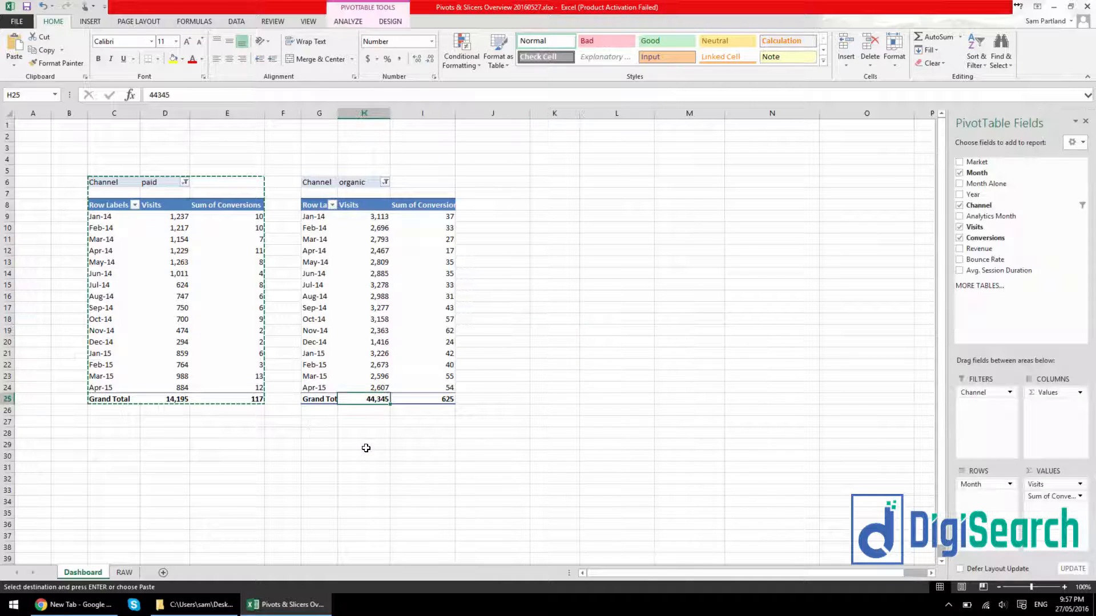
left_click(254, 400)
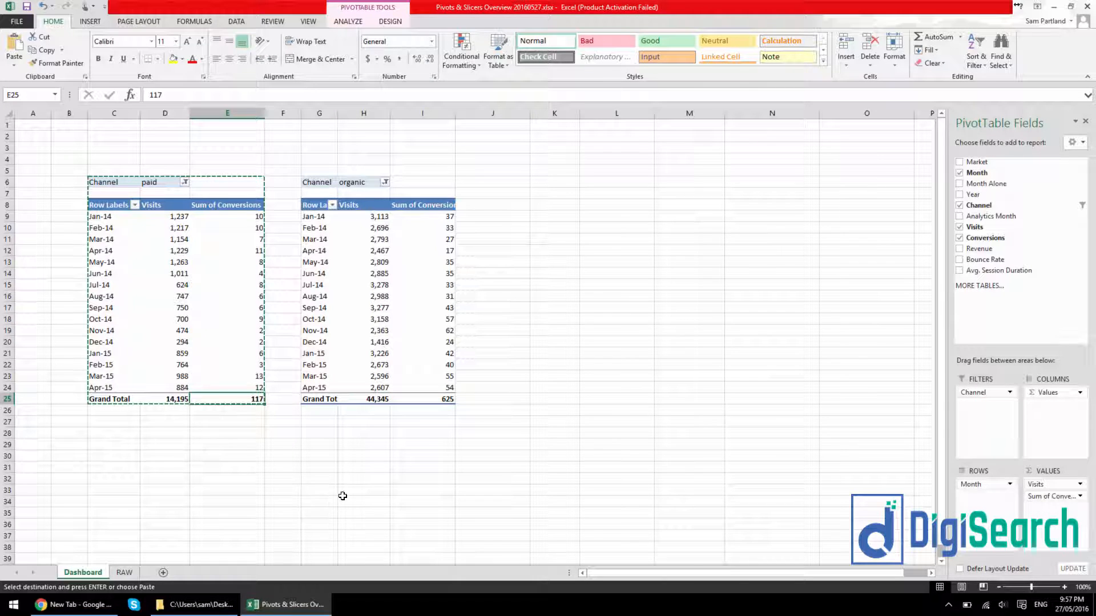
left_click(446, 399)
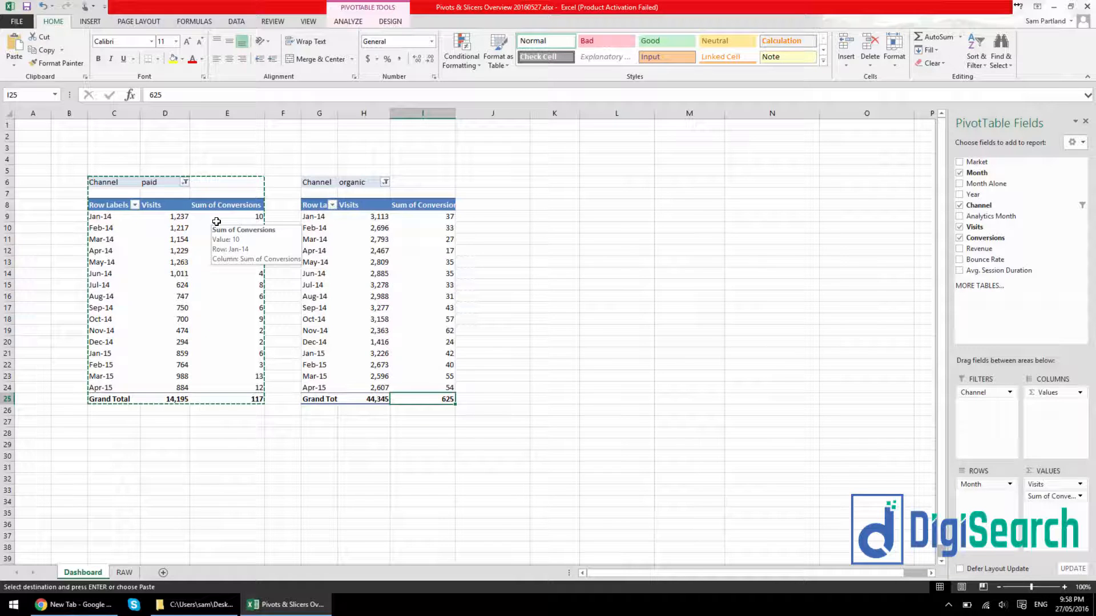
Examine the April 2015 rows at the end of the RAW table and the empty rows directly below them
left_click(125, 573)
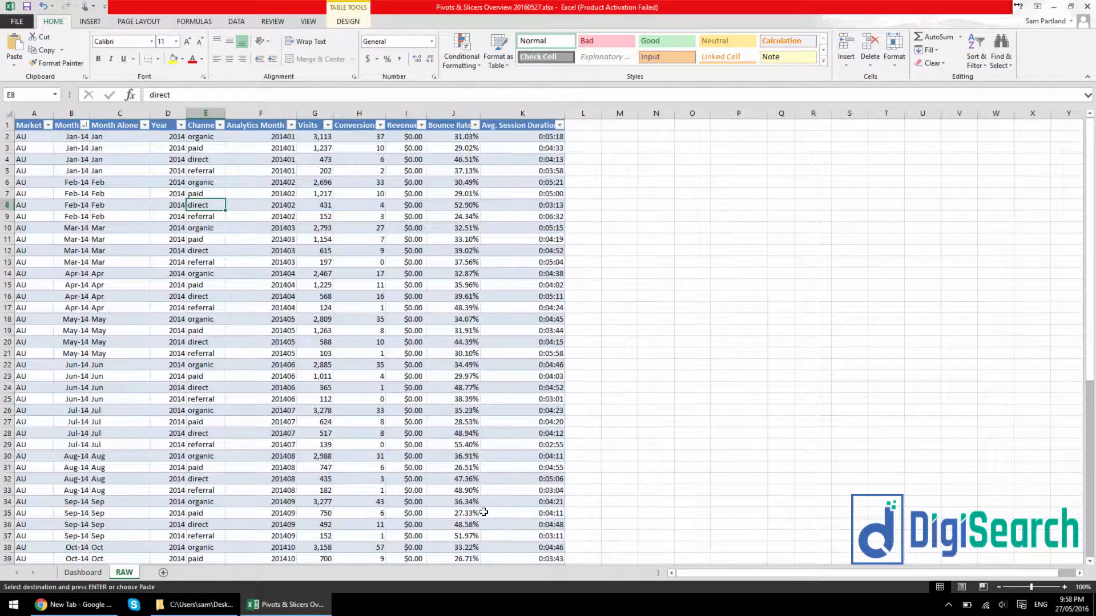
scroll(300, 411, "down", 17)
scroll(293, 338, "up", 6)
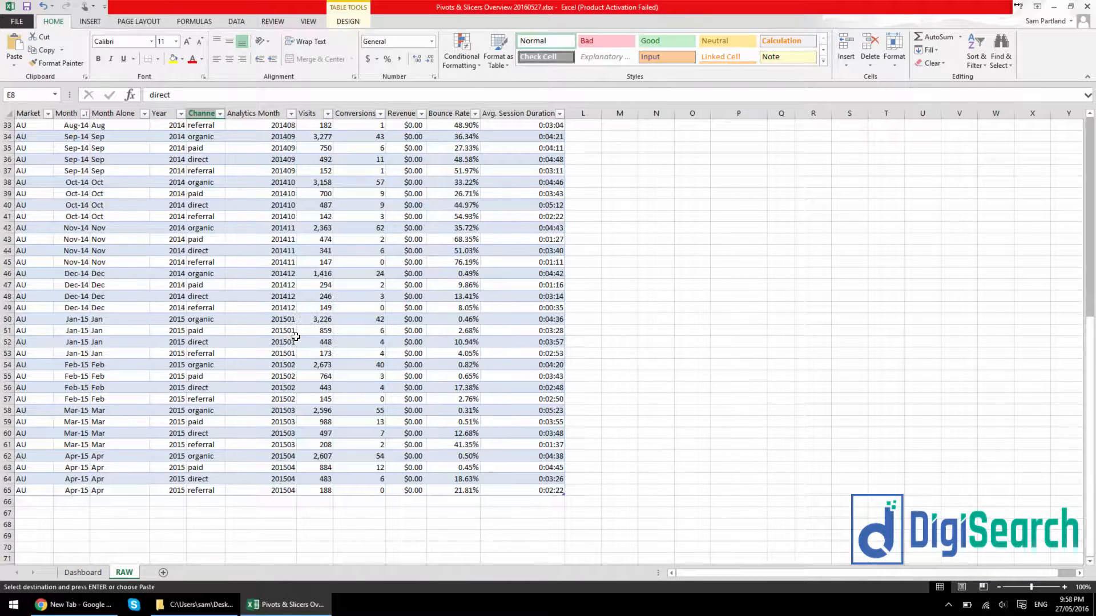
scroll(296, 336, "down", 1)
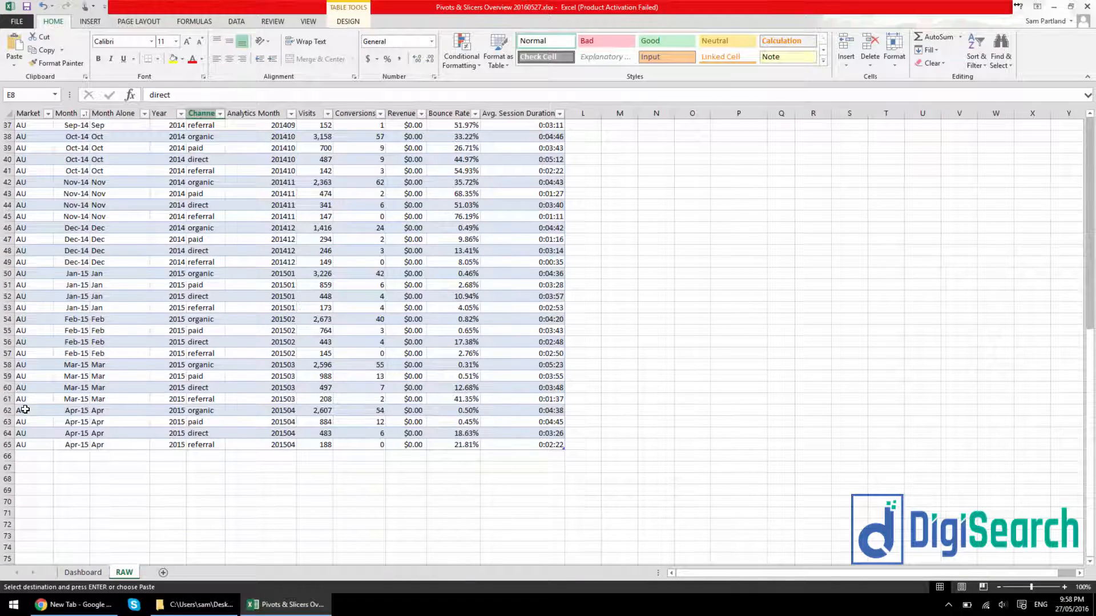
left_click_drag(39, 411, 528, 445)
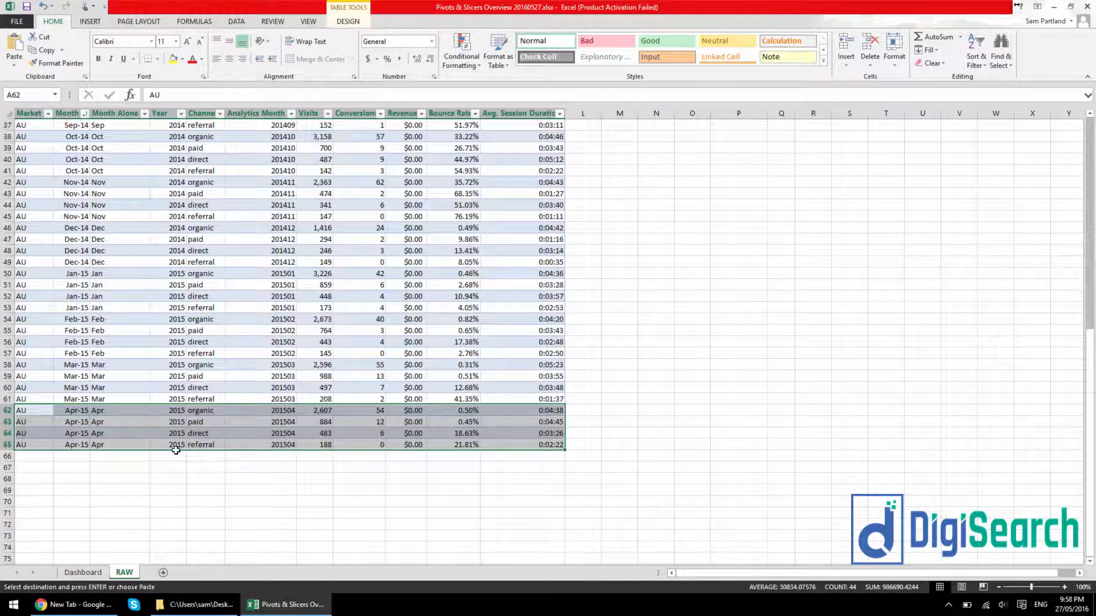
left_click(186, 475)
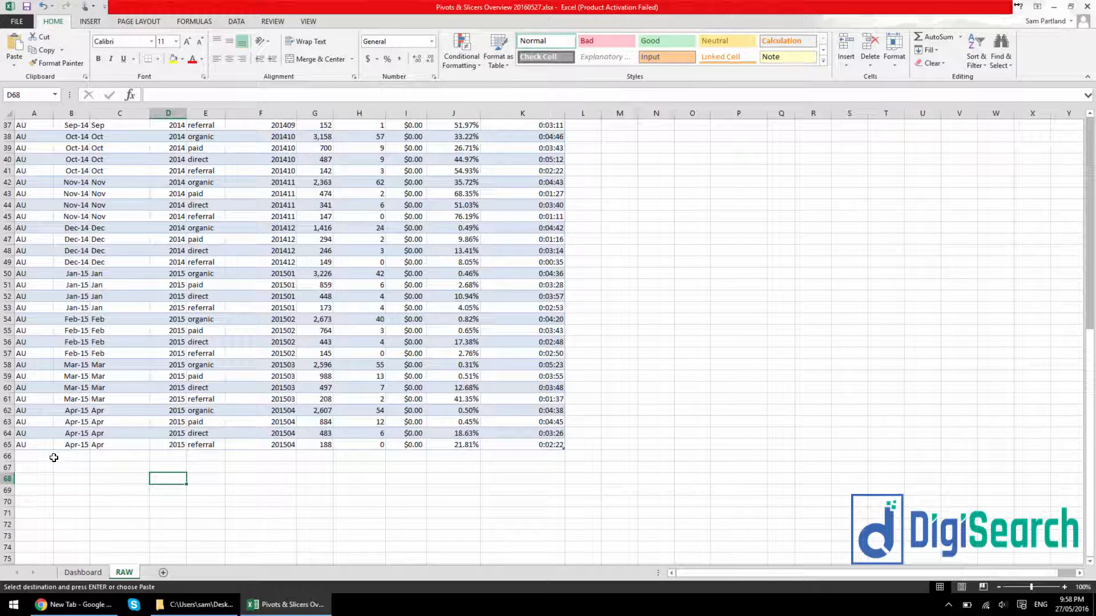
left_click(48, 457)
left_click_drag(525, 492, 84, 468)
left_click(84, 476)
Return to the Dashboard sheet and refresh the paid PivotTable
left_click(89, 567)
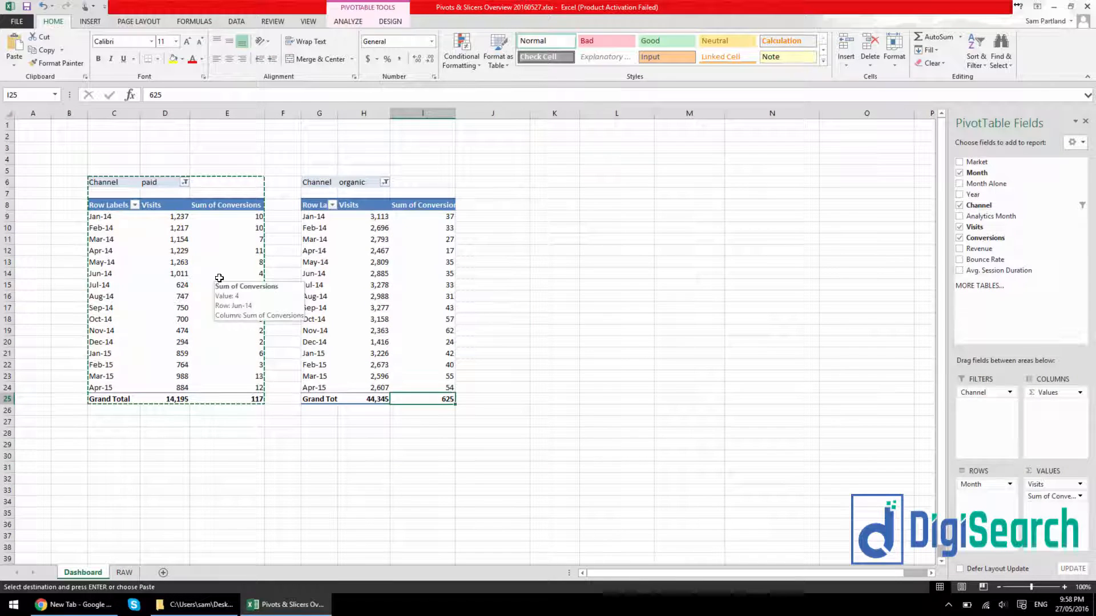
right_click(219, 278)
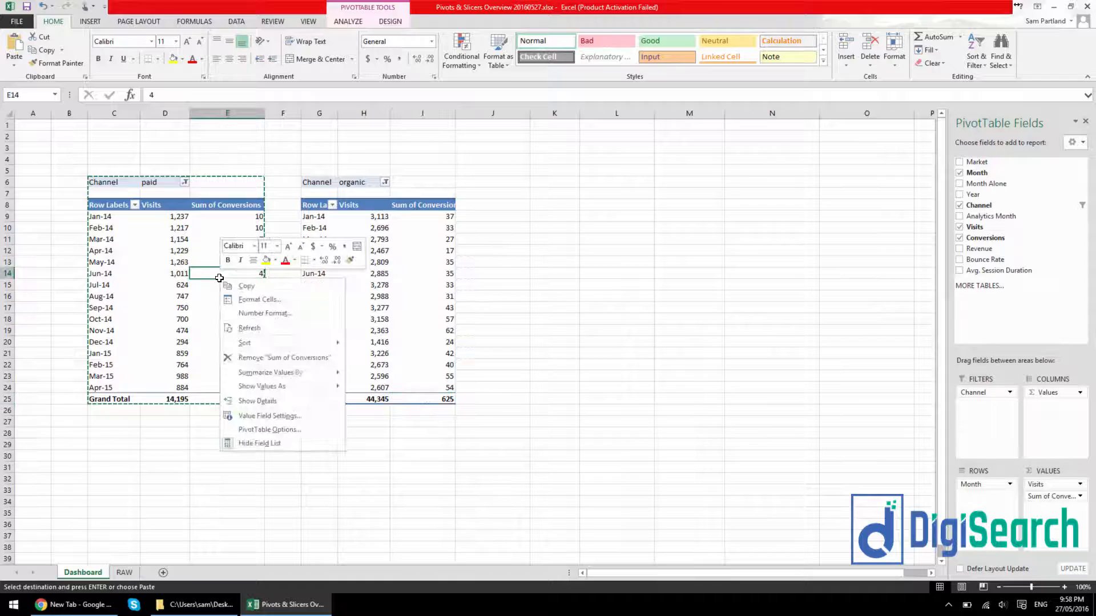
left_click(251, 328)
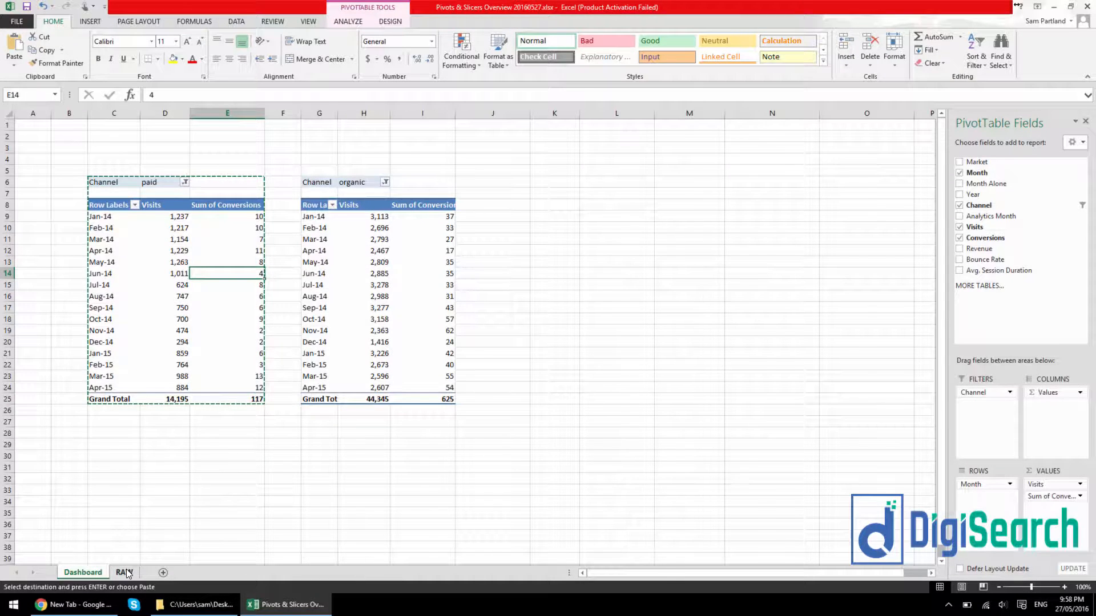
On the RAW sheet, copy the April 2015 organic and paid rows to the first empty rows below the table, starting at A66
left_click(124, 572)
left_click_drag(47, 448, 26, 410)
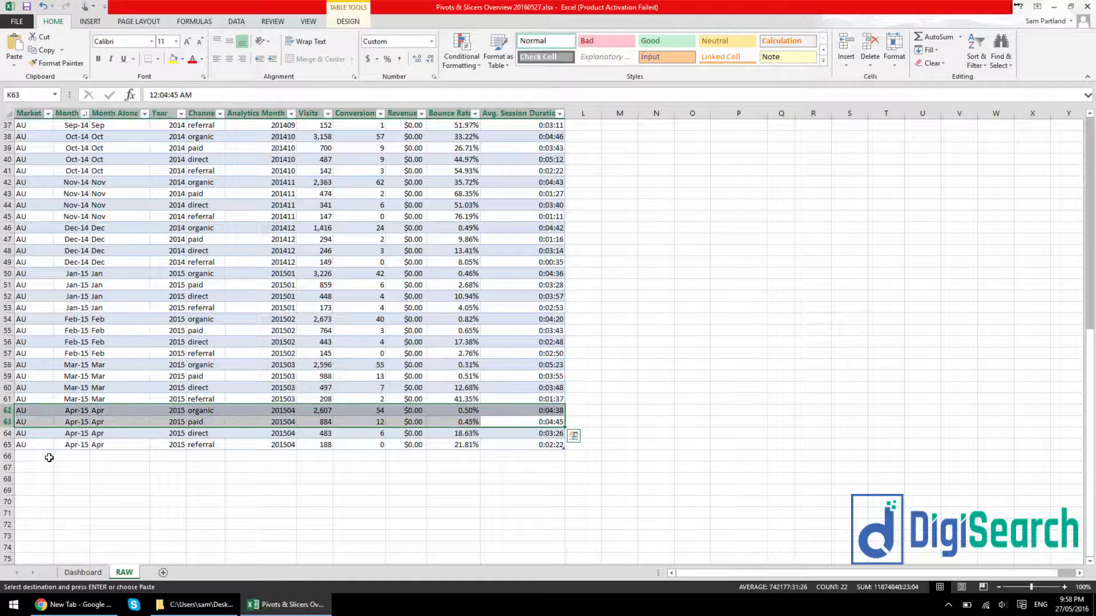
key("ctrl+c")
left_click(44, 458)
key("ctrl+v")
Set the Month date of the two appended rows, B66 and B67, to May 2015 (1/05/2015)
double_click(68, 456)
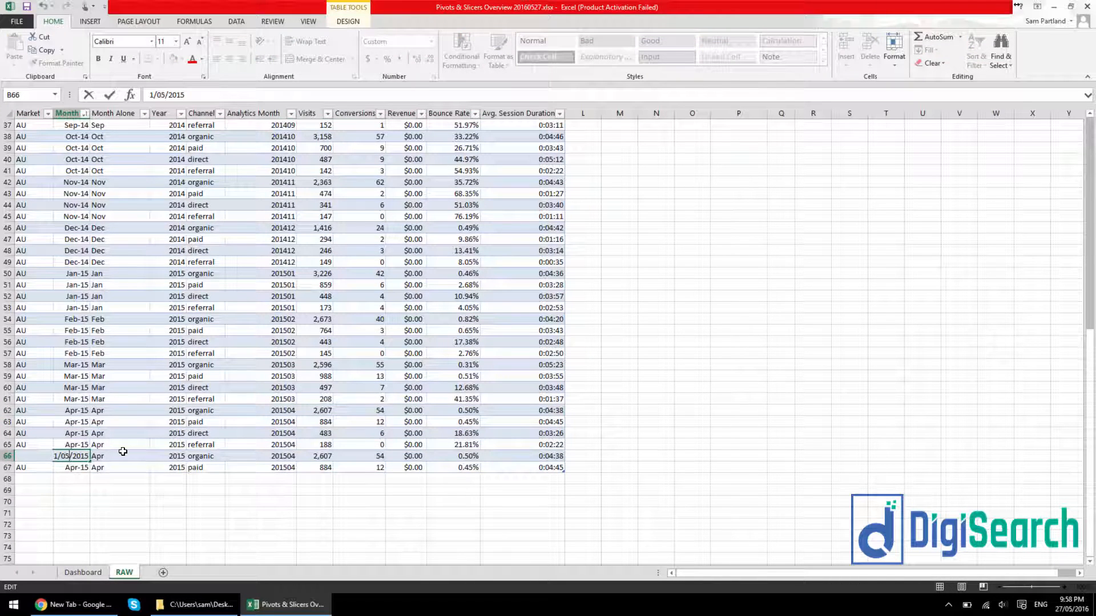
key("Return")
double_click(82, 468)
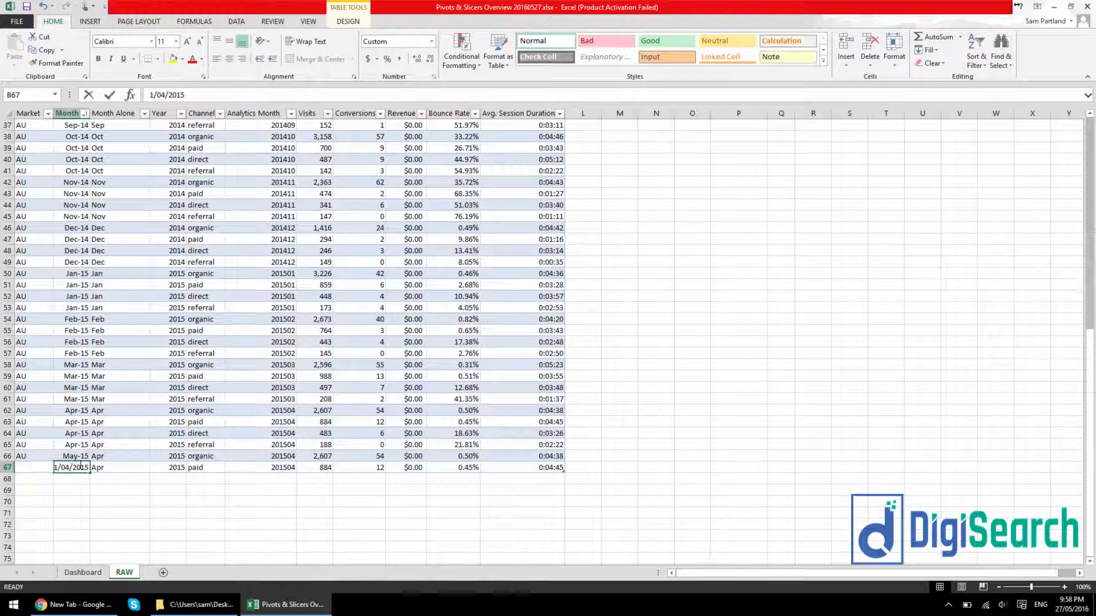
key("Return")
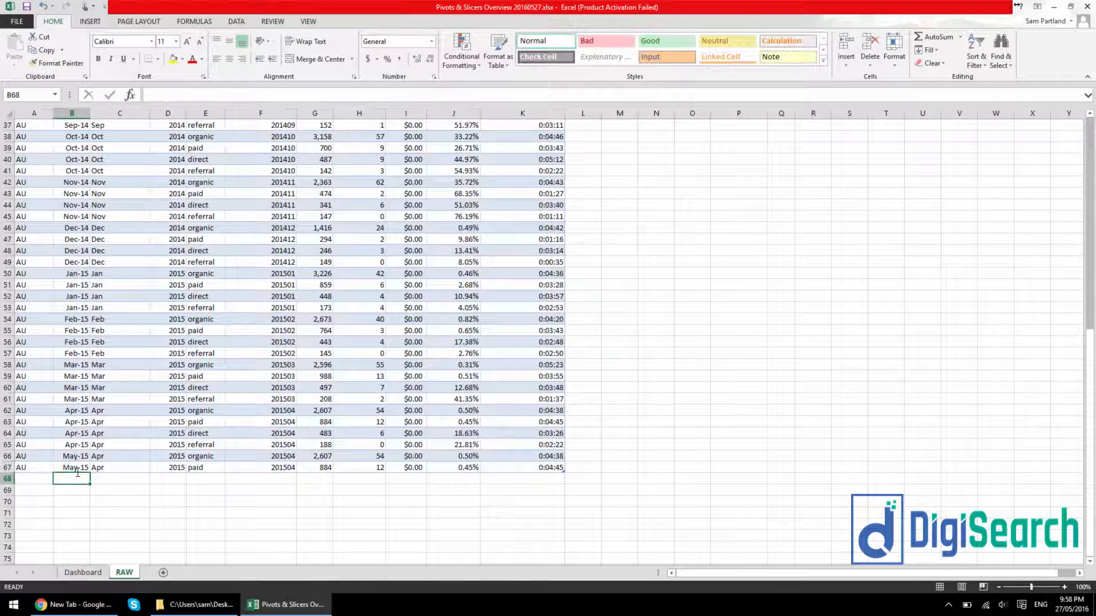
Enter May as the Month Alone value in both appended rows, C66 and C67
left_click(98, 460)
type("May")
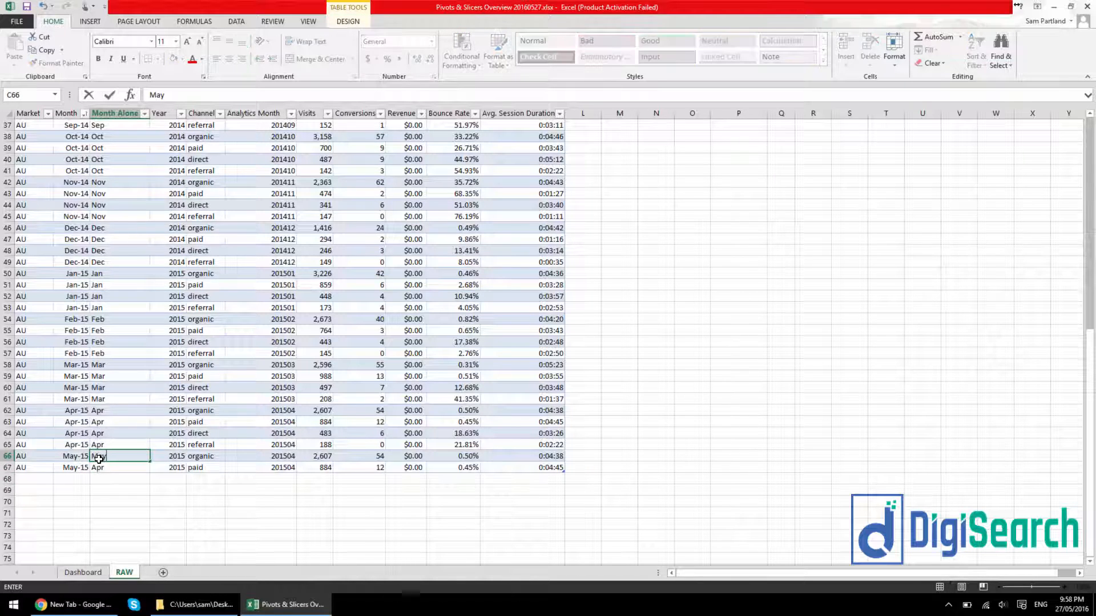
key("Return")
type("May")
key("Return")
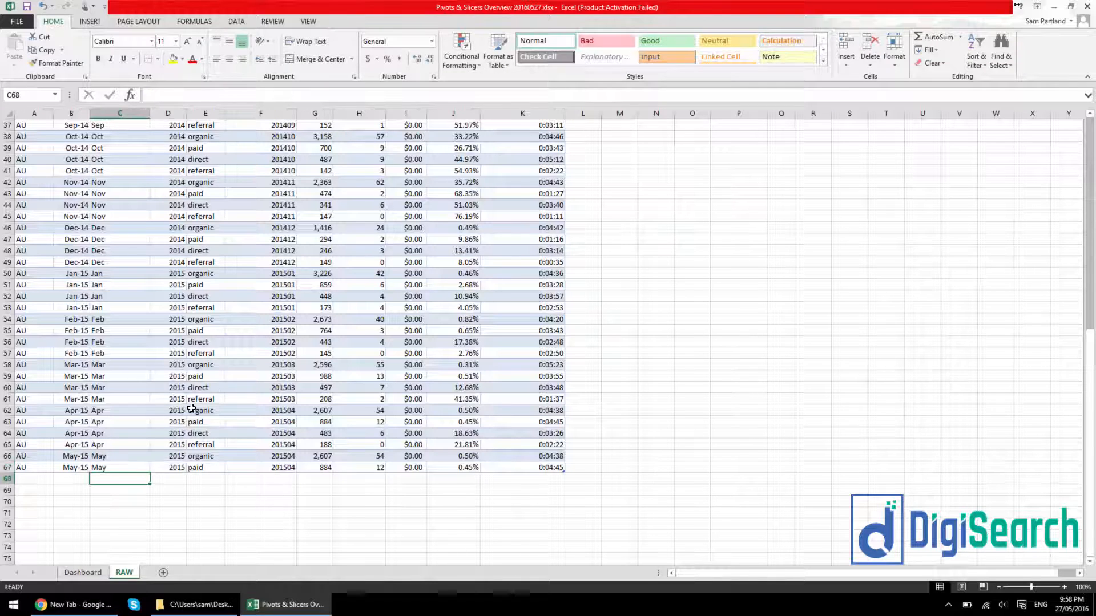
Return to the Dashboard sheet and refresh the PivotTables to include the appended May 2015 data
left_click(83, 572)
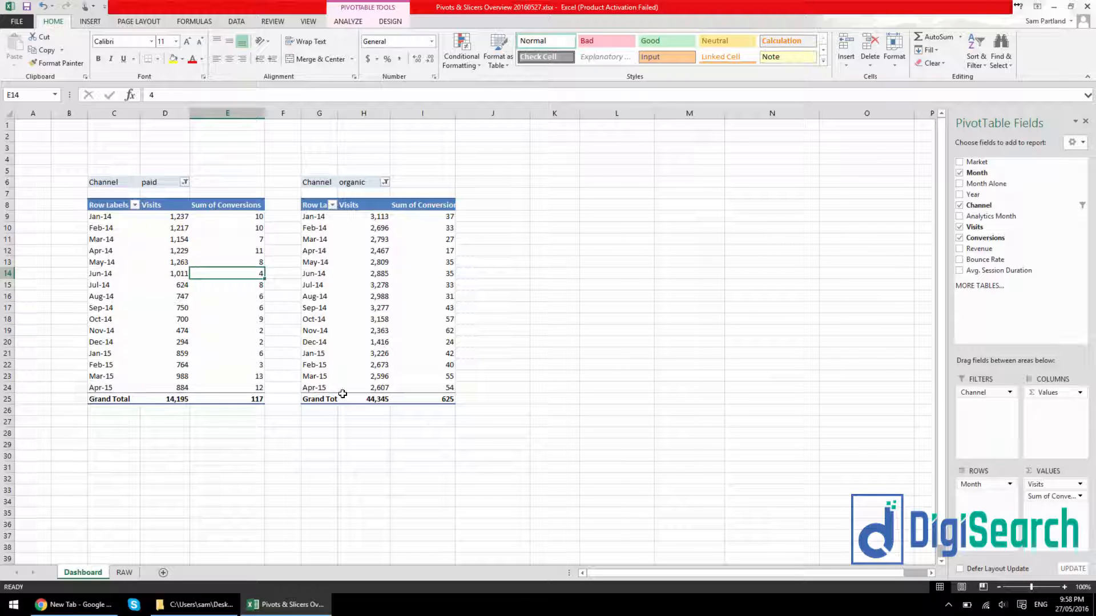
left_click(219, 311)
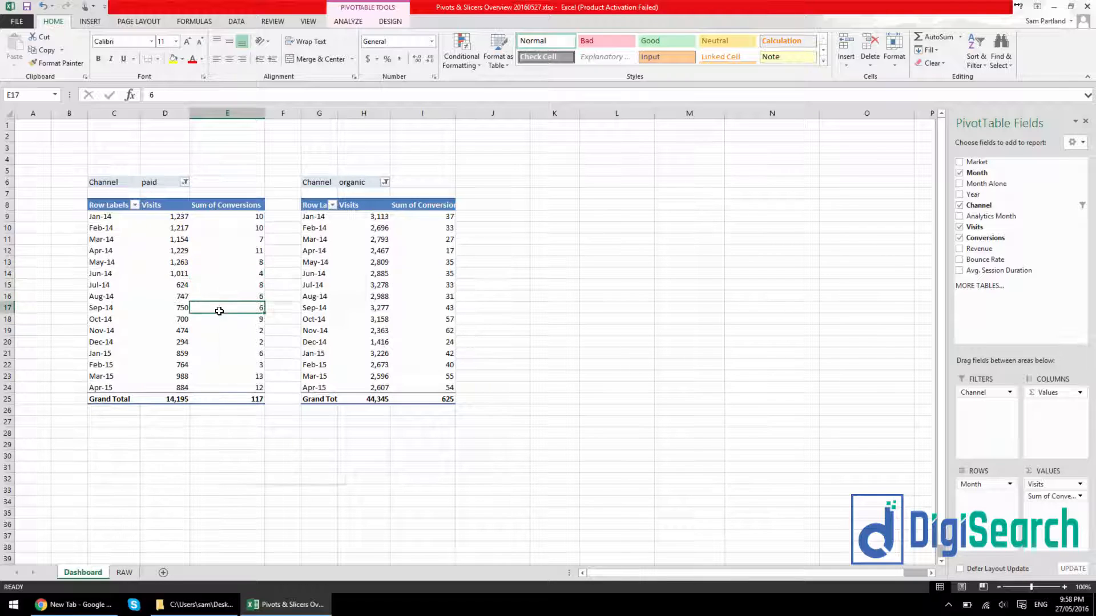
right_click(221, 311)
left_click(259, 369)
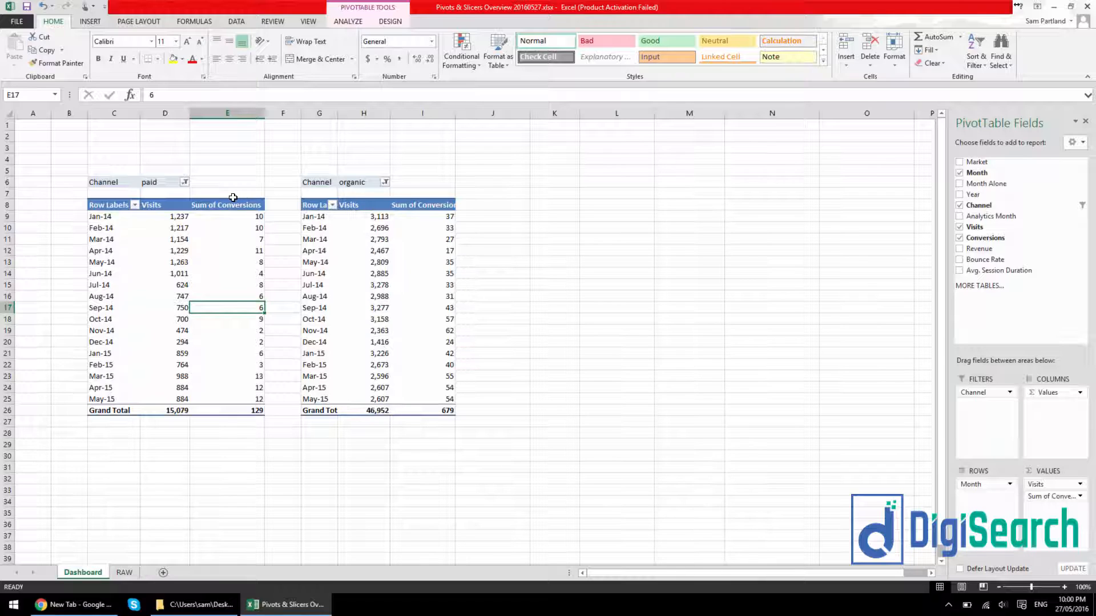
Insert a Channel slicer for the paid PivotTable and place it just below that table
left_click(90, 21)
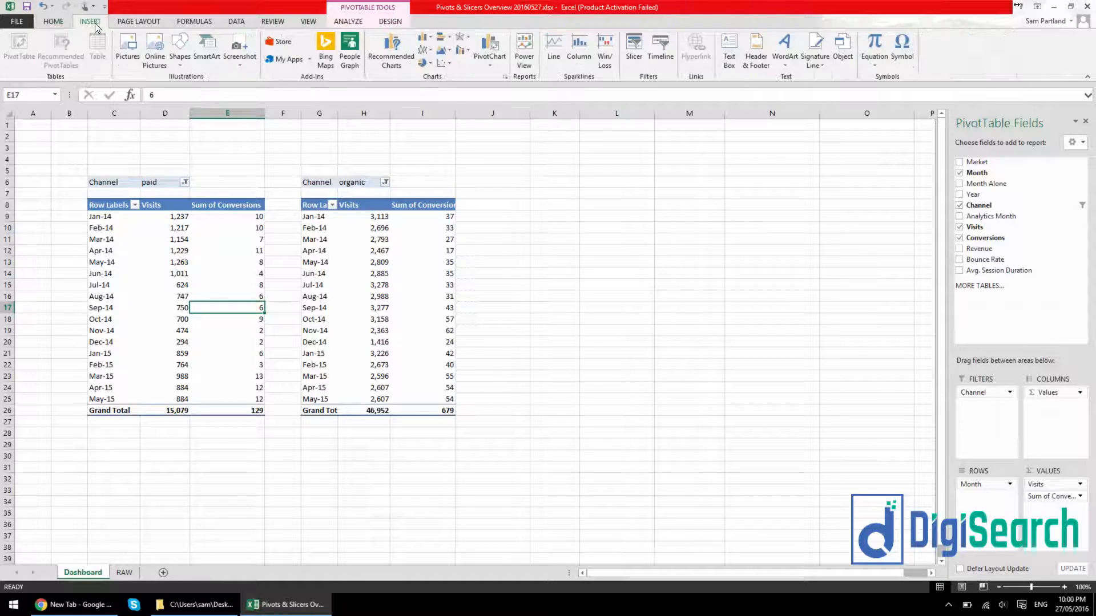
left_click(637, 55)
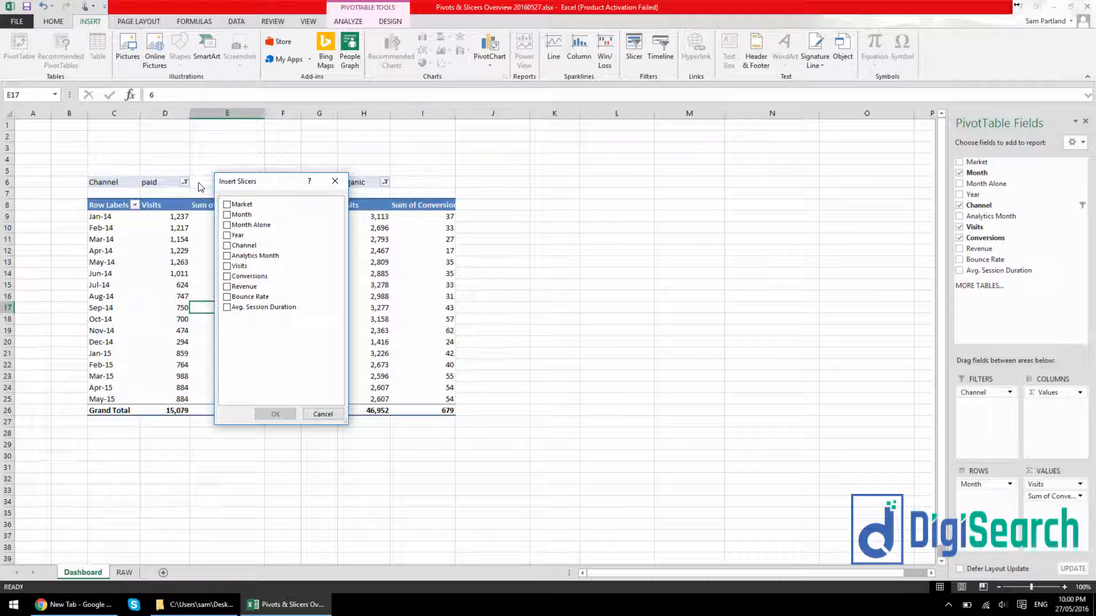
left_click(227, 245)
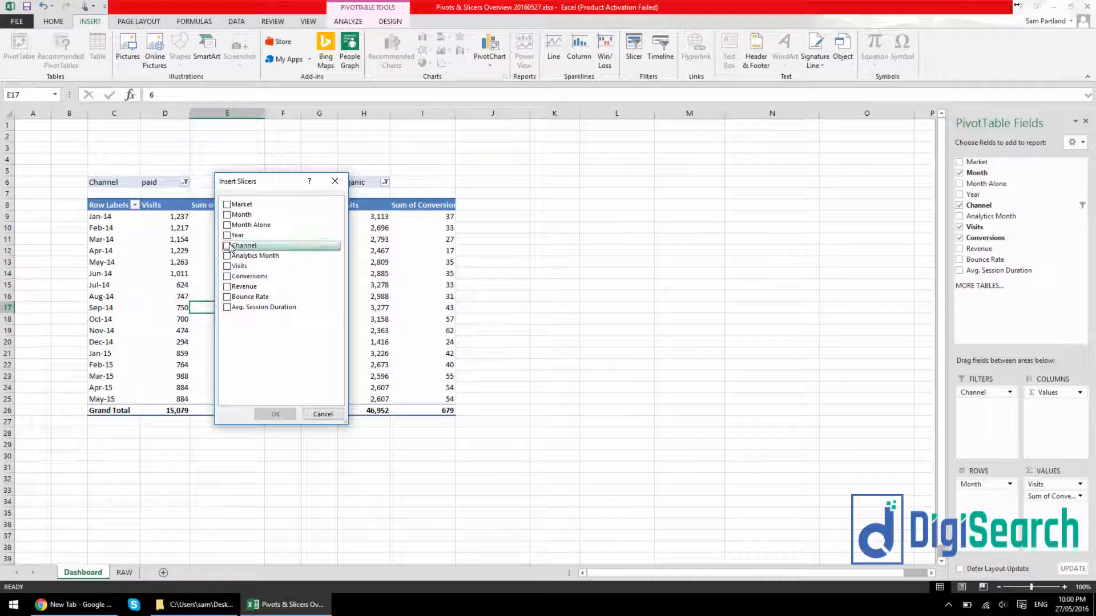
left_click(274, 415)
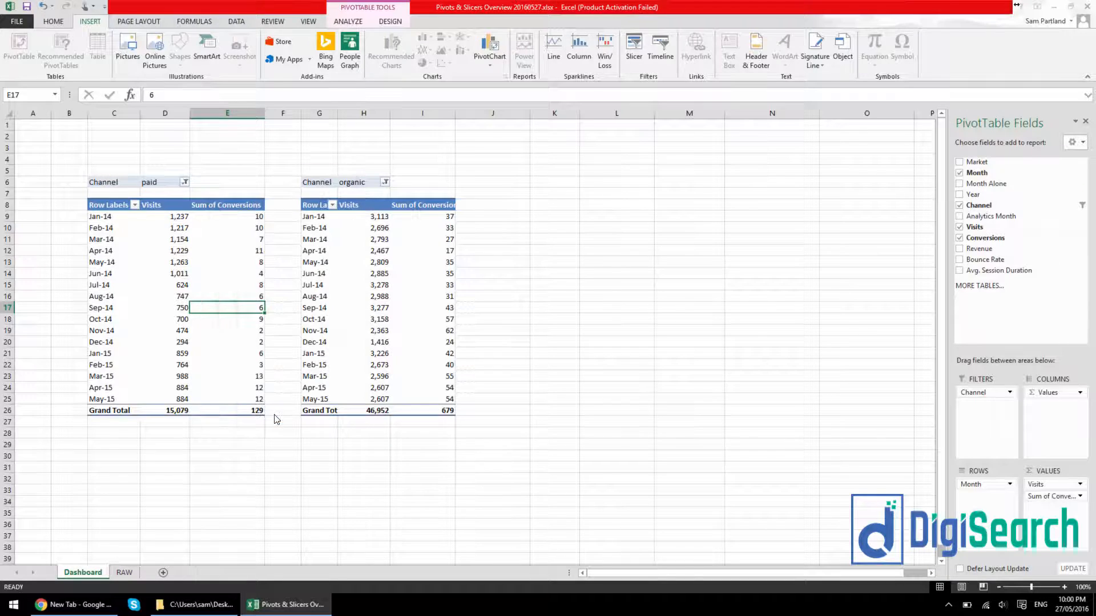
left_click_drag(470, 278, 168, 428)
left_click(242, 478)
left_click(149, 426)
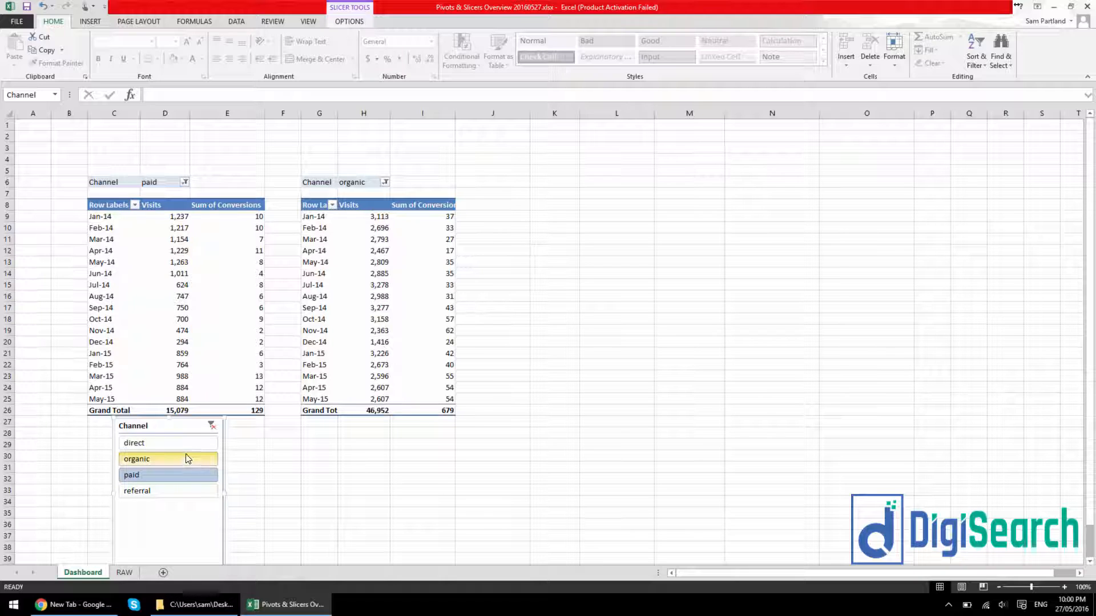
Use the Channel slicer to filter its PivotTable by direct, organic, paid and referral in turn, and clear the filter to show all channels
left_click(212, 426)
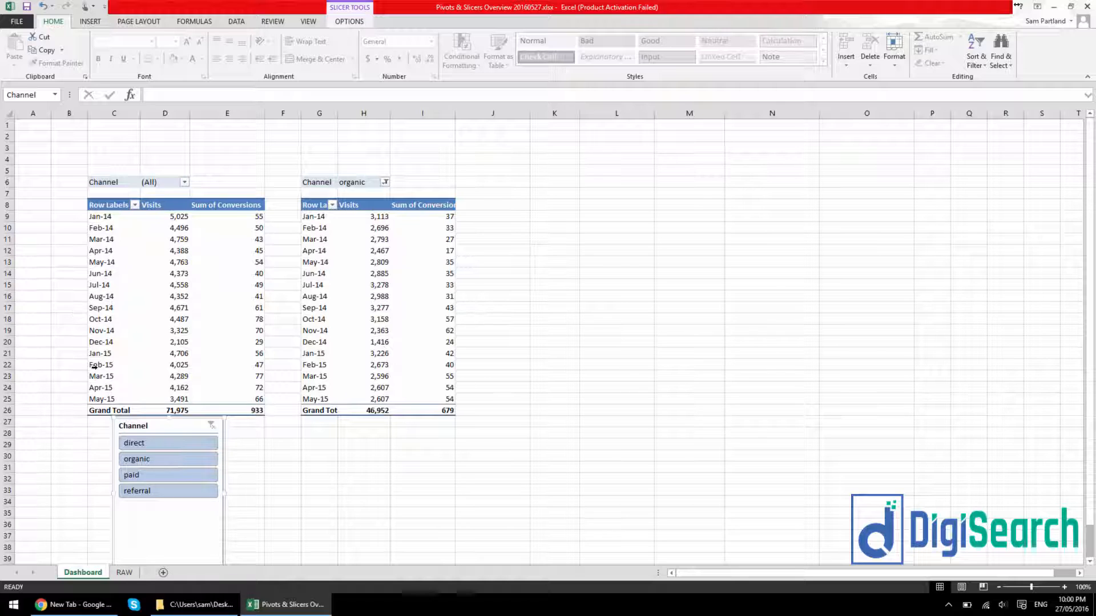
left_click(148, 443)
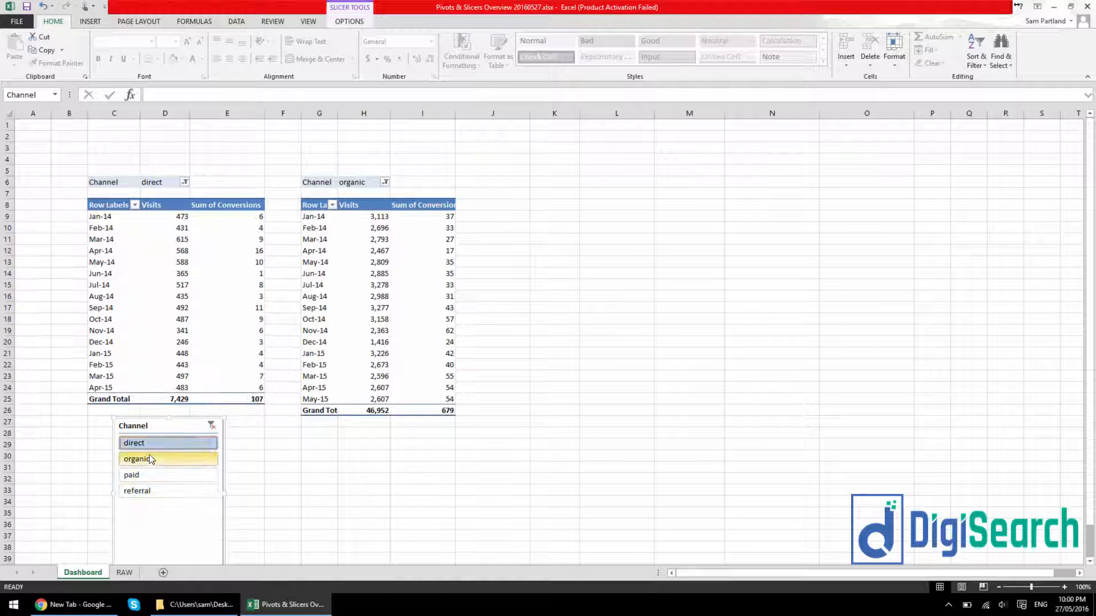
left_click(149, 456)
left_click(153, 476)
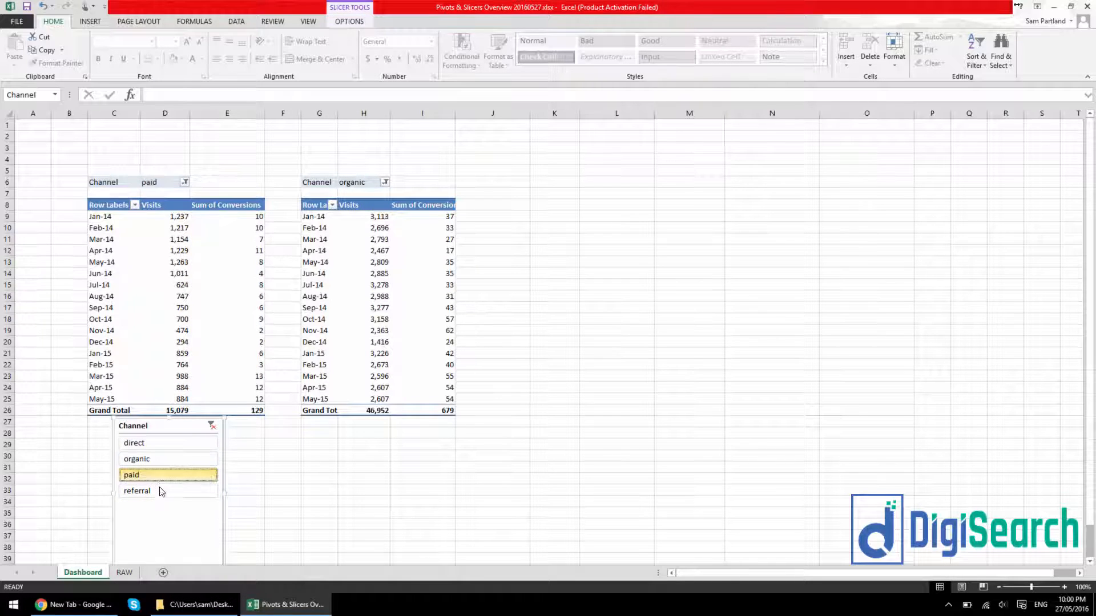
left_click(157, 491)
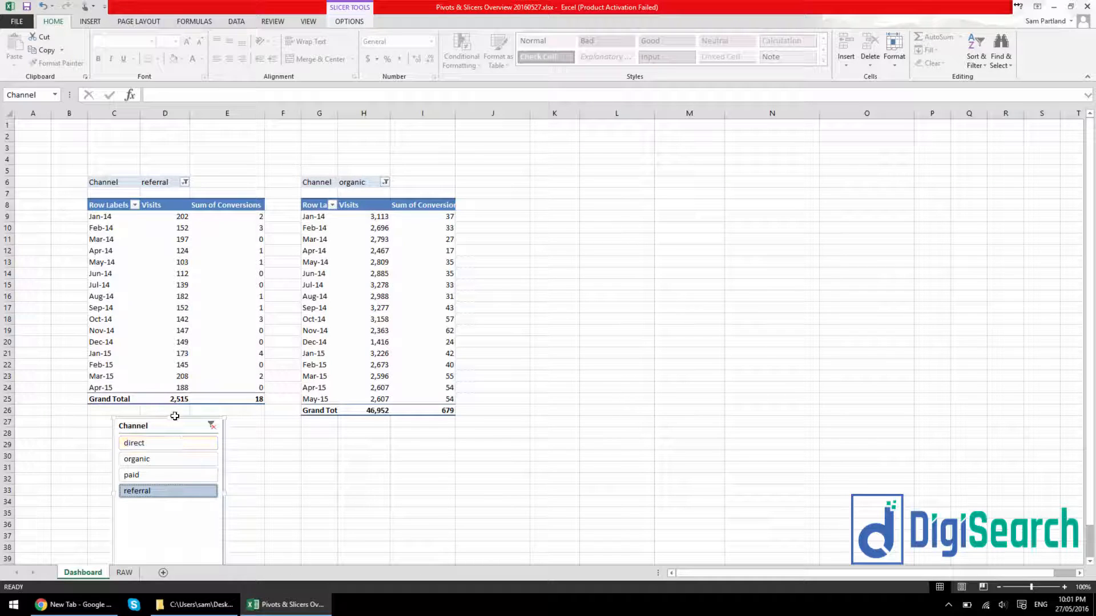
left_click(212, 426)
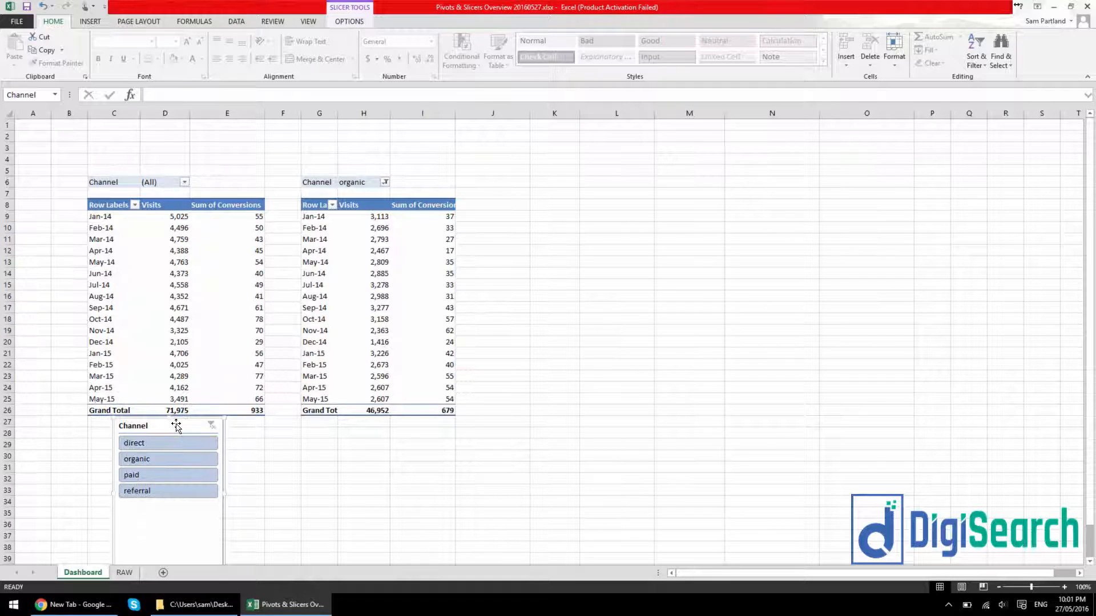
Delete the organic PivotTable and position the Channel slicer in its place beside the remaining PivotTable
left_click_drag(176, 423, 564, 252)
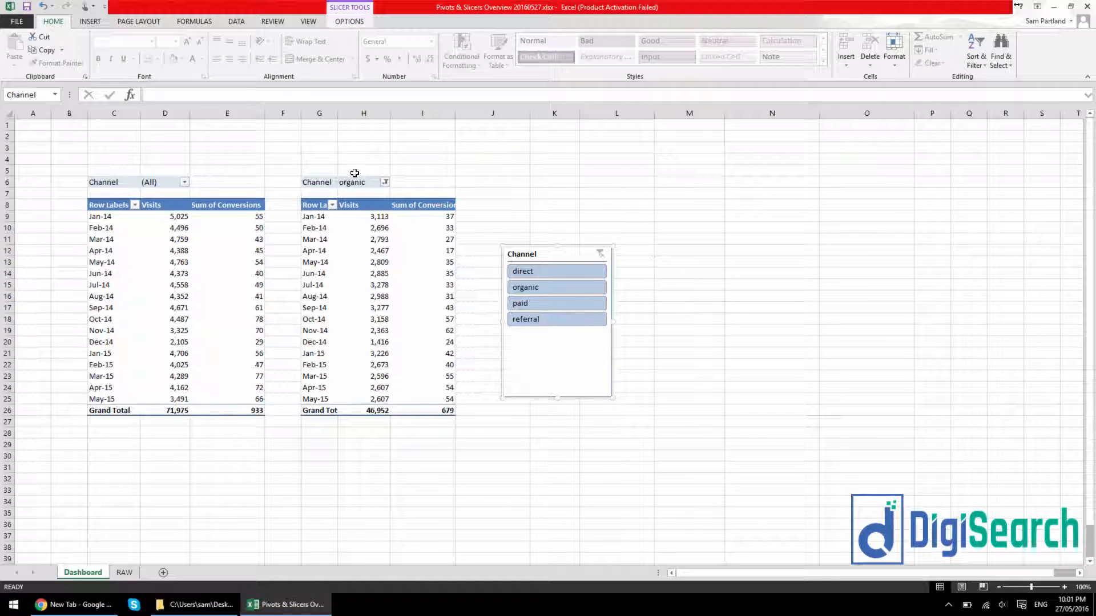
left_click_drag(323, 182, 450, 414)
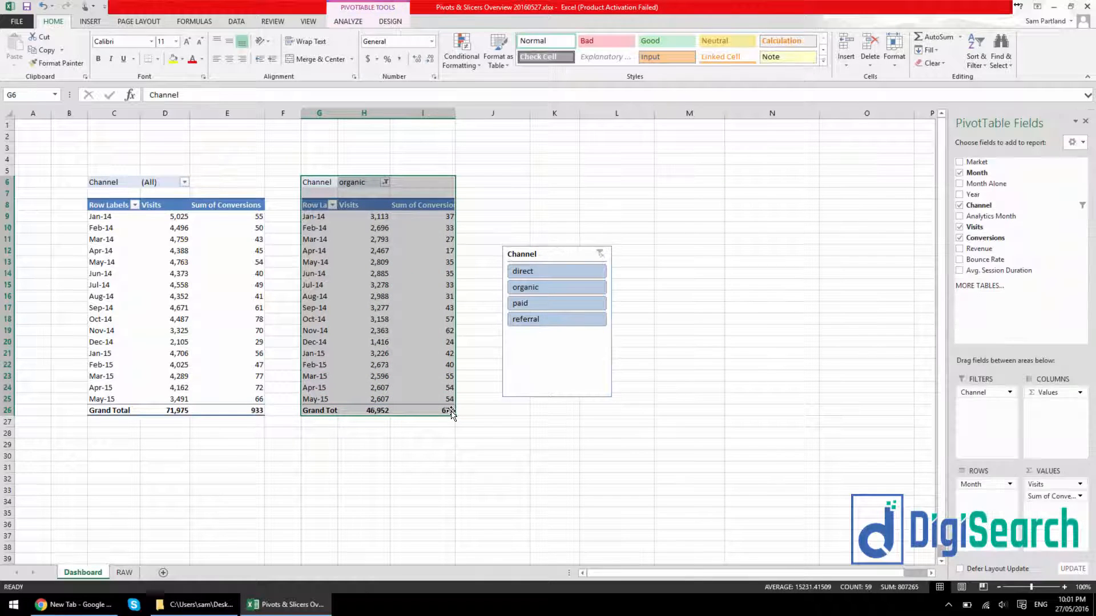
key("Delete")
left_click_drag(559, 384, 410, 358)
left_click(159, 229)
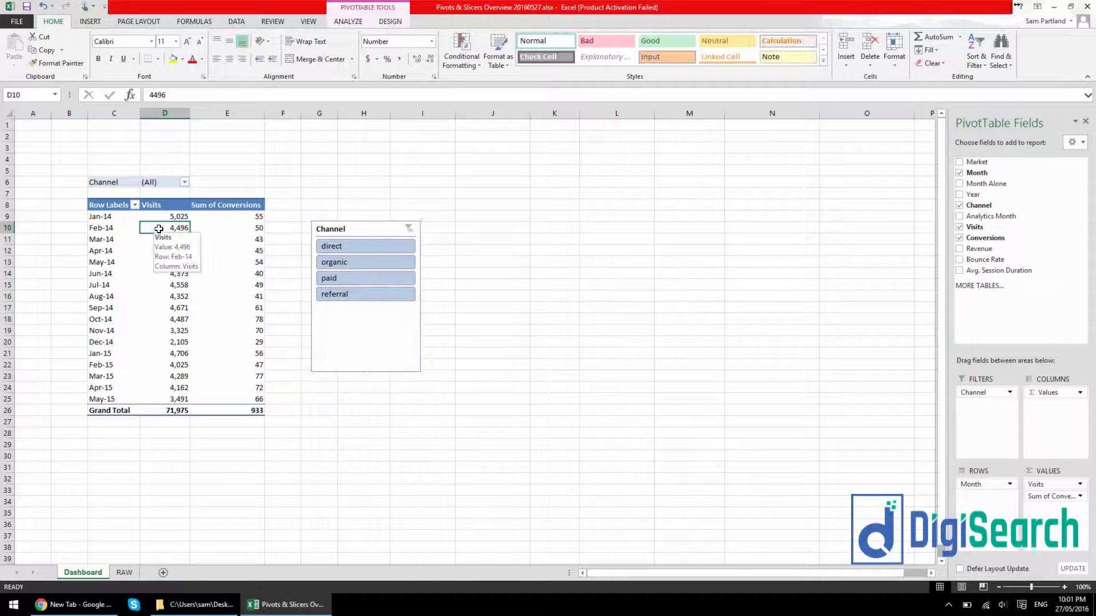
Try several PivotTable styles on the visits and conversions table and settle on the one with a dark blue header
left_click(390, 21)
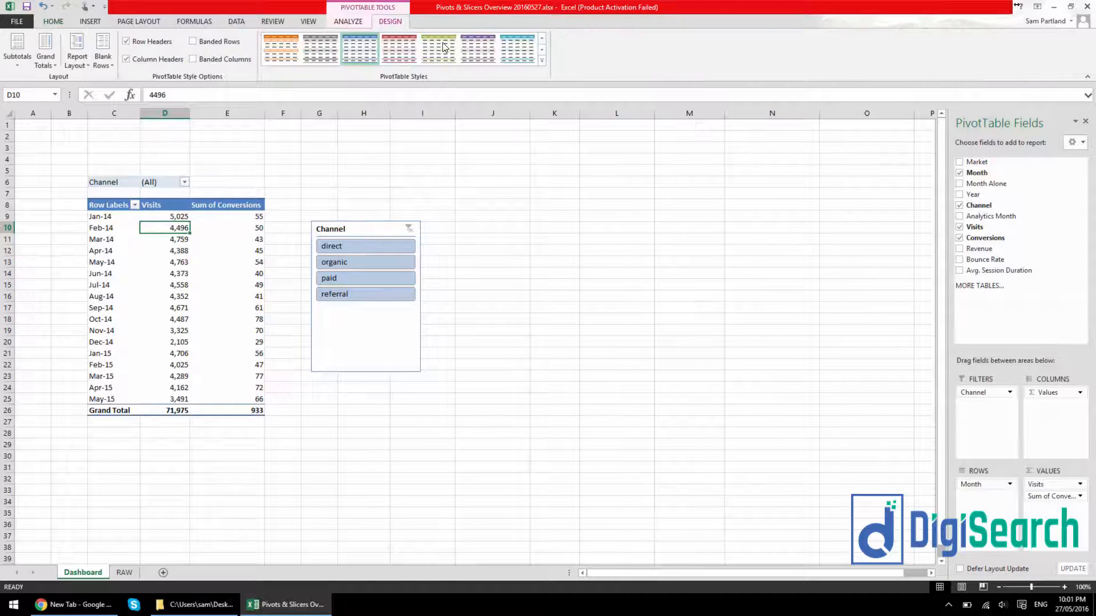
left_click(541, 37)
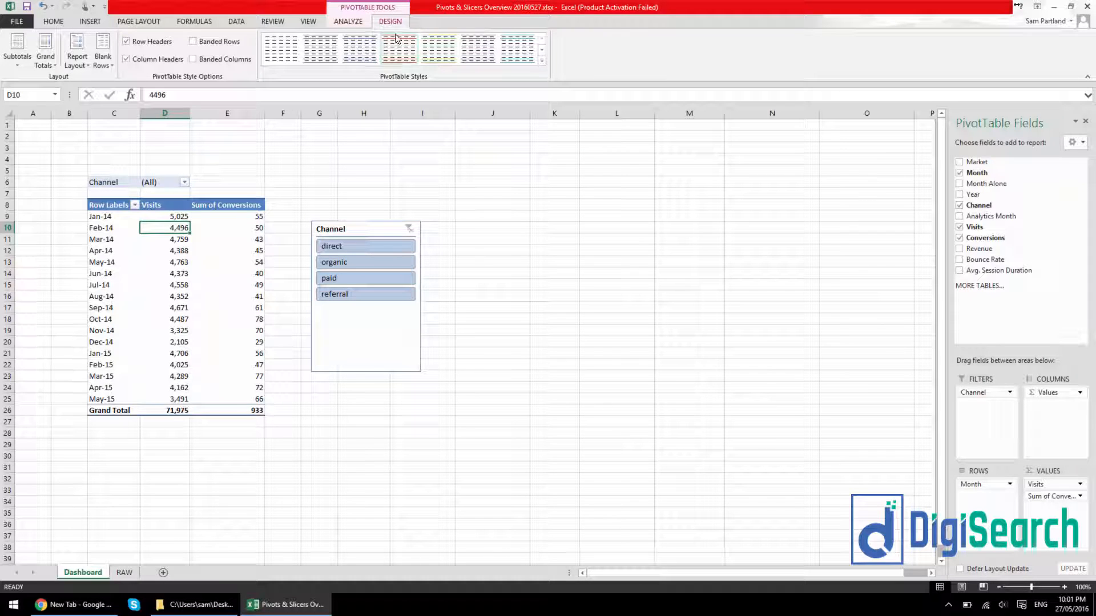
left_click(228, 242)
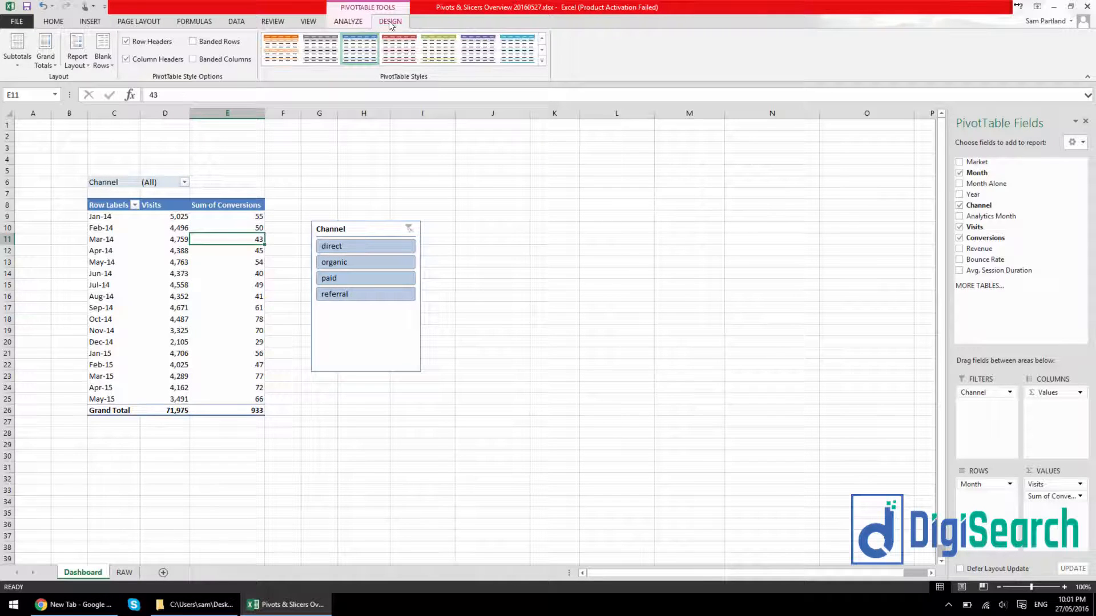
left_click(438, 49)
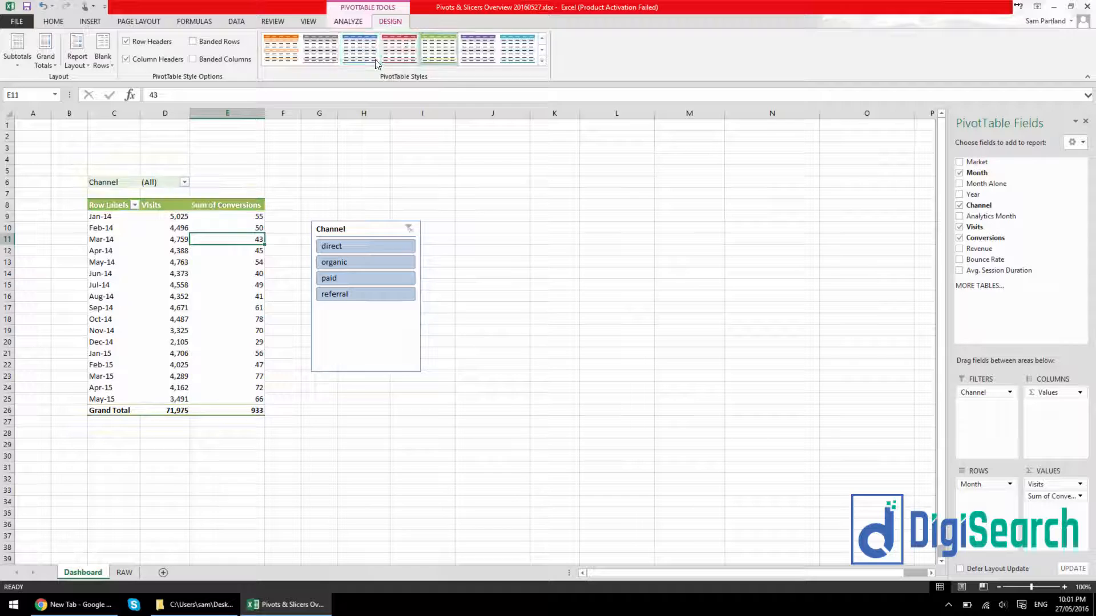
left_click(318, 51)
left_click(542, 38)
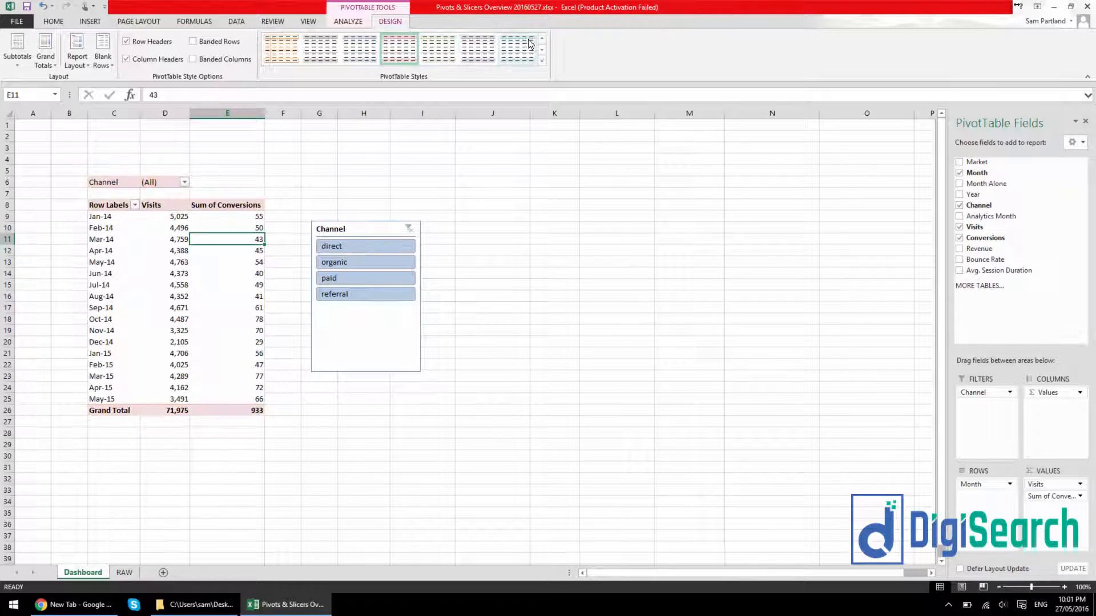
left_click(542, 50)
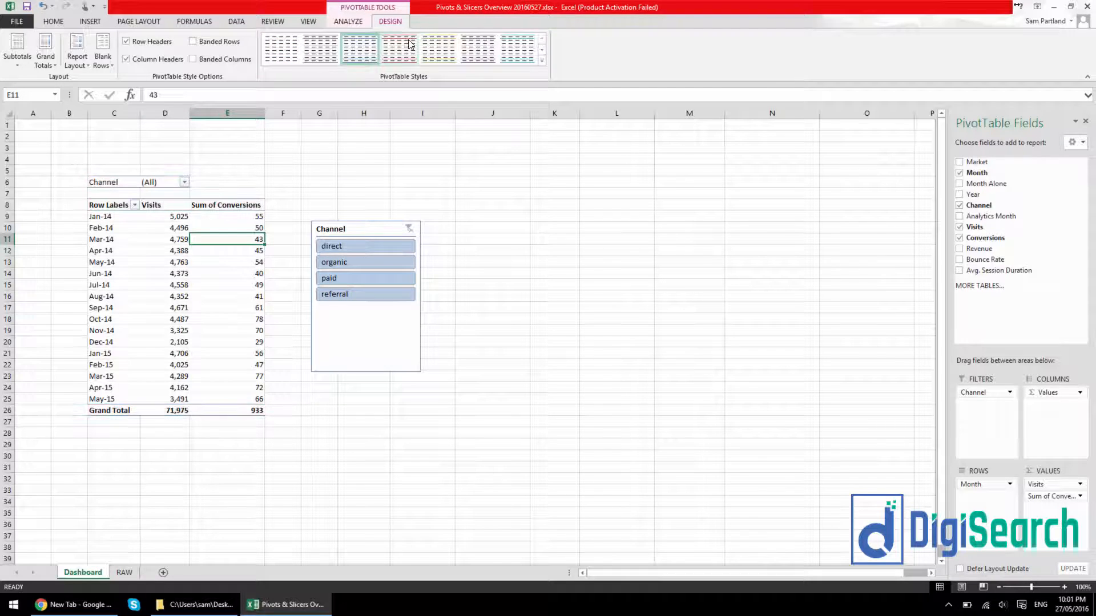
left_click(438, 48)
left_click(541, 50)
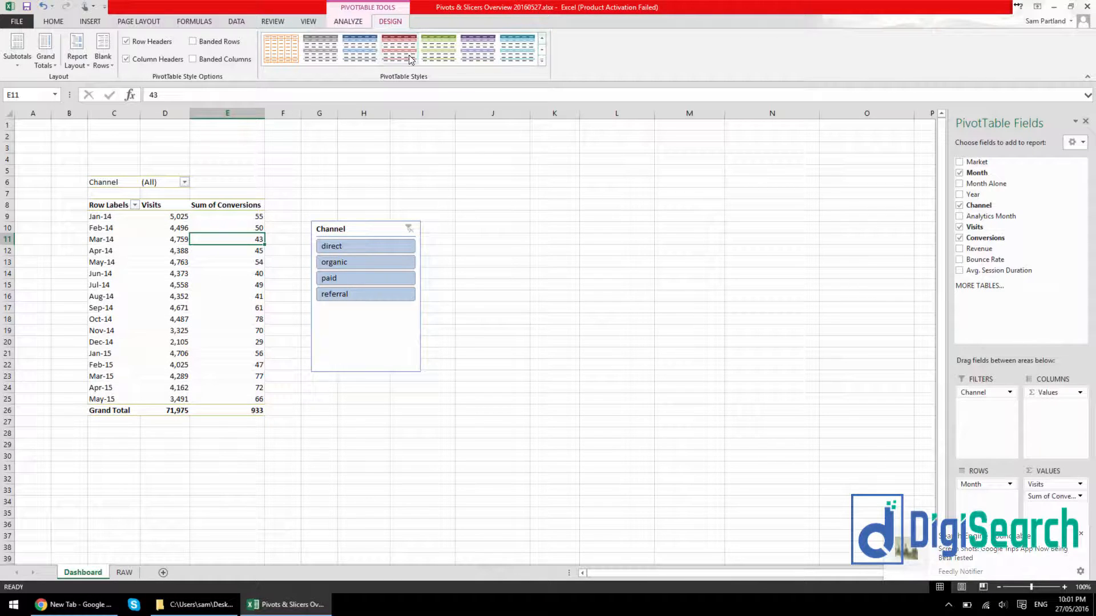
left_click(360, 49)
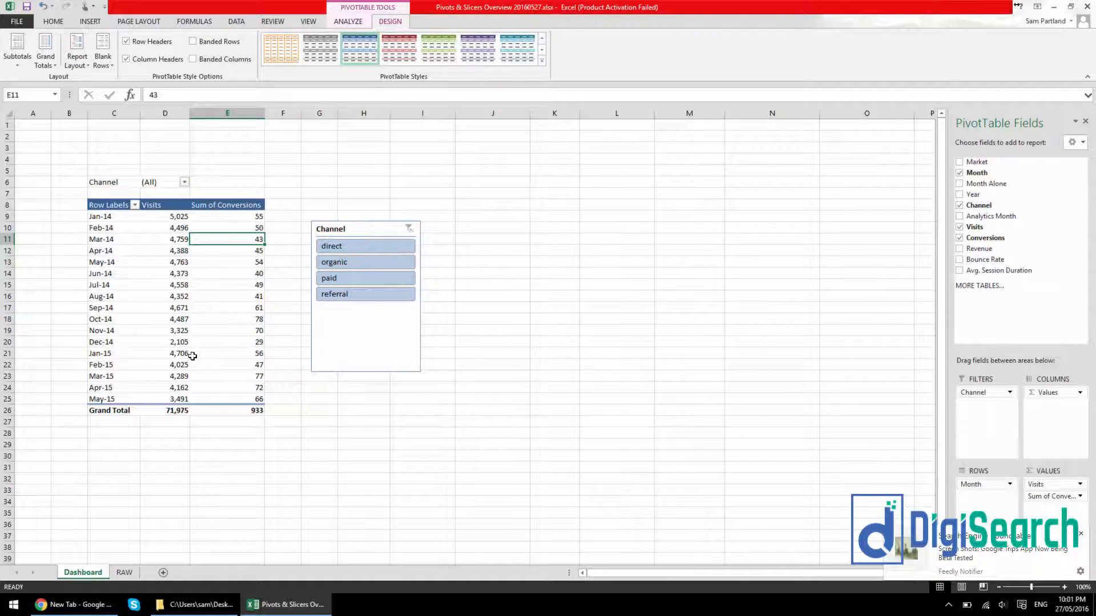
Apply the light red slicer style (SlicerStyleLight2) to the Channel slicer
left_click(367, 328)
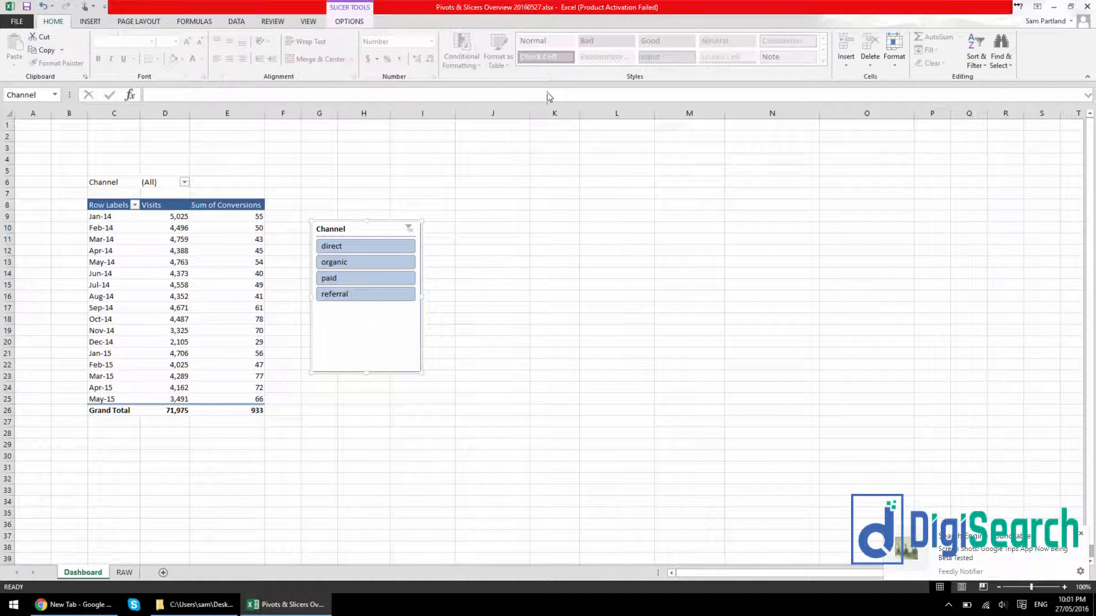
left_click(349, 22)
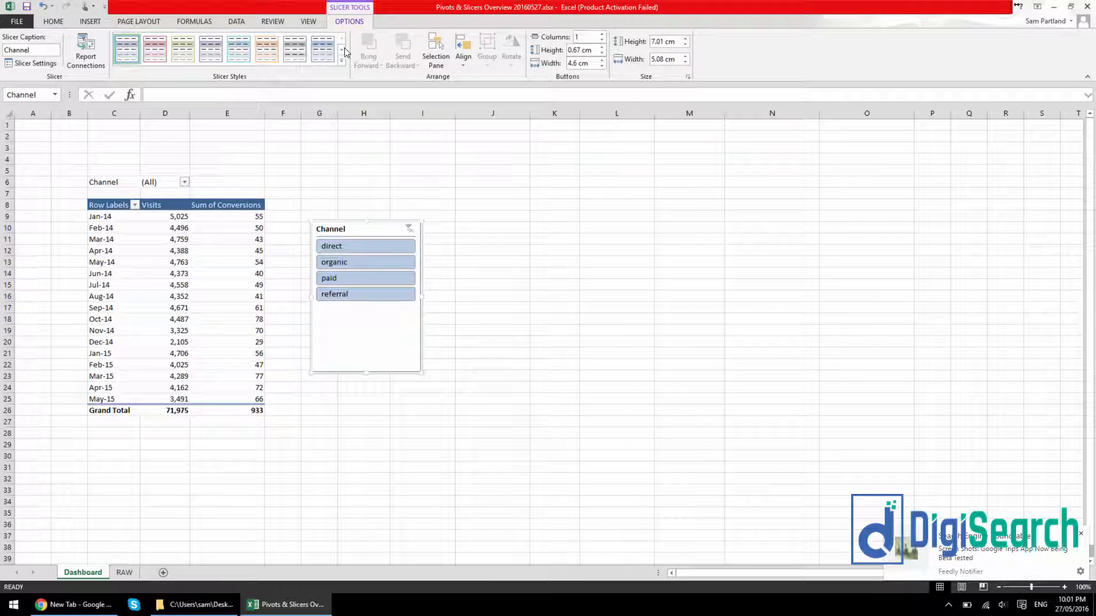
right_click(154, 56)
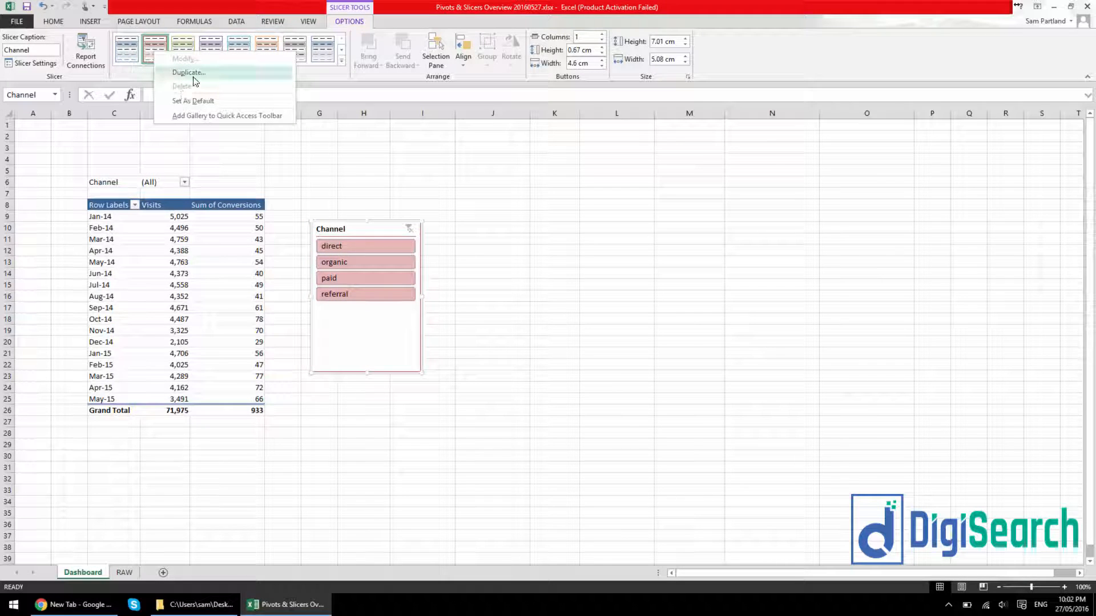
Open a duplicate of the red slicer style, examine the Header element's border and fill options and the element list, and close it
left_click(196, 77)
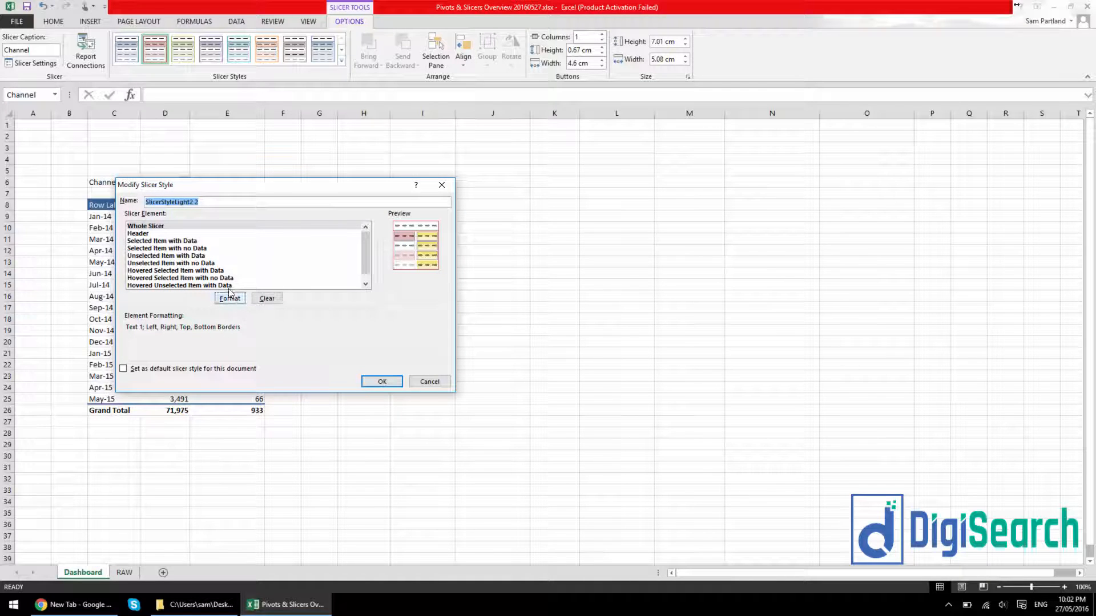
left_click(170, 233)
left_click(228, 298)
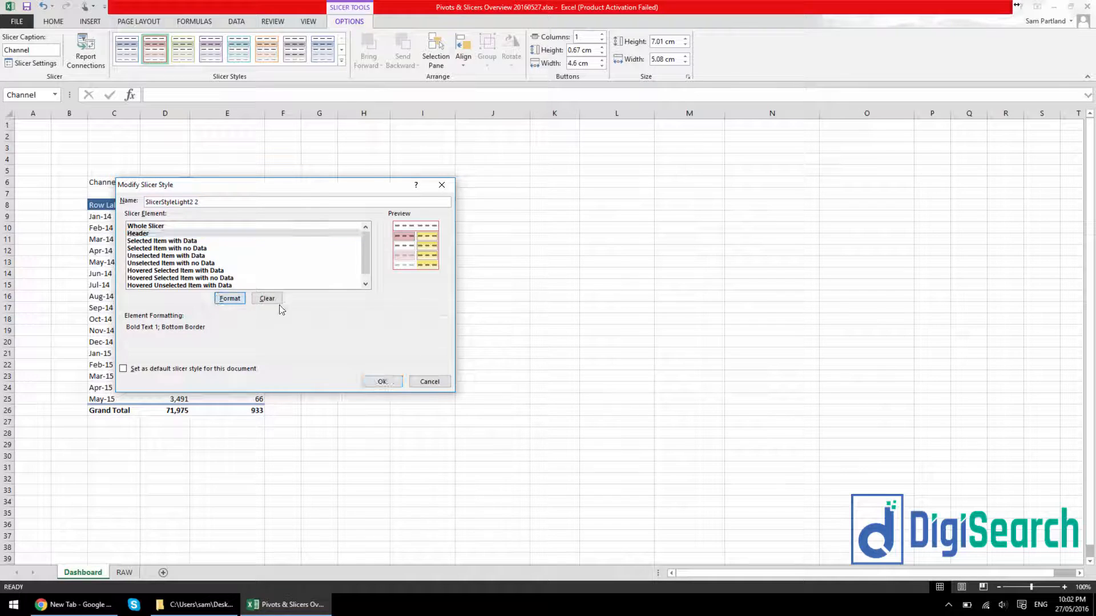
left_click(185, 163)
left_click(215, 164)
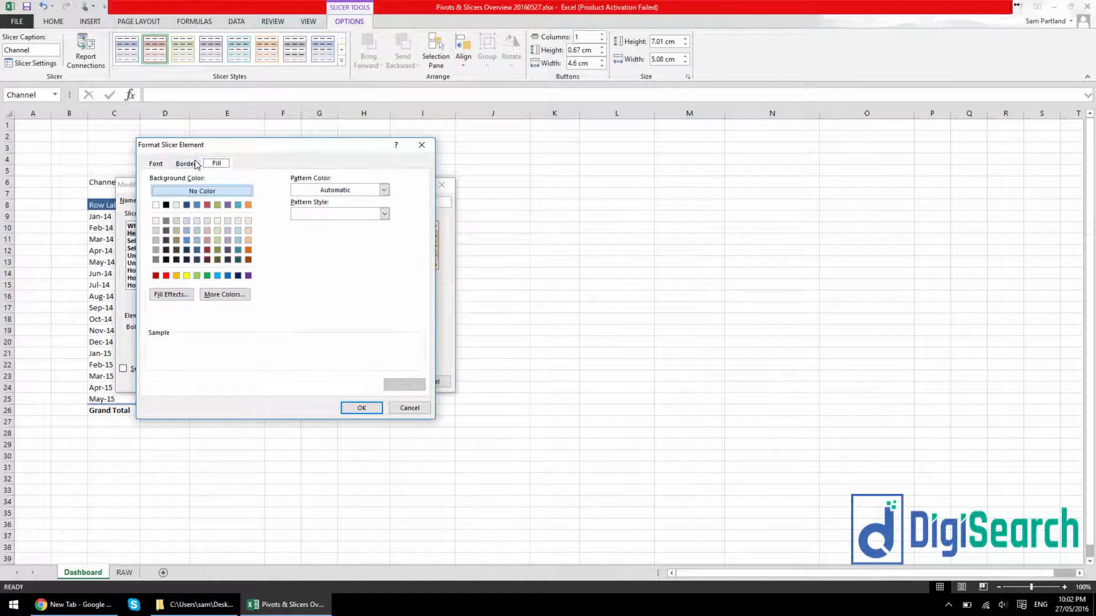
left_click(194, 164)
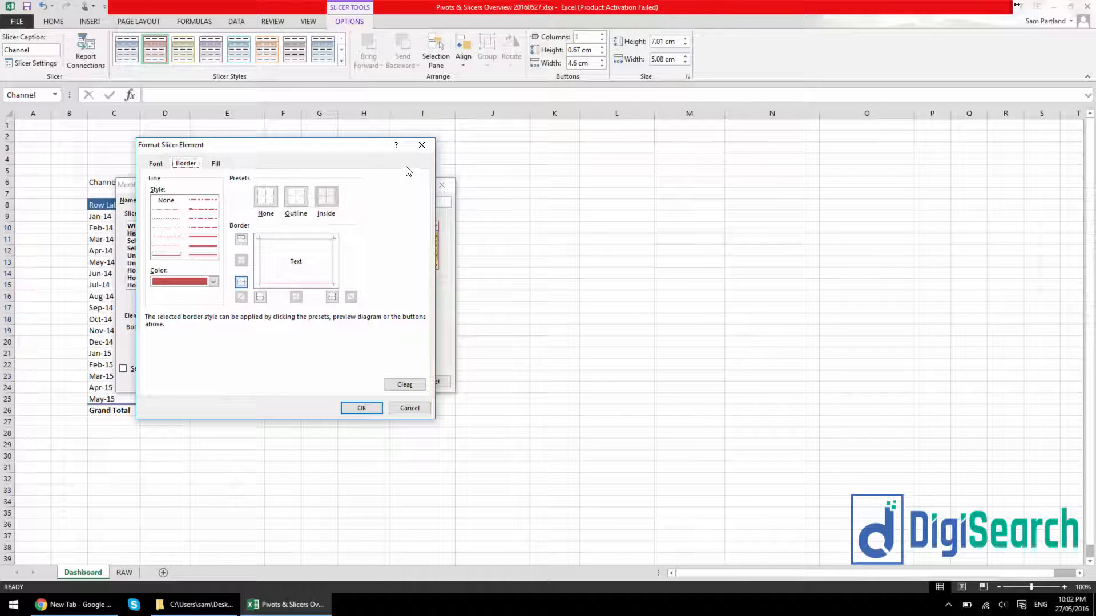
left_click(220, 165)
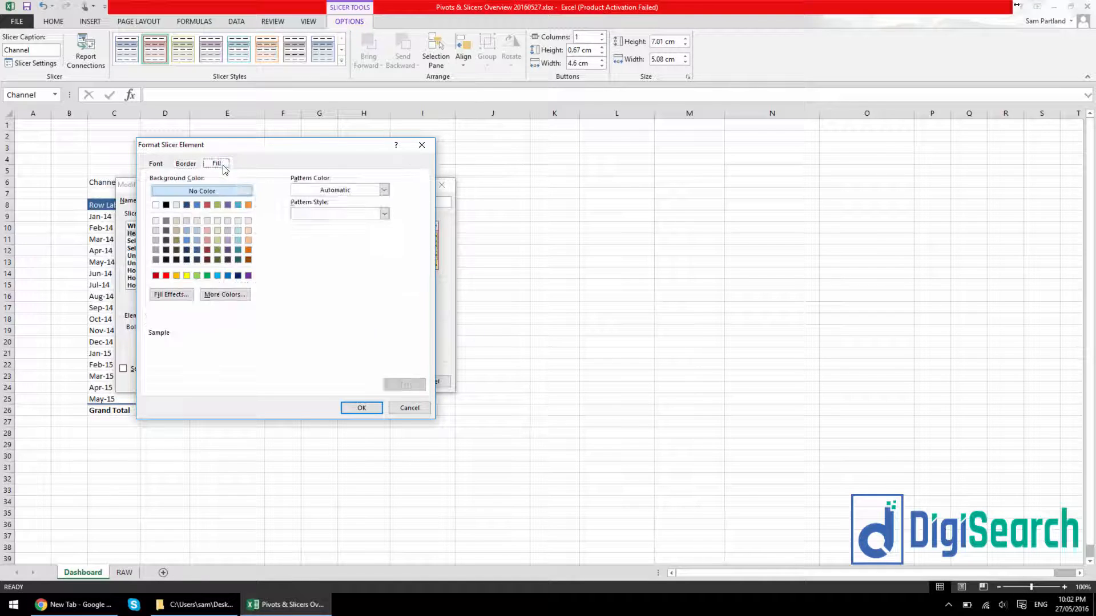
left_click(422, 145)
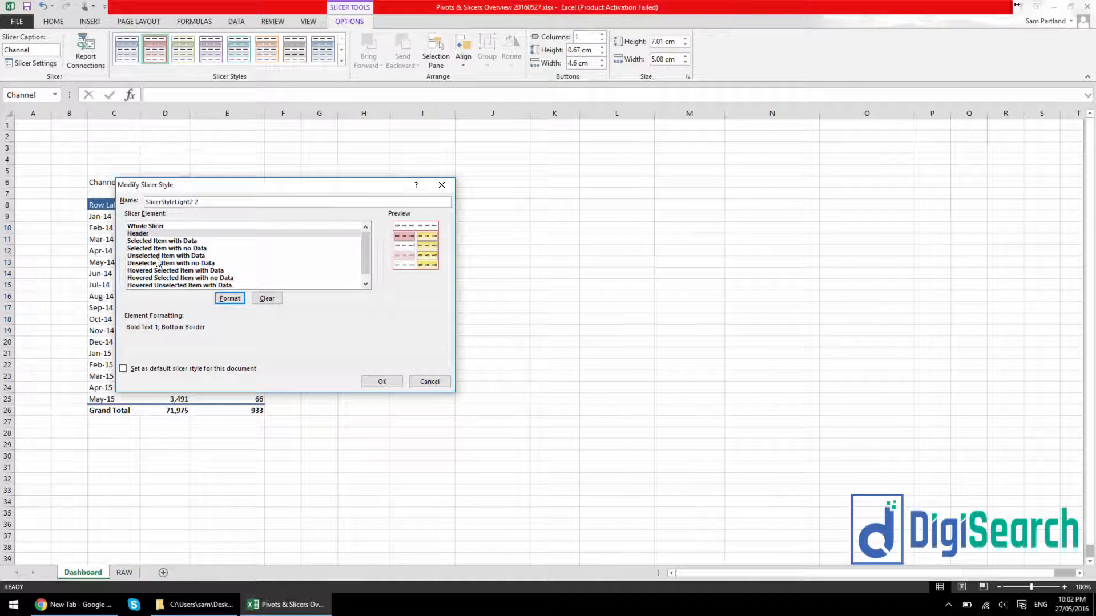
scroll(366, 272, "down", 1)
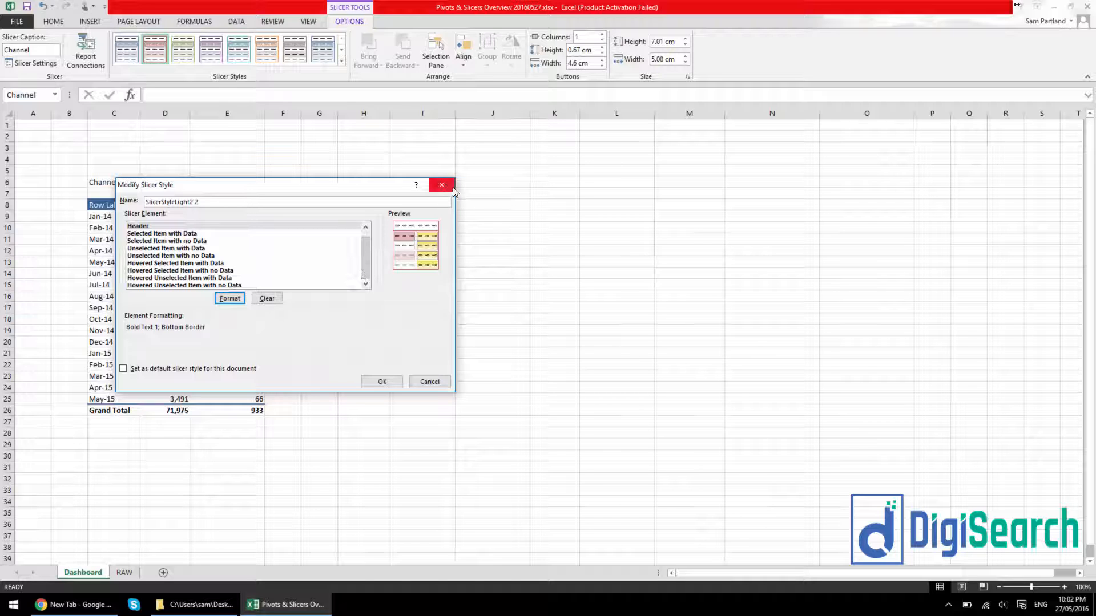
left_click(382, 381)
key("Escape")
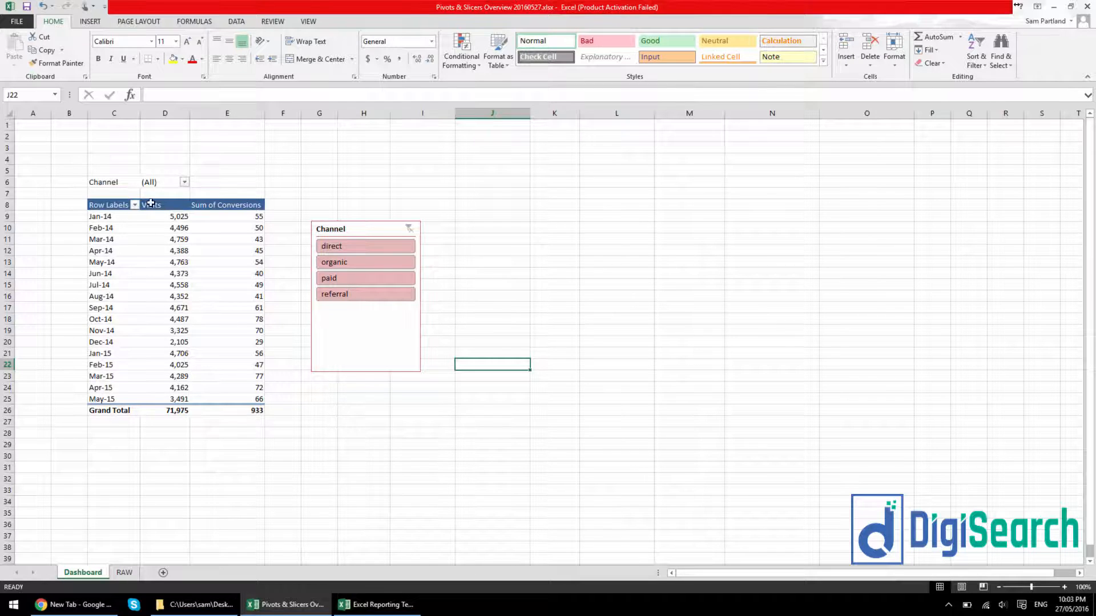
Switch to the Excel Reporting Template workbook and examine the Performance Snapshot's summary, charts, supporting tables and slicers
left_click(359, 606)
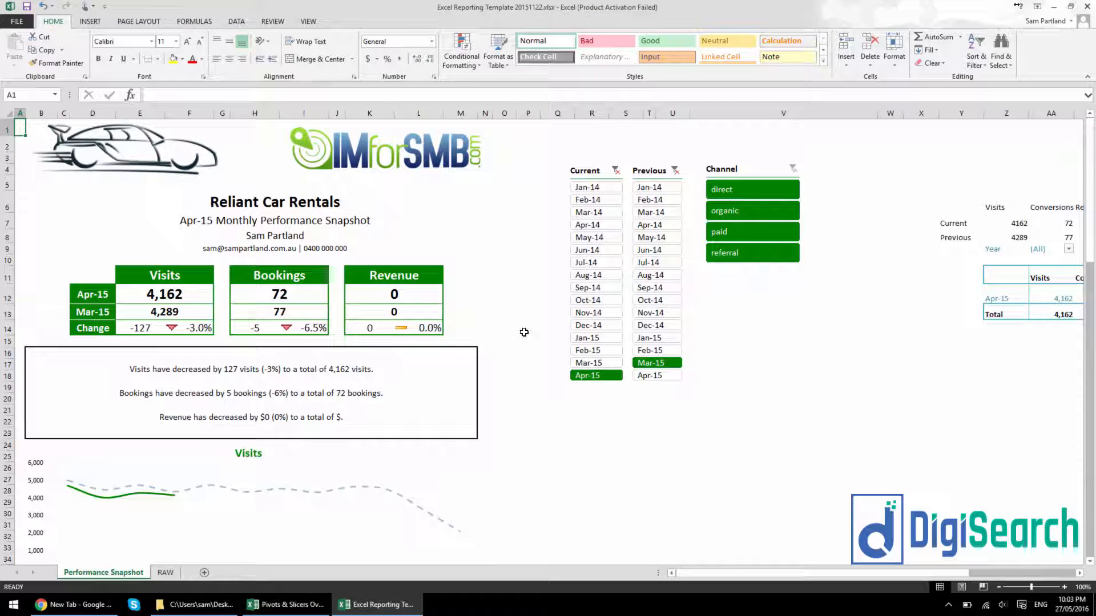
scroll(542, 280, "down", 13)
scroll(545, 280, "up", 5)
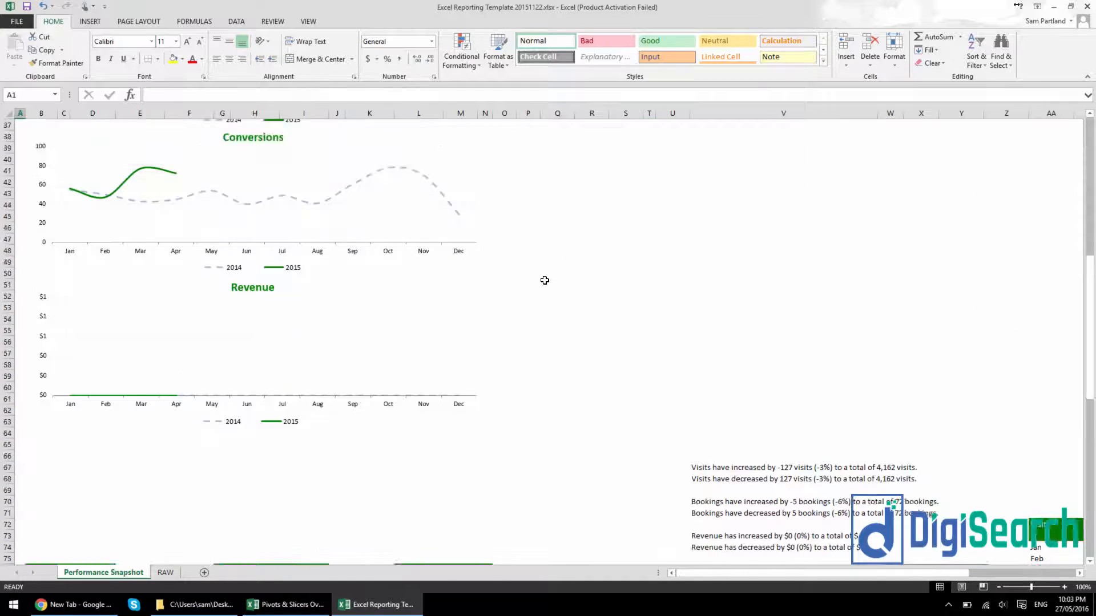
scroll(545, 281, "down", 3)
scroll(545, 280, "down", 8)
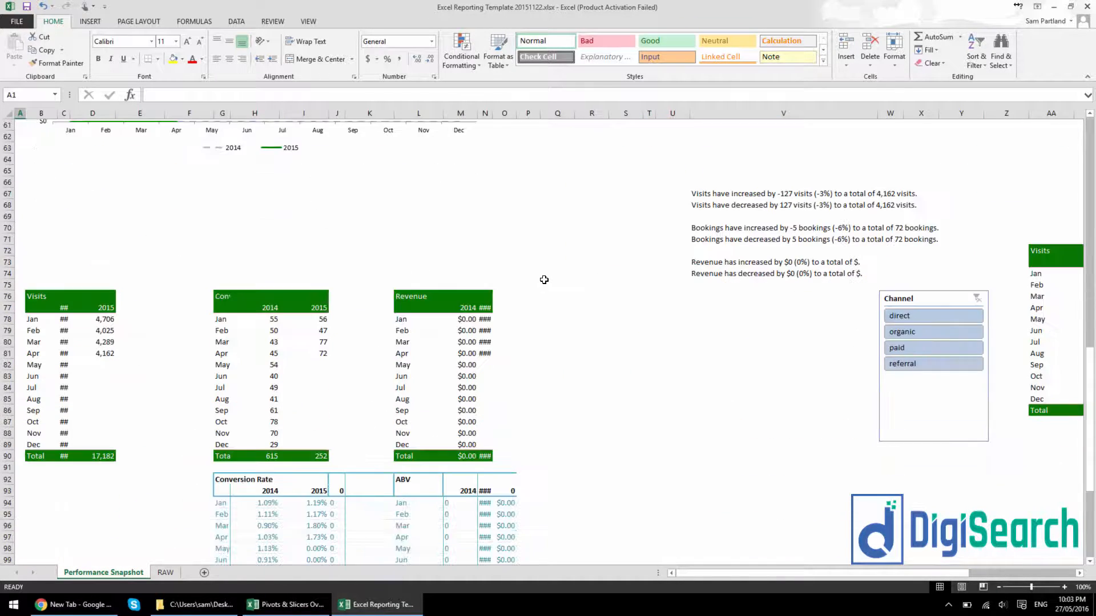
scroll(481, 289, "down", 2)
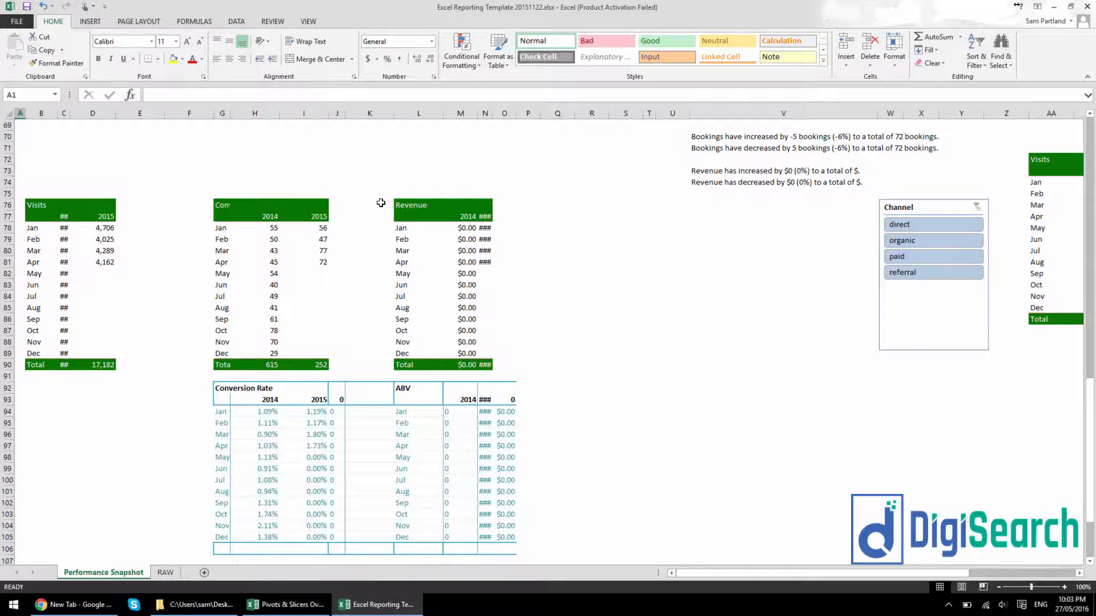
scroll(359, 245, "up", 20)
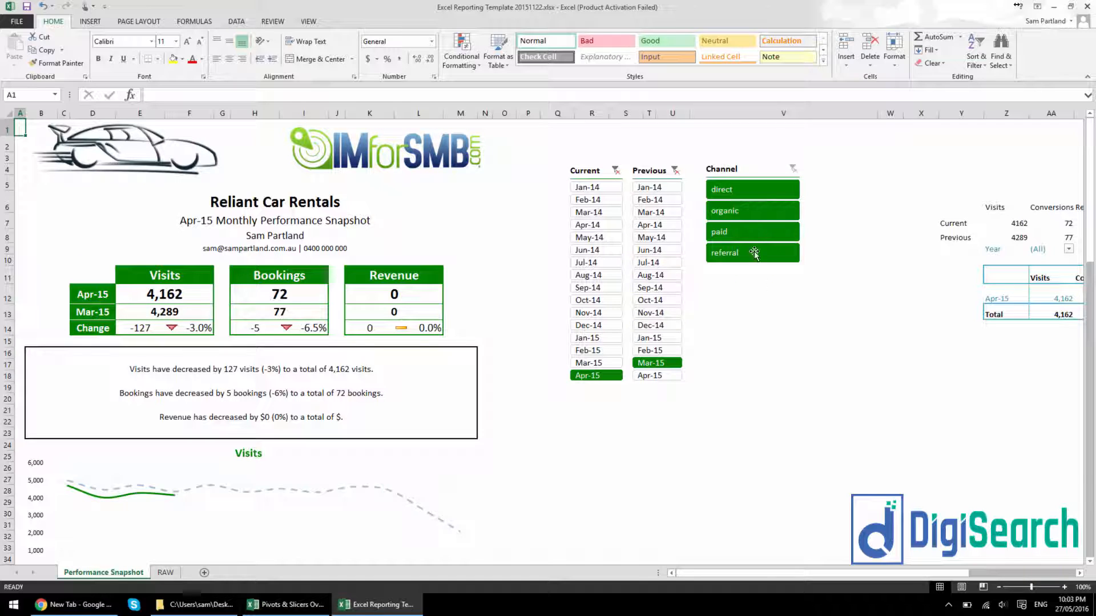
Filter the Performance Snapshot with the green Channel slicer by paid, referral and organic in turn, leaving organic selected
scroll(765, 272, "down", 1)
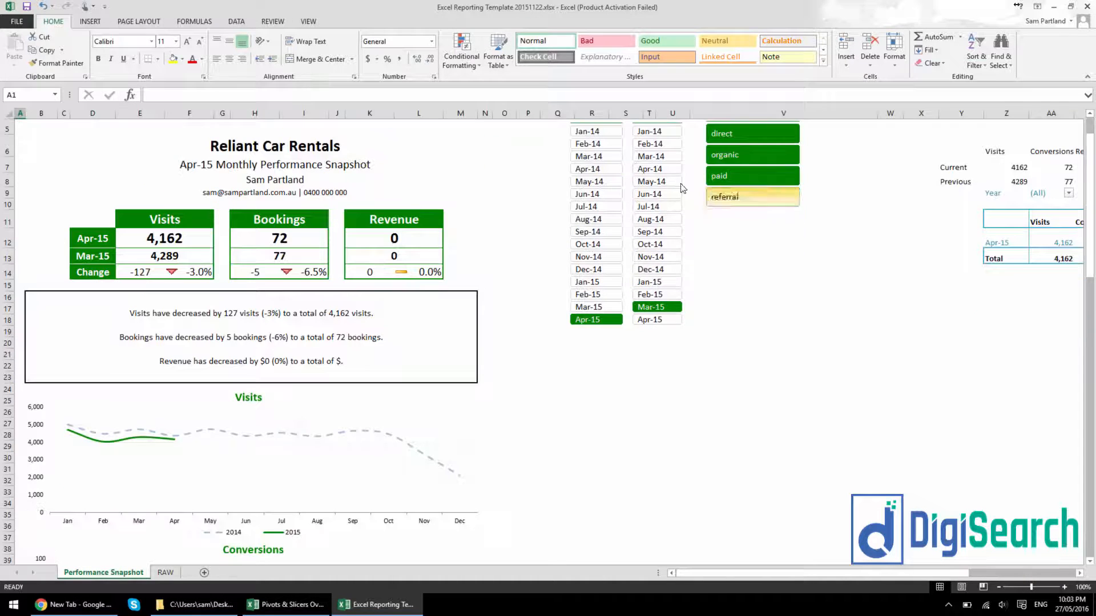
left_click(738, 175)
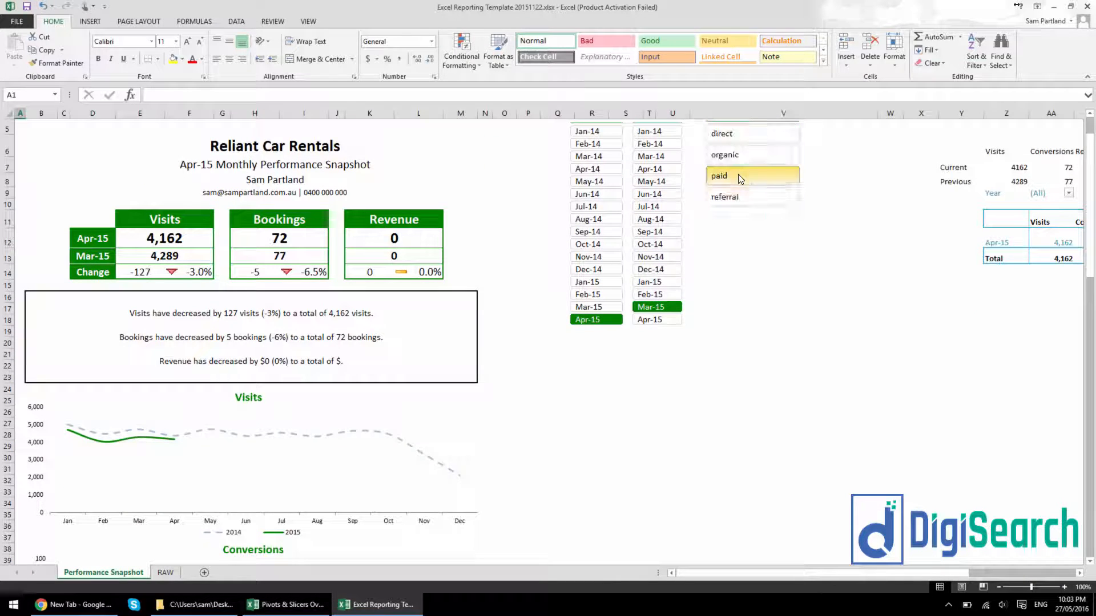
left_click(759, 197)
left_click(768, 155)
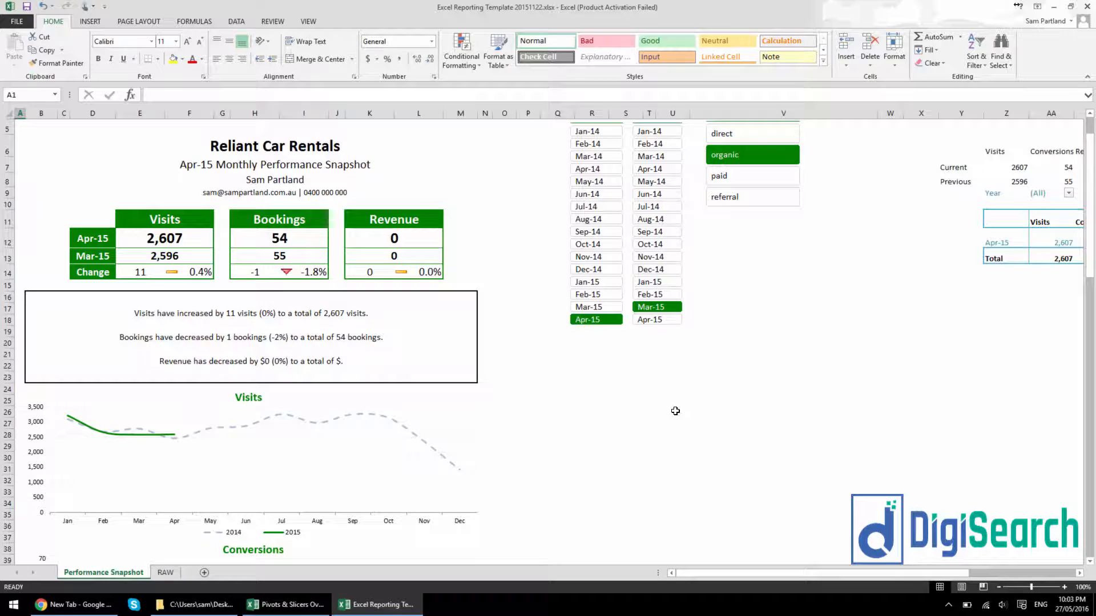
Copy the green Channel slicer from the reporting template and paste it around column M of the Pivots & Slicers Overview Dashboard sheet
left_click(291, 605)
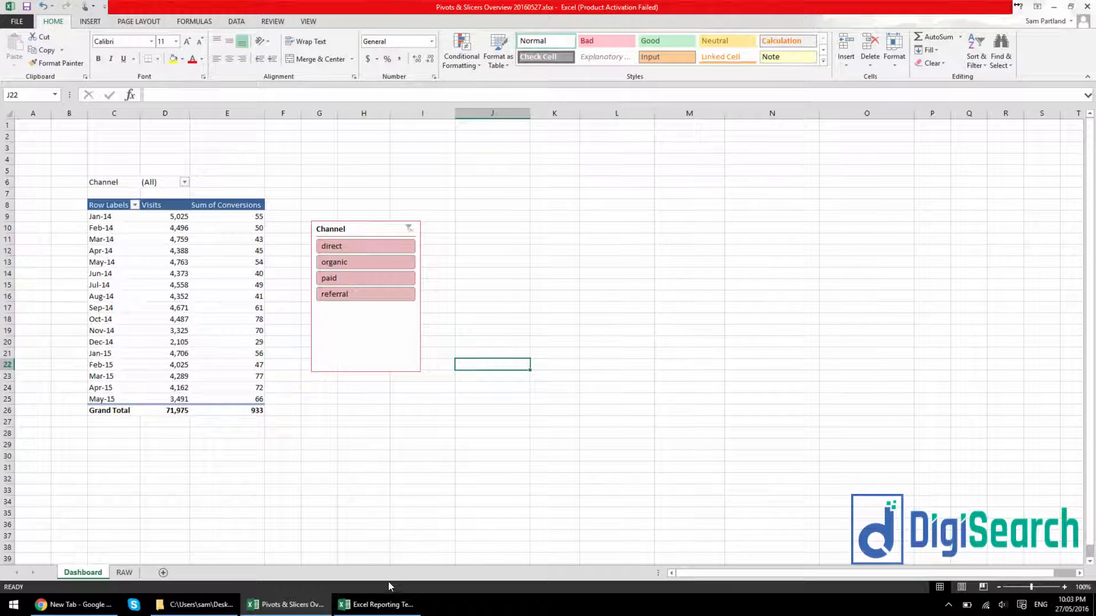
left_click(380, 604)
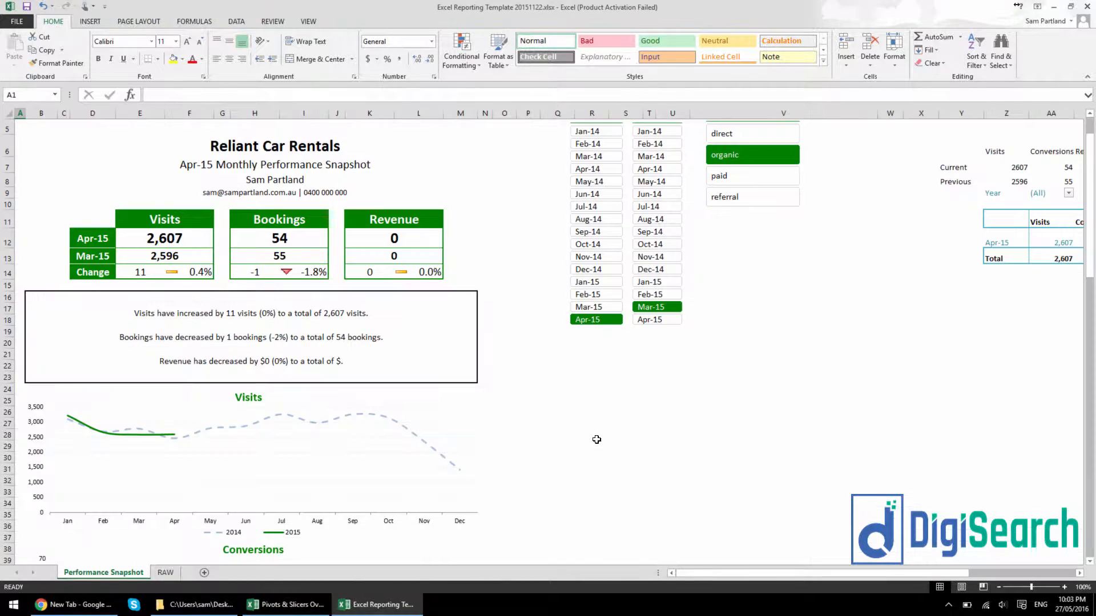
left_click(777, 218)
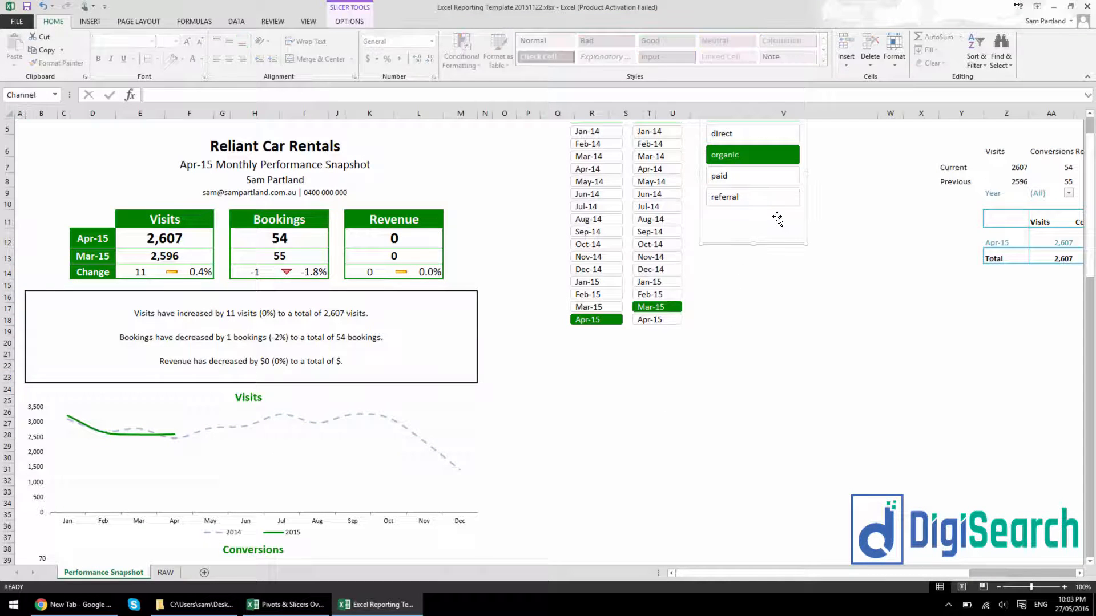
left_click(284, 603)
left_click(688, 215)
key("ctrl+v")
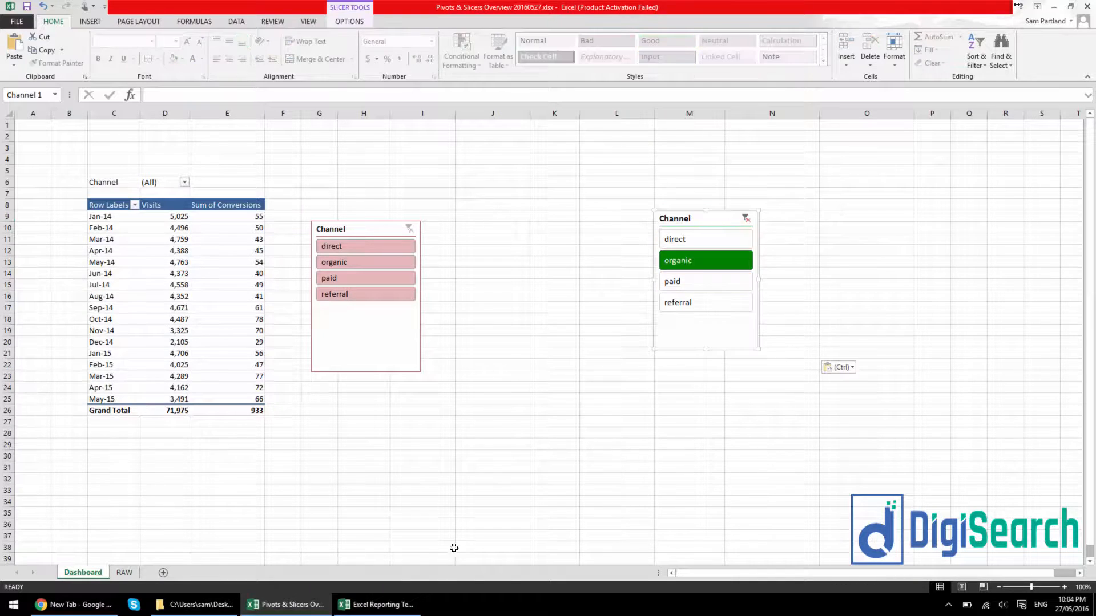
Copy the green Revenue PivotTable from the Excel Reporting Template workbook and paste it at L24 of the Pivots & Slicers Overview Dashboard sheet
left_click(380, 604)
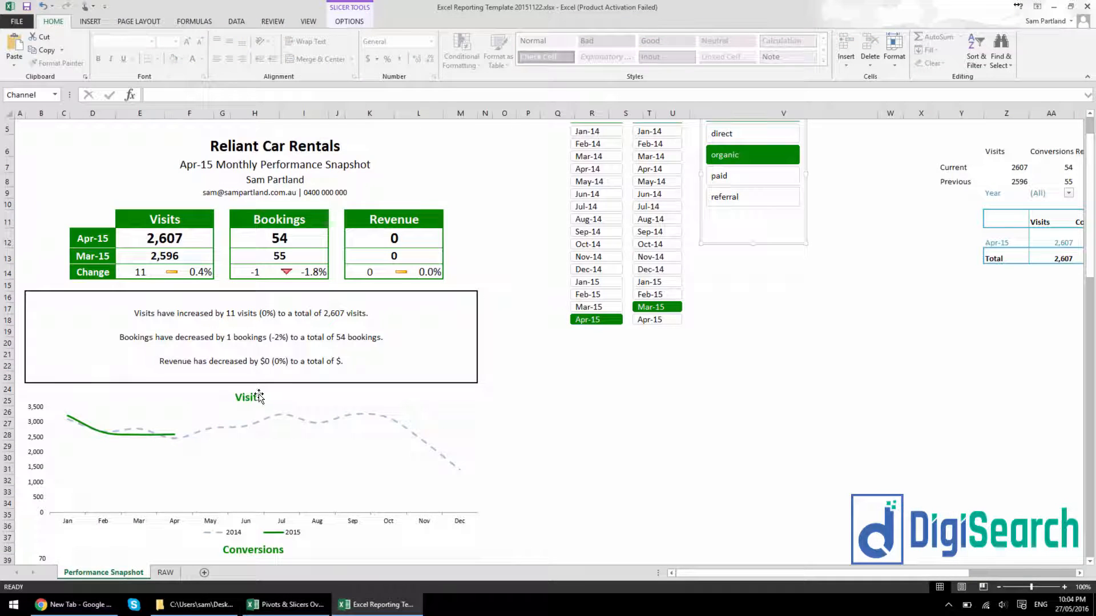
left_click(631, 379)
scroll(631, 379, "down", 13)
scroll(416, 344, "down", 4)
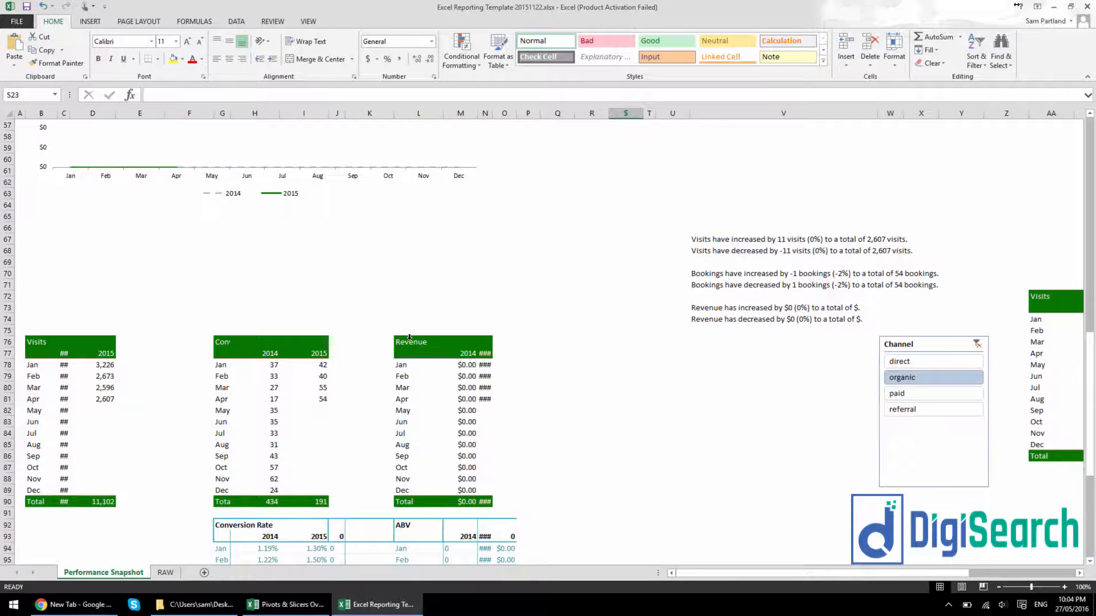
left_click_drag(406, 344, 485, 503)
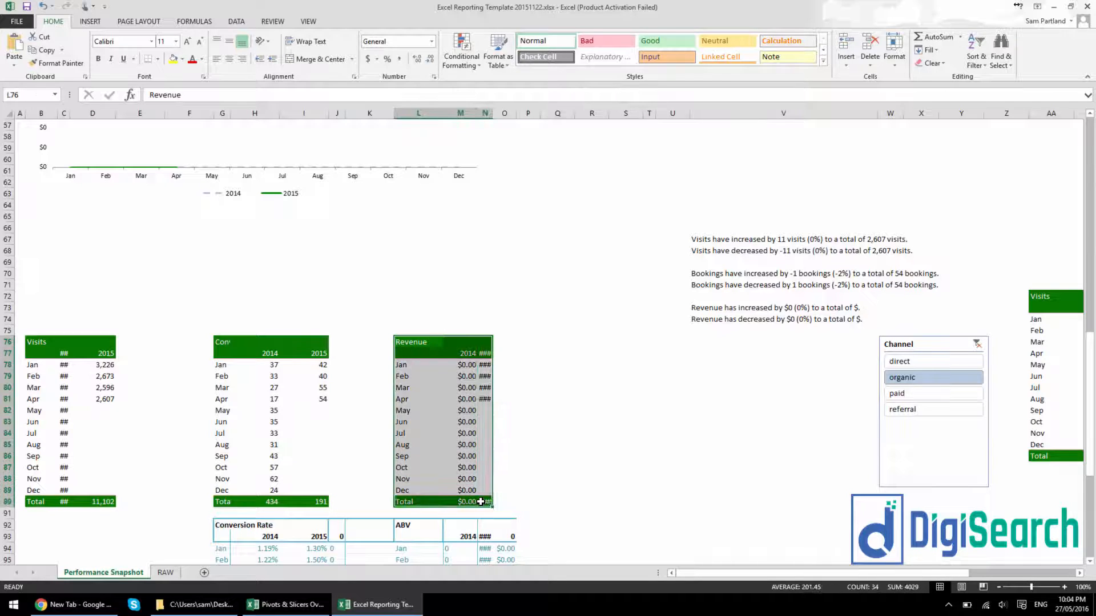
key("ctrl+c")
left_click(285, 604)
left_click(644, 388)
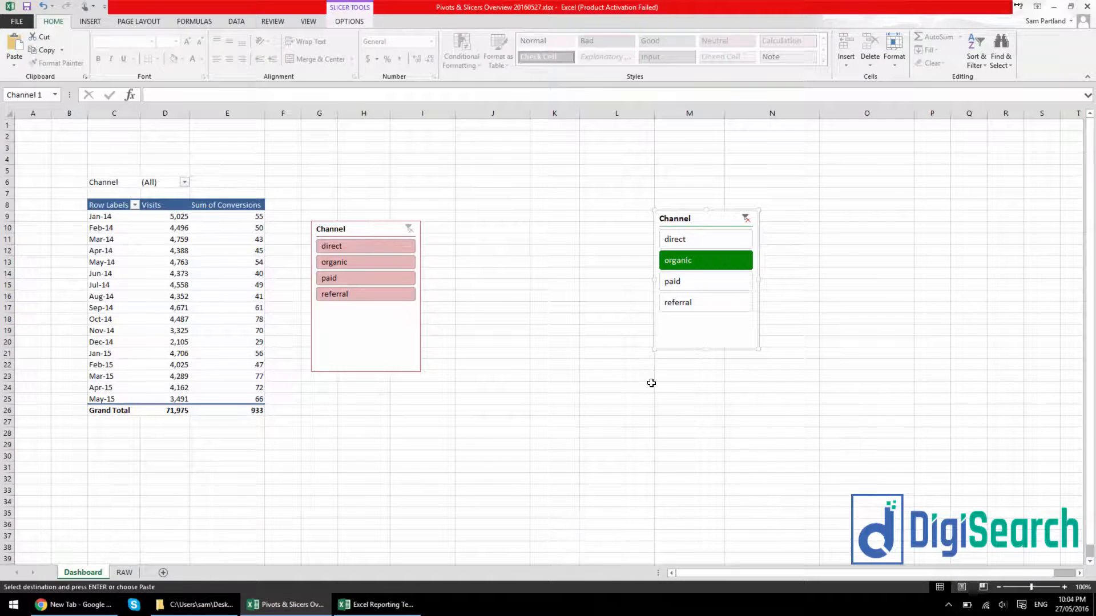
key("ctrl+v")
left_click(496, 398)
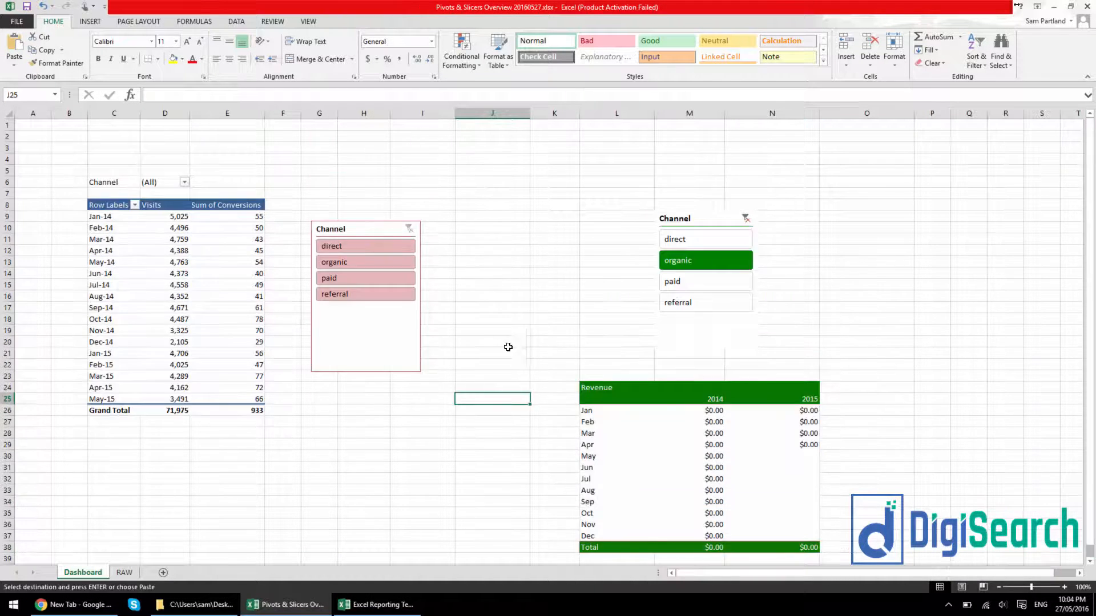
Apply the imported green custom style to the red Channel slicer beside the monthly PivotTable, and delete the pasted Channel slicer around column M
left_click(371, 331)
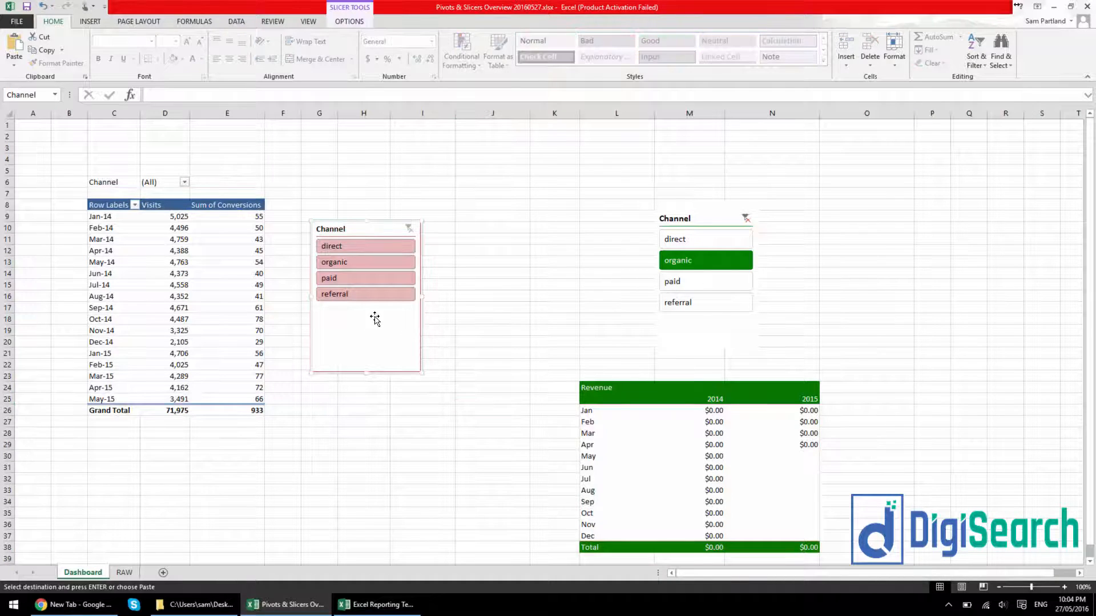
left_click(353, 22)
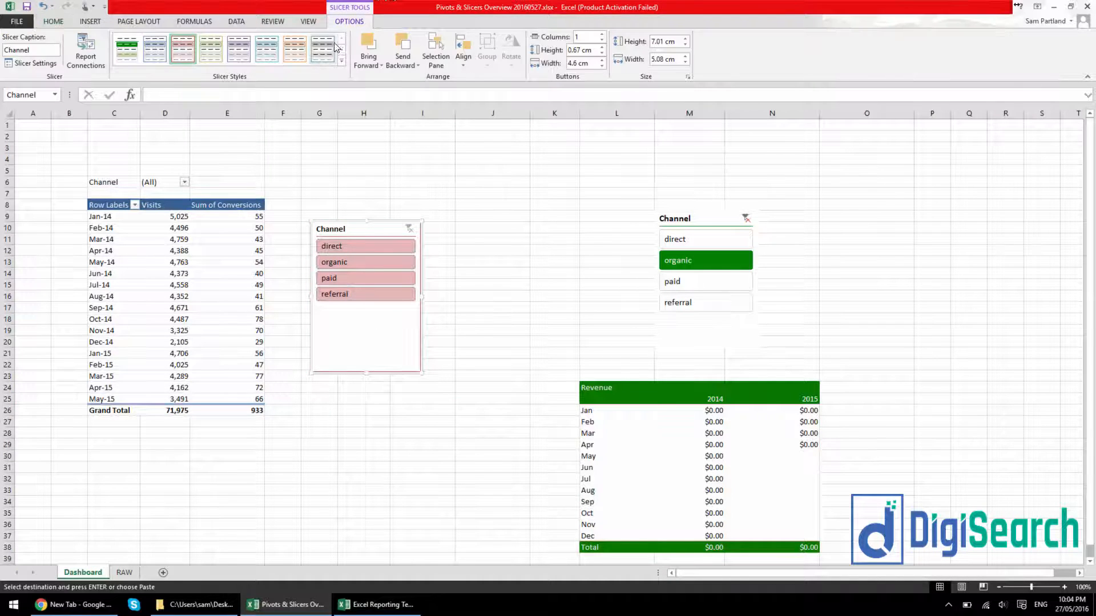
left_click(137, 59)
left_click(494, 207)
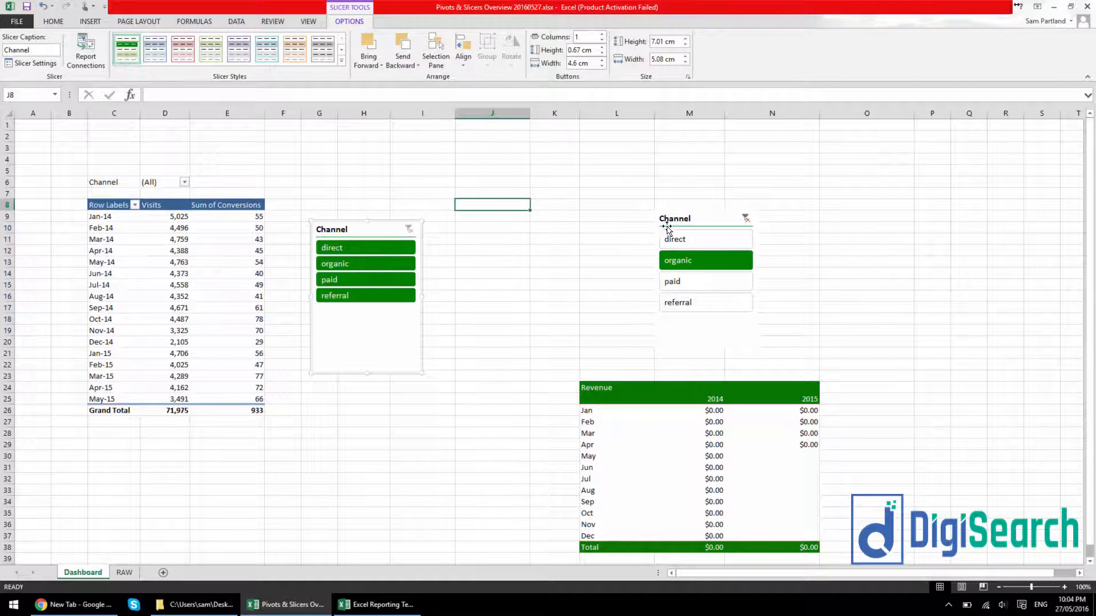
left_click(699, 209)
key("Delete")
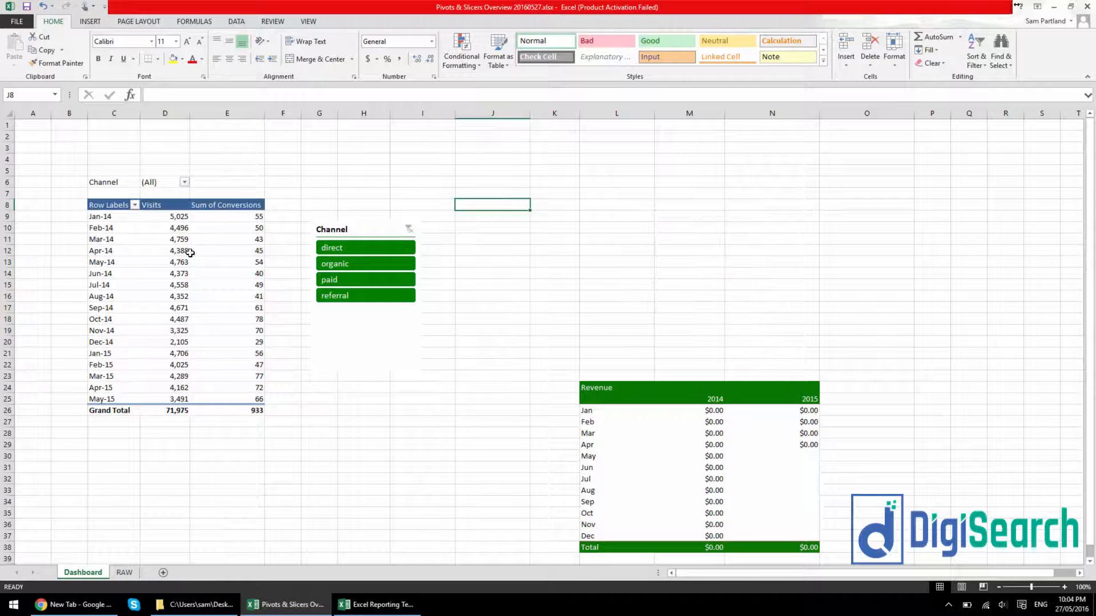
Apply the imported green custom PivotTable style to the monthly Visits and Sum of Conversions PivotTable
left_click(206, 306)
left_click(350, 22)
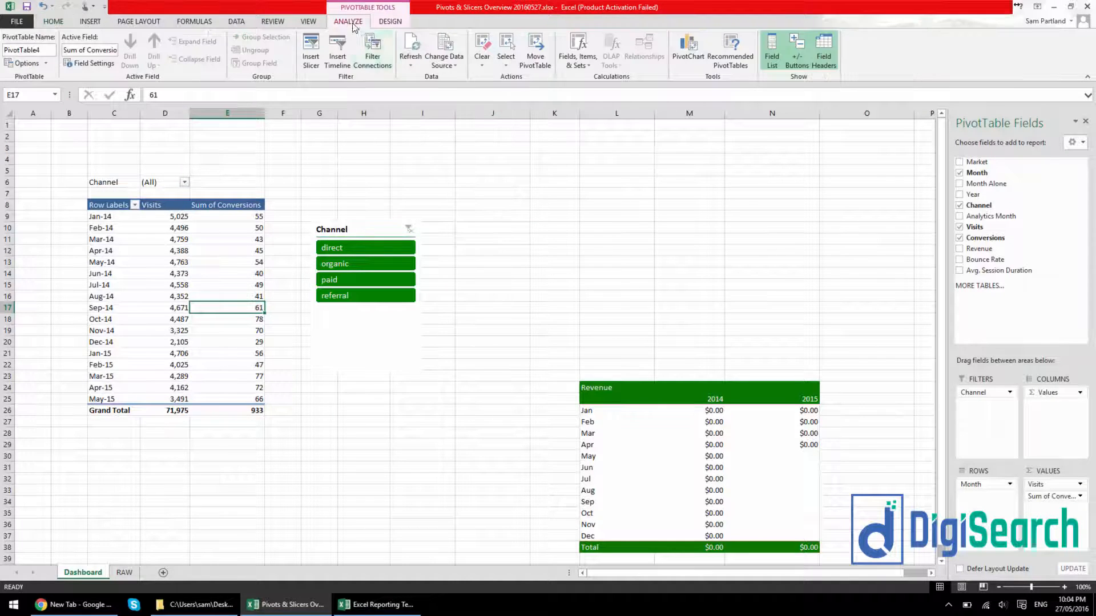
left_click(390, 22)
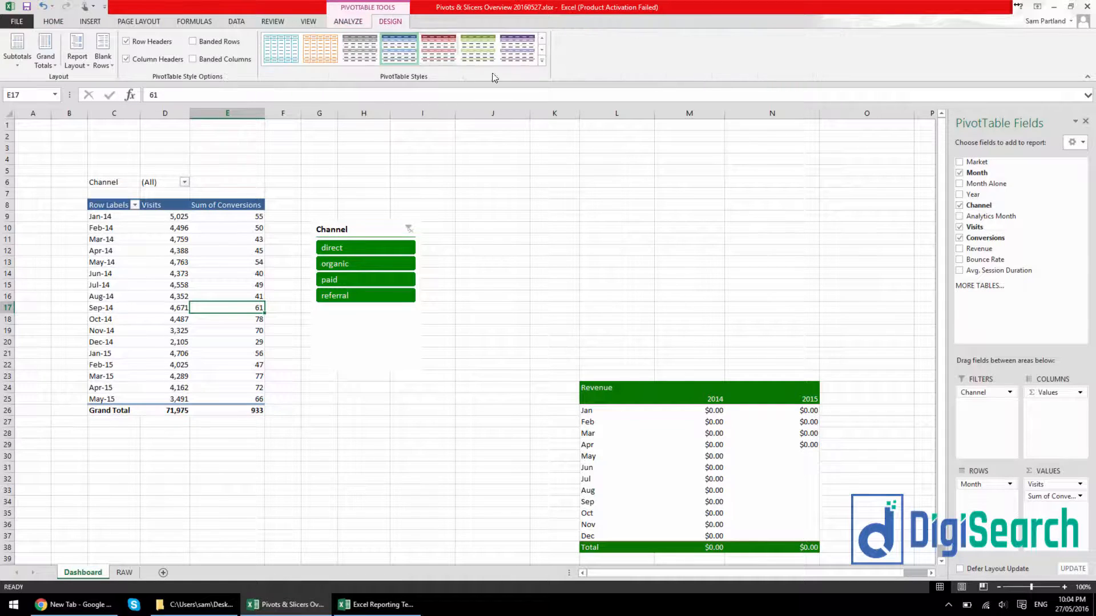
left_click(541, 38)
left_click(268, 57)
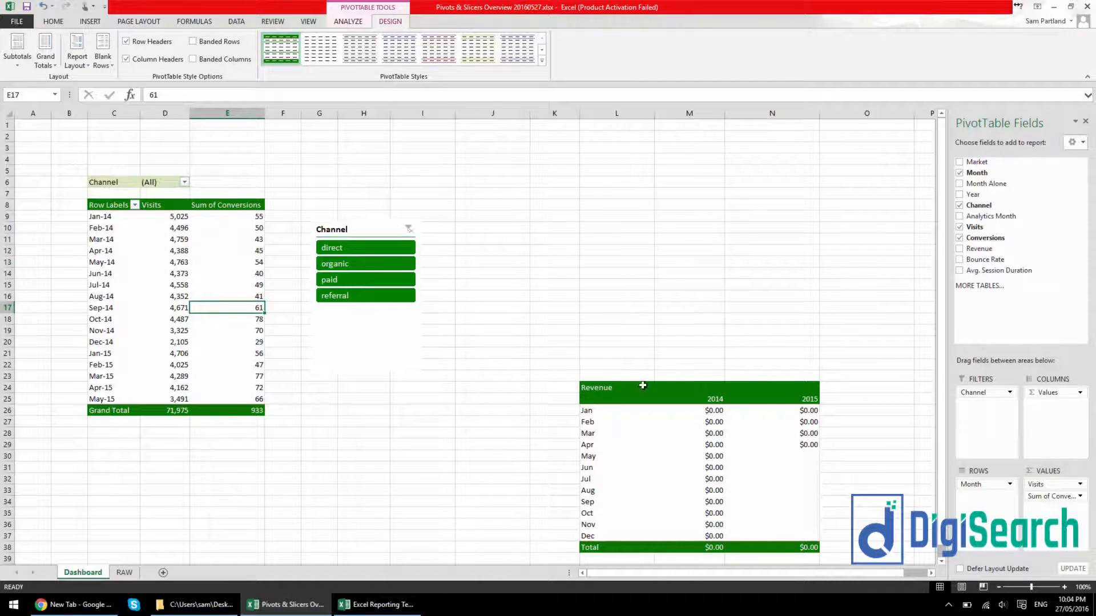
Delete the pasted Revenue PivotTable in L24:N38 from the Dashboard sheet
left_click(612, 389)
key("ctrl+shift+Right")
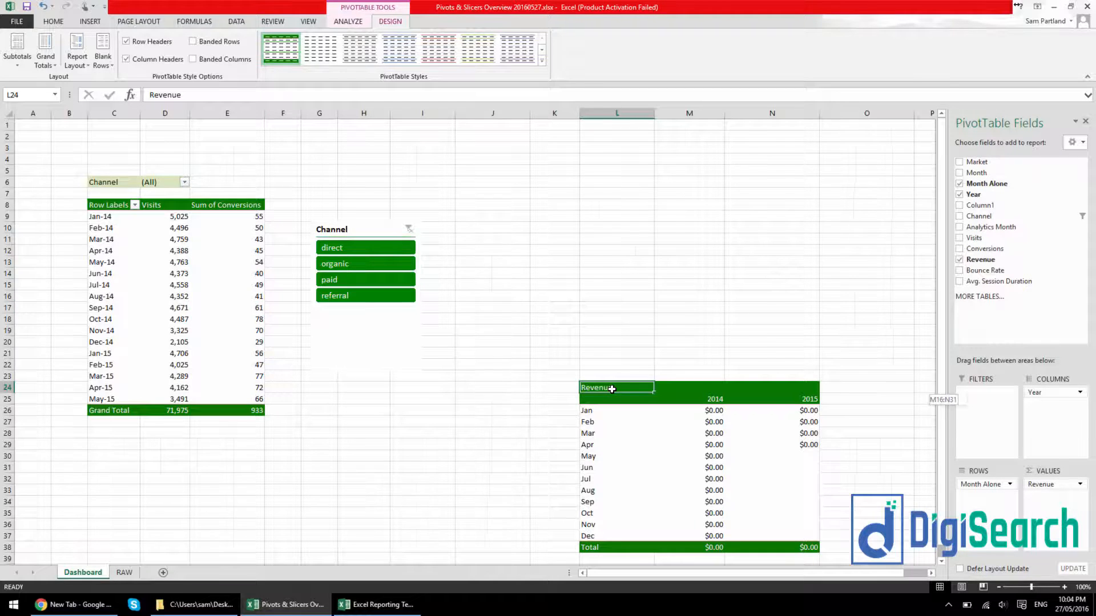
key("ctrl+shift+Down")
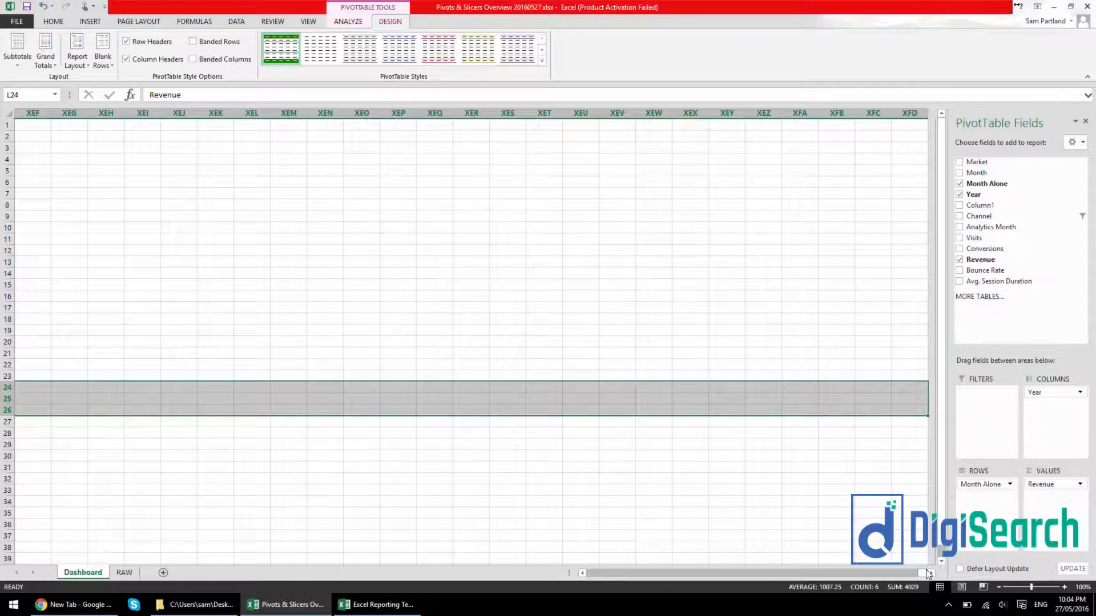
left_click_drag(926, 574, 553, 593)
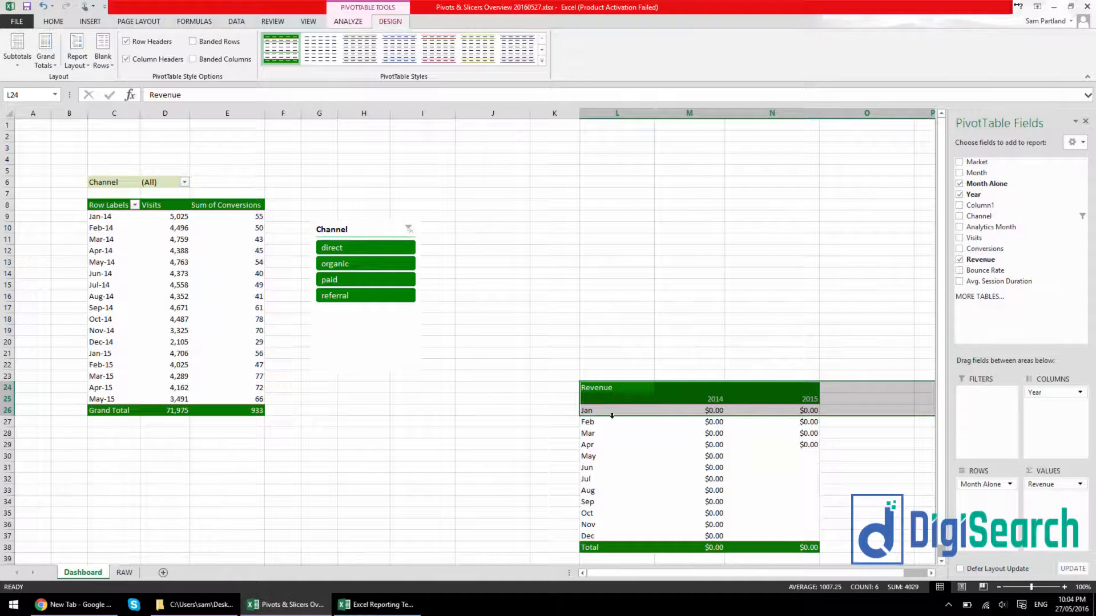
left_click_drag(611, 390, 772, 547)
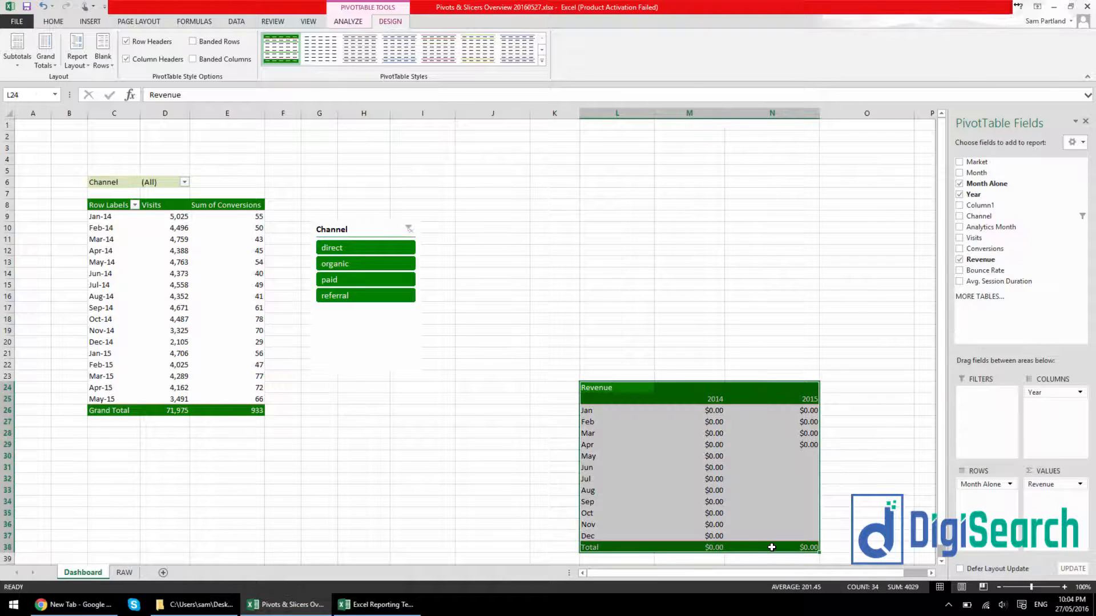
key("Delete")
left_click(444, 375)
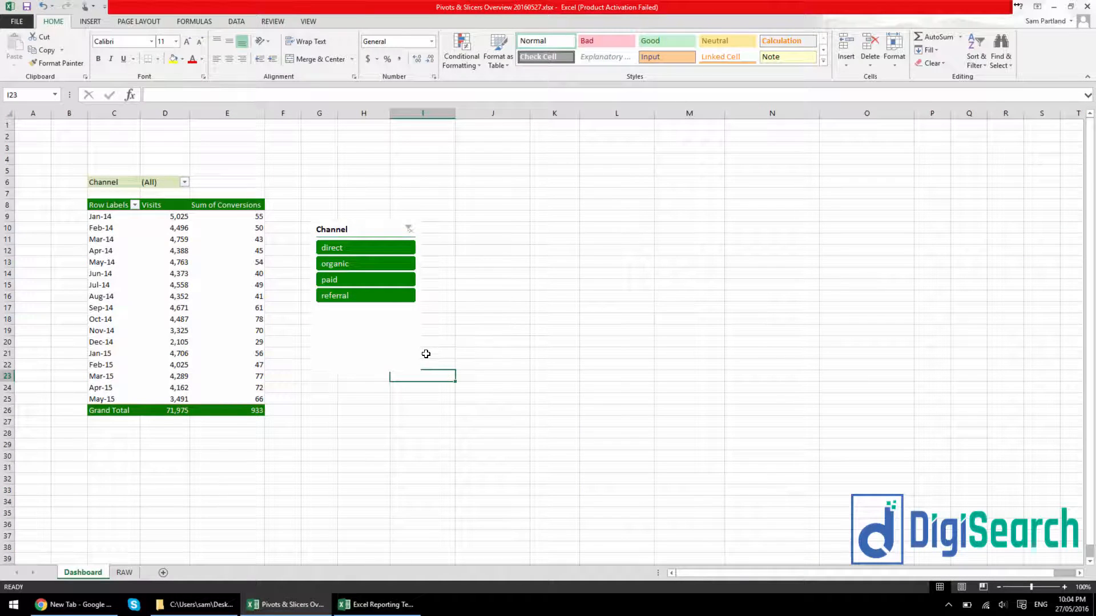